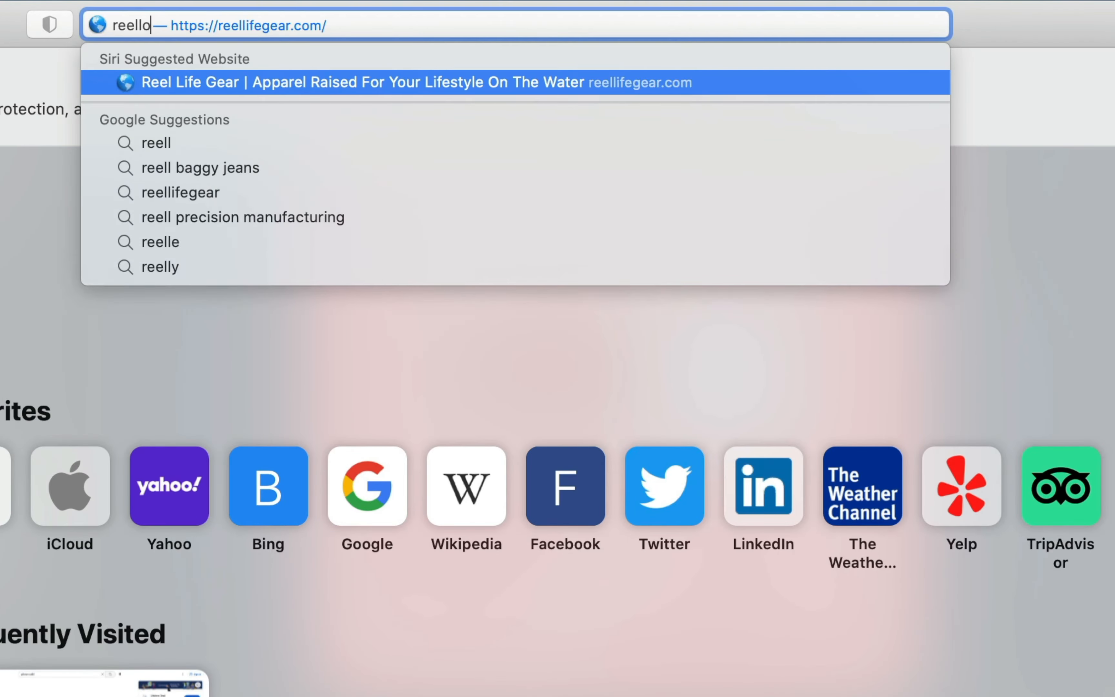
# Step: Open reelloops.com and look over the Sweet Fusion preset bundle offer
pyautogui.write('oops.com')
pyautogui.press('Return')
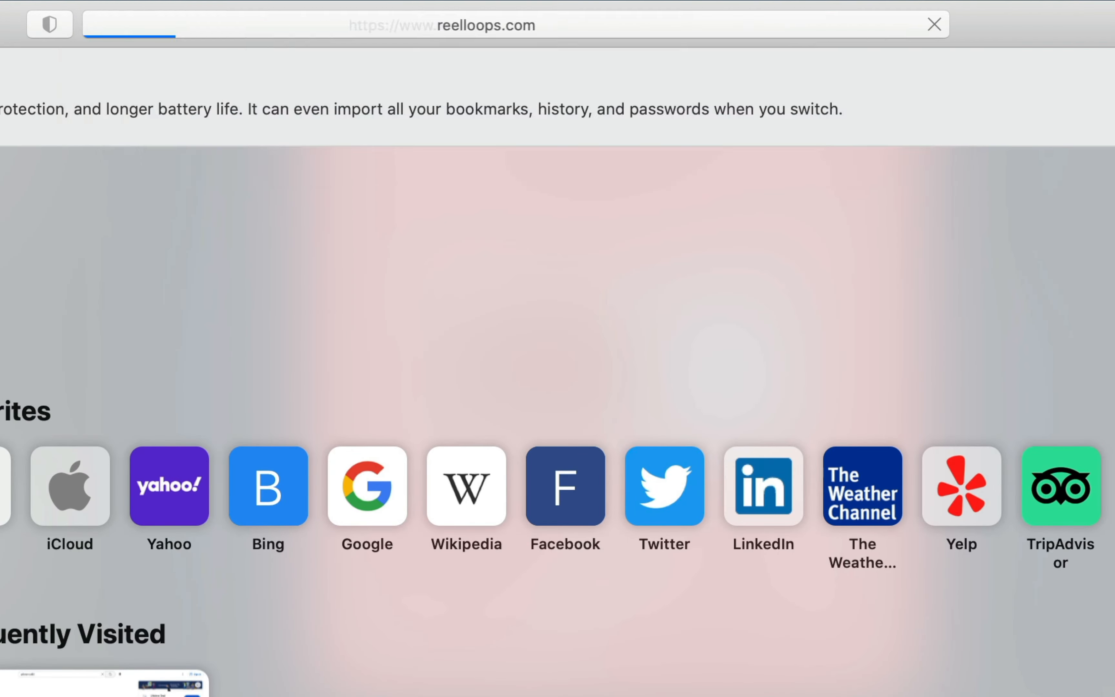
pyautogui.scroll(-10, 877, 323)
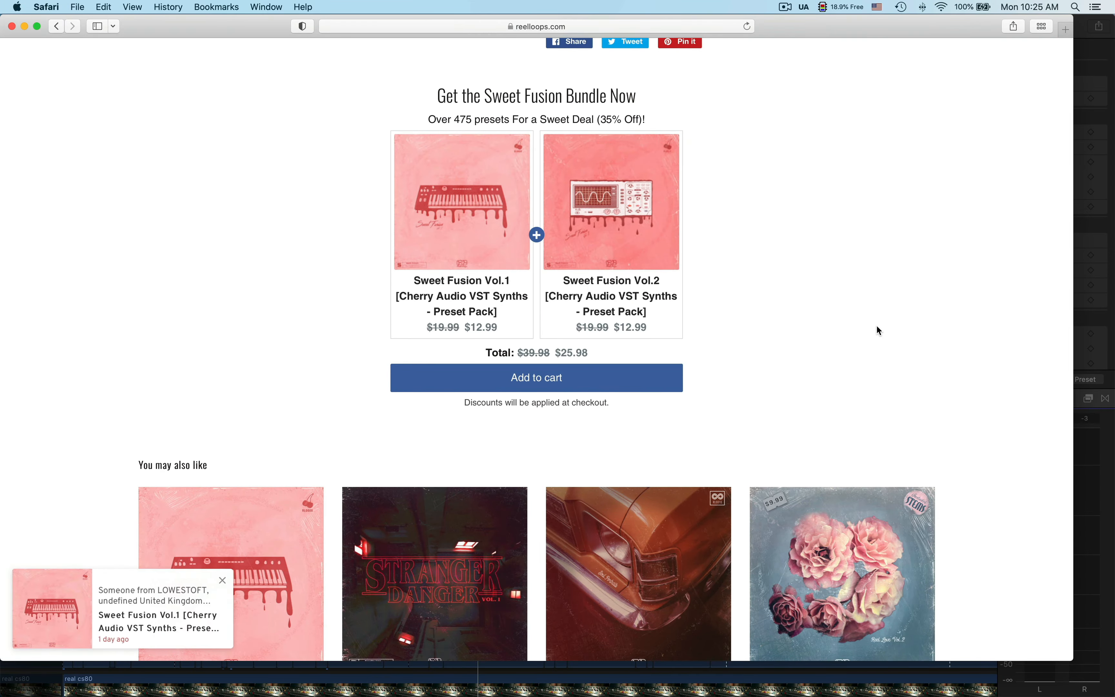
pyautogui.scroll(-1, 878, 327)
pyautogui.scroll(2, 877, 326)
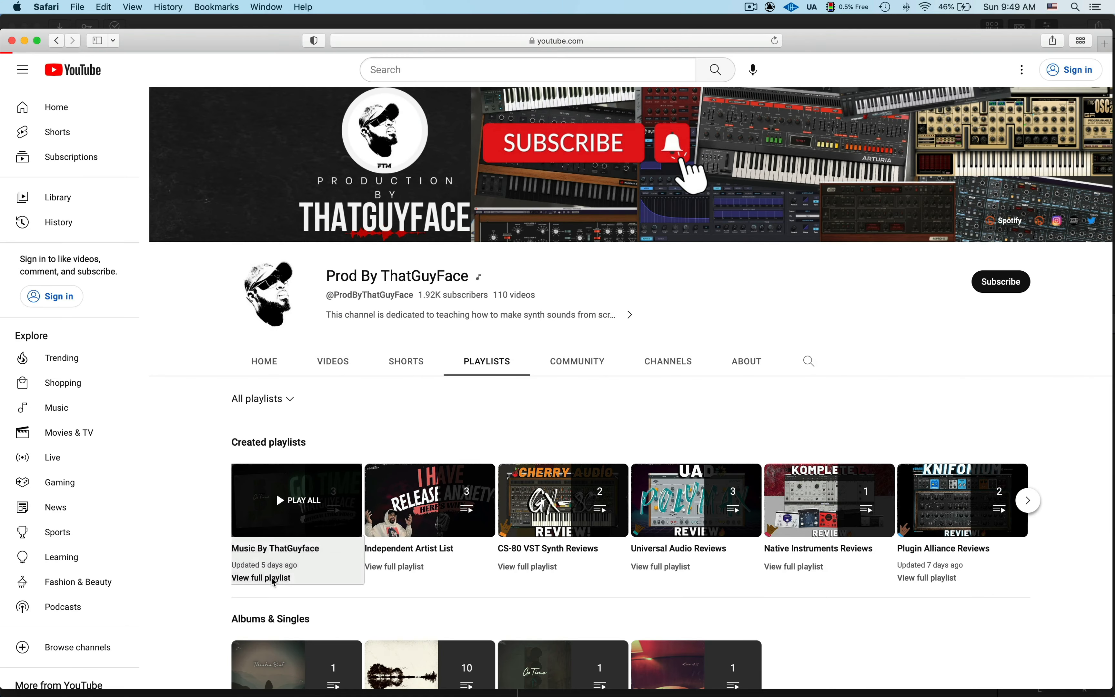
# Step: Open the Thinkin Bout lyric video from the Music By ThatGuyface playlist and look through its full description
pyautogui.click(274, 579)
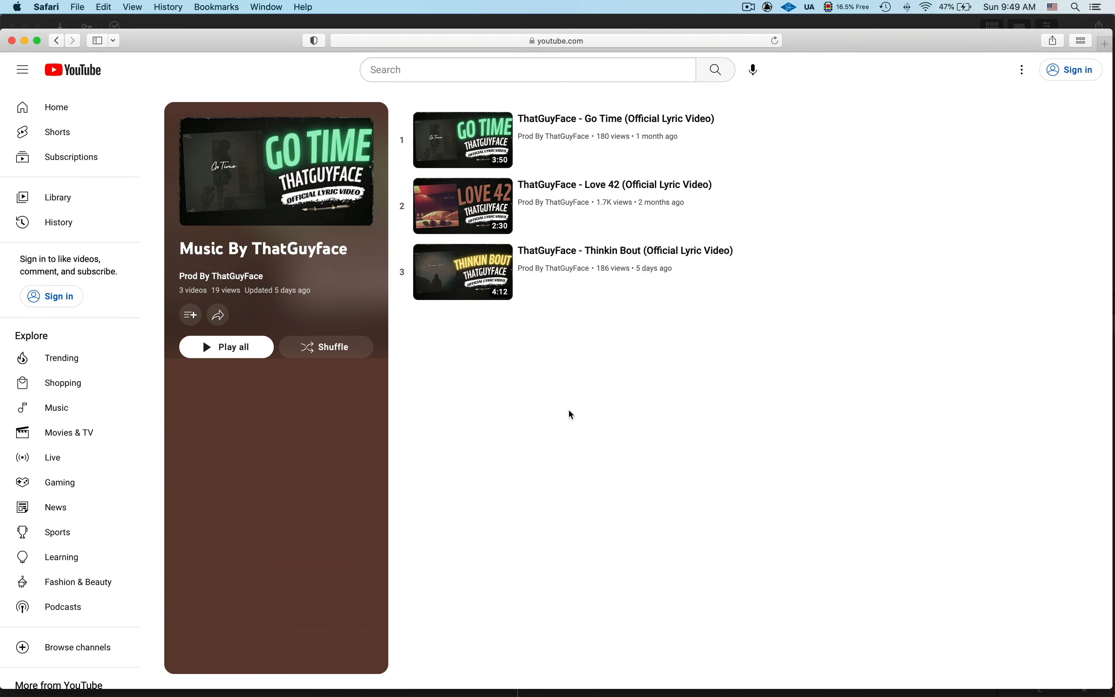
pyautogui.click(478, 282)
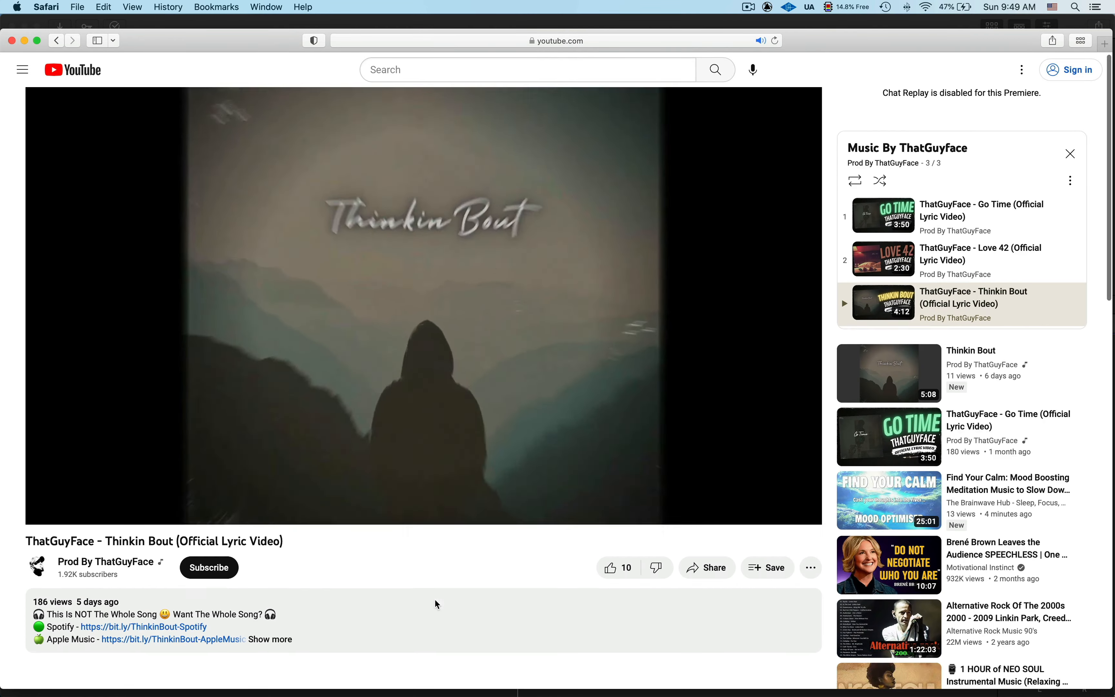
pyautogui.scroll(-3, 360, 558)
pyautogui.click(280, 518)
pyautogui.scroll(-1, 292, 545)
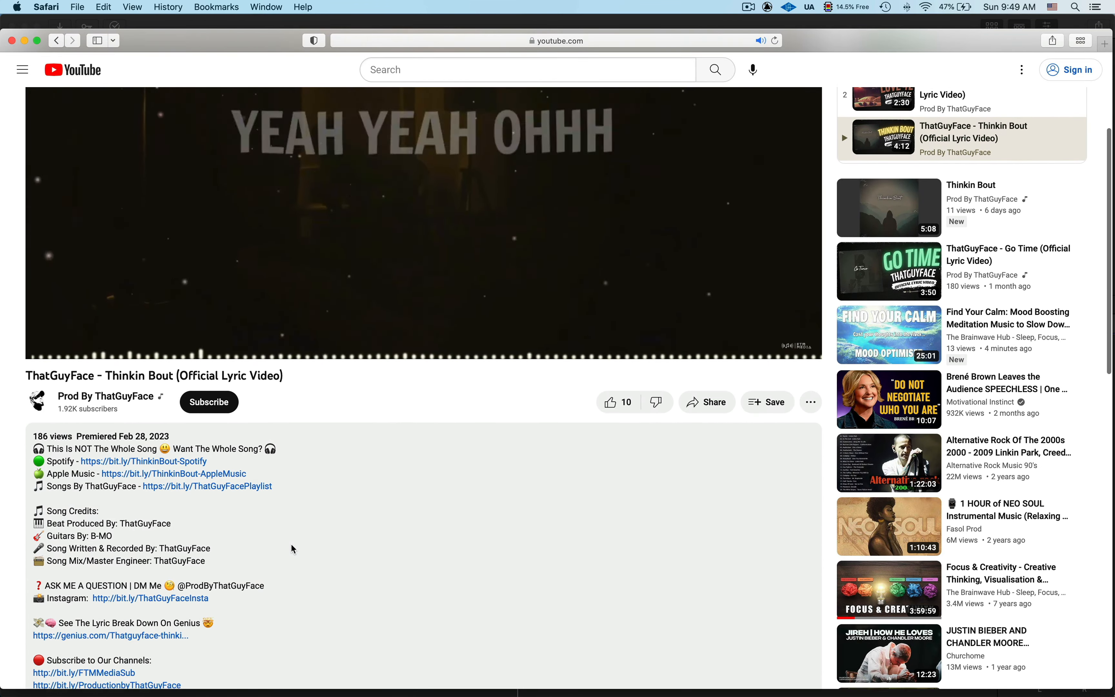
pyautogui.scroll(-3, 291, 546)
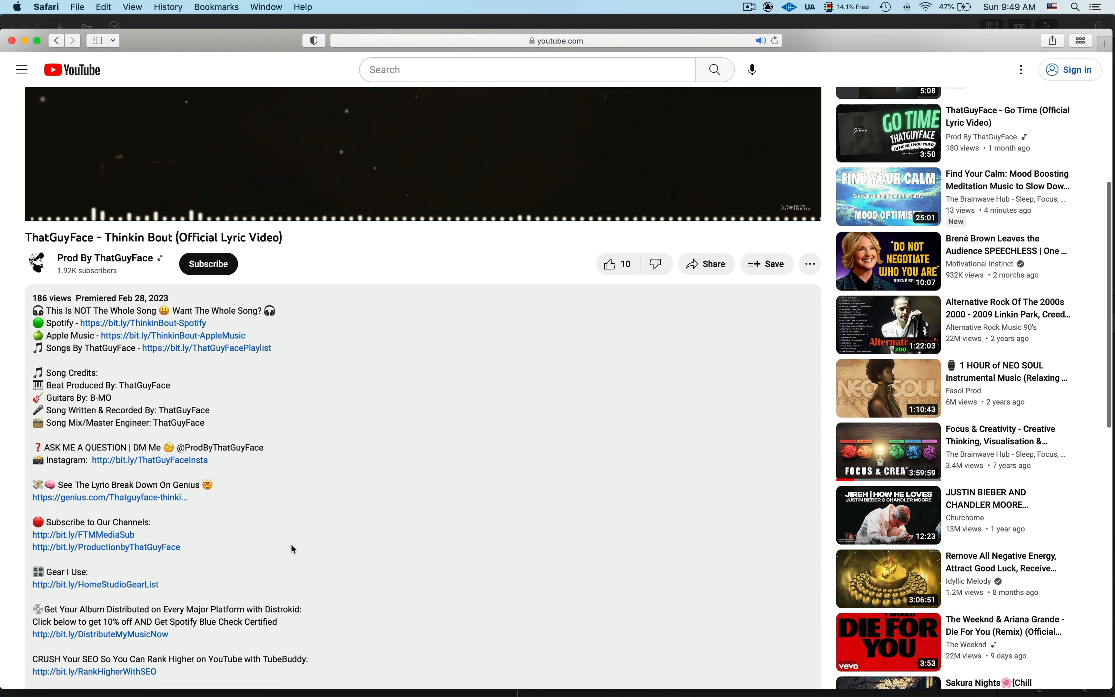
pyautogui.scroll(-3, 291, 543)
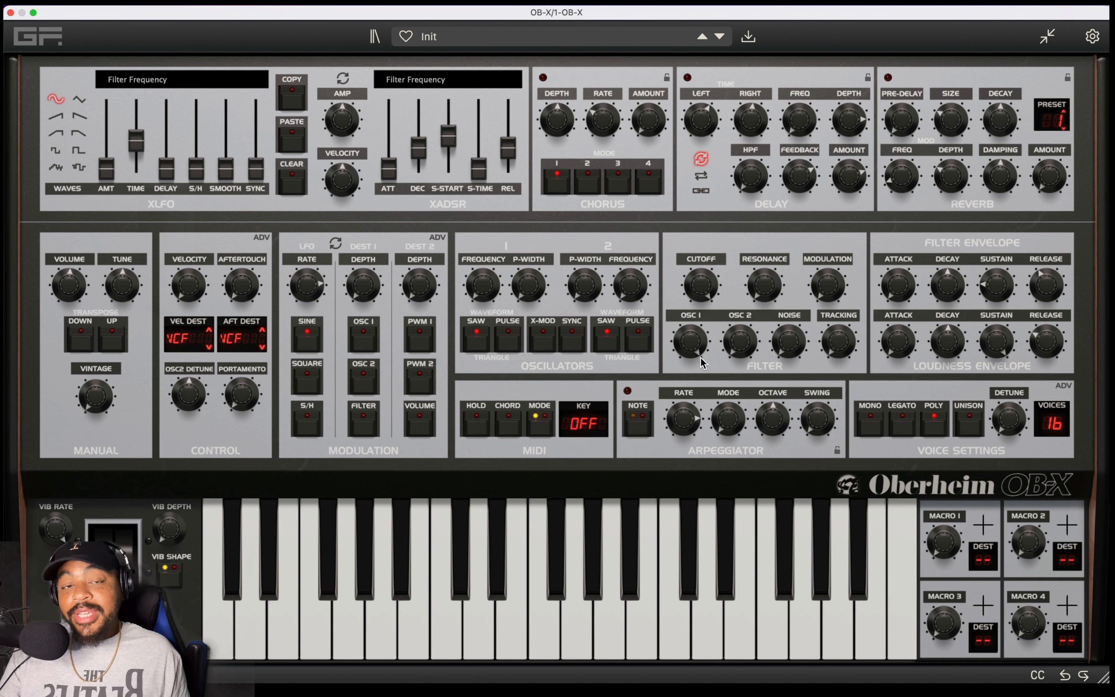
# Step: Raise the oscillator 2 level in the filter section and detune oscillator 2 slightly, trying amounts between about 0.05 and 0.2 ST
pyautogui.moveTo(734, 354); pyautogui.dragTo(735, 172)
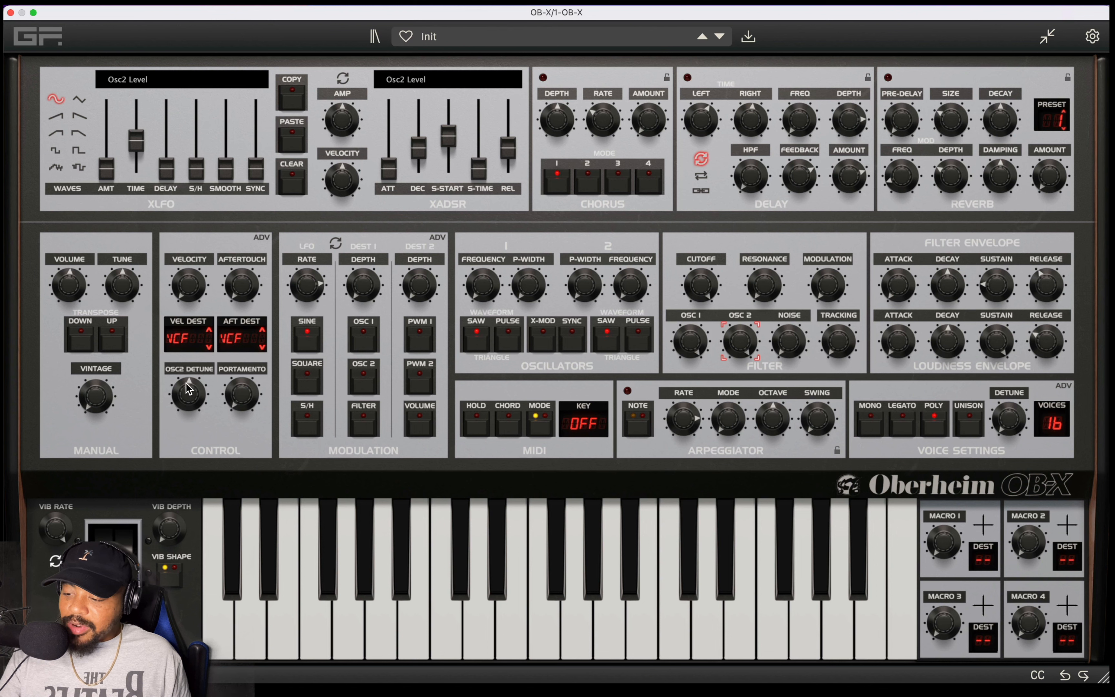
pyautogui.click(184, 406)
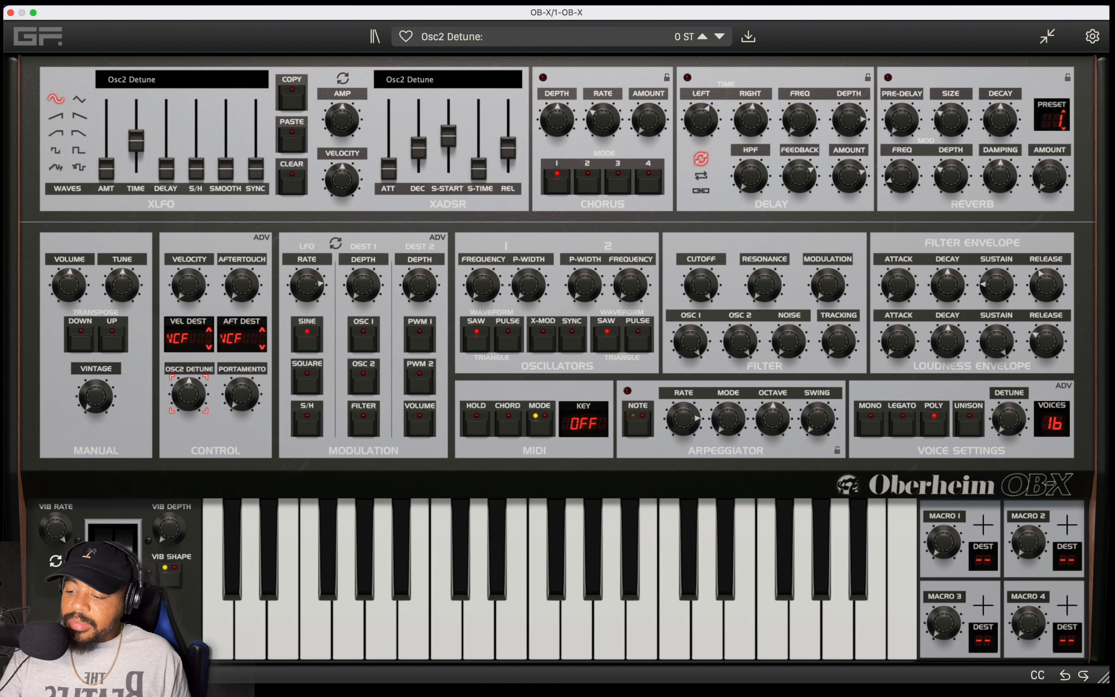
pyautogui.moveTo(184, 406); pyautogui.dragTo(184, 405)
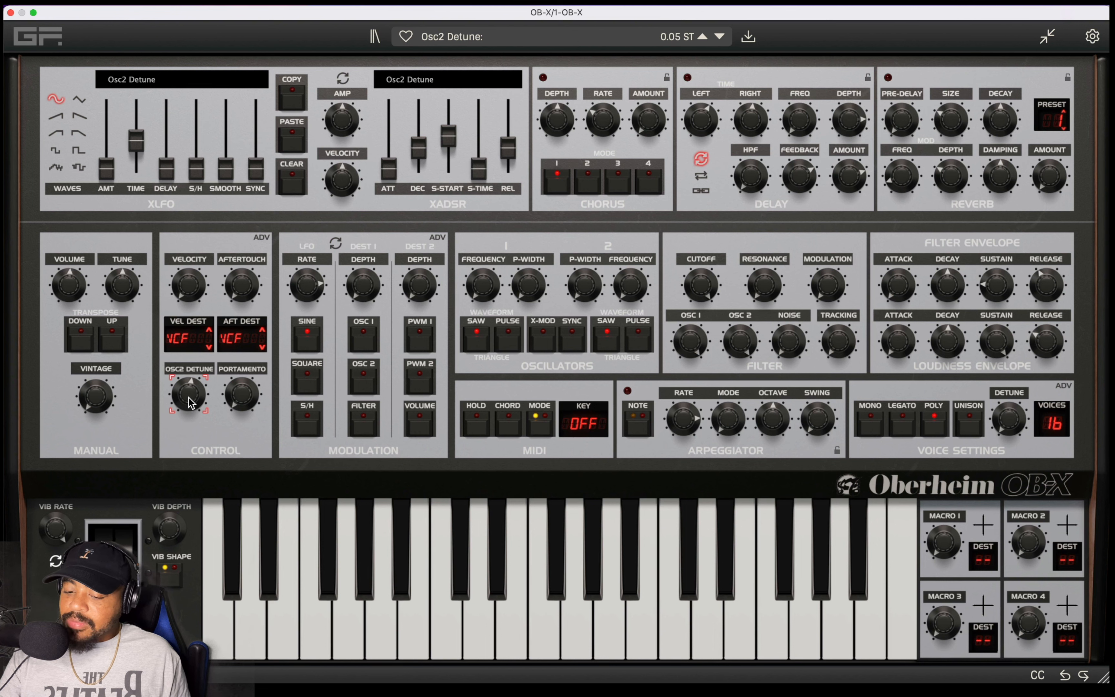
pyautogui.moveTo(190, 402); pyautogui.dragTo(190, 396)
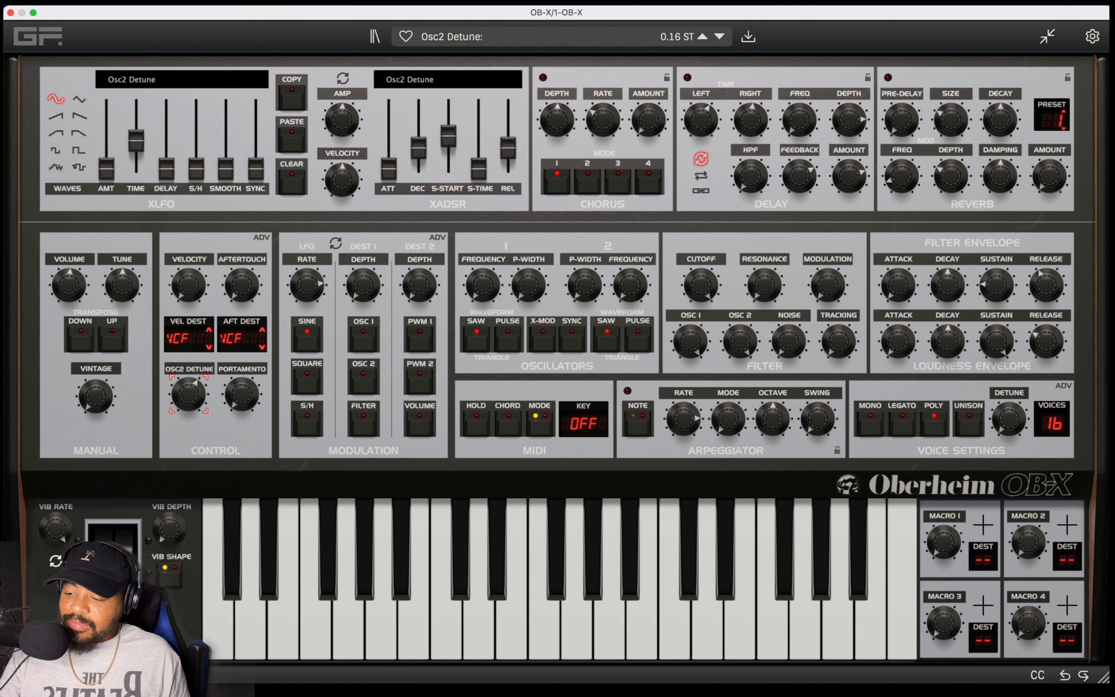
pyautogui.moveTo(189, 400); pyautogui.dragTo(188, 396)
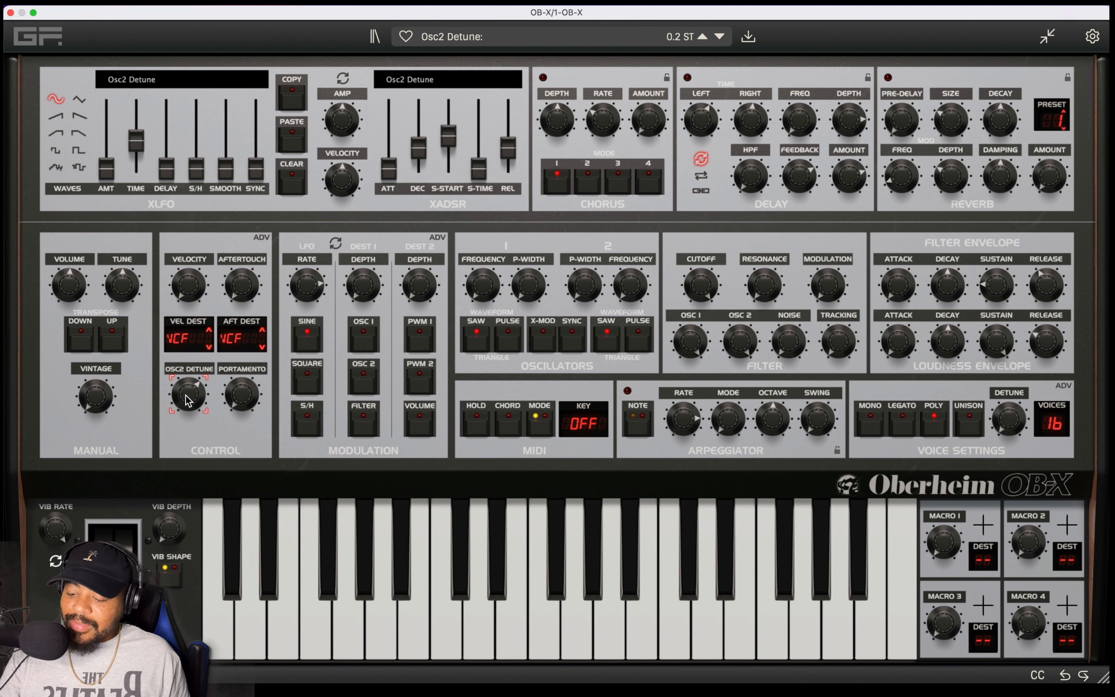
pyautogui.moveTo(188, 399); pyautogui.dragTo(188, 408)
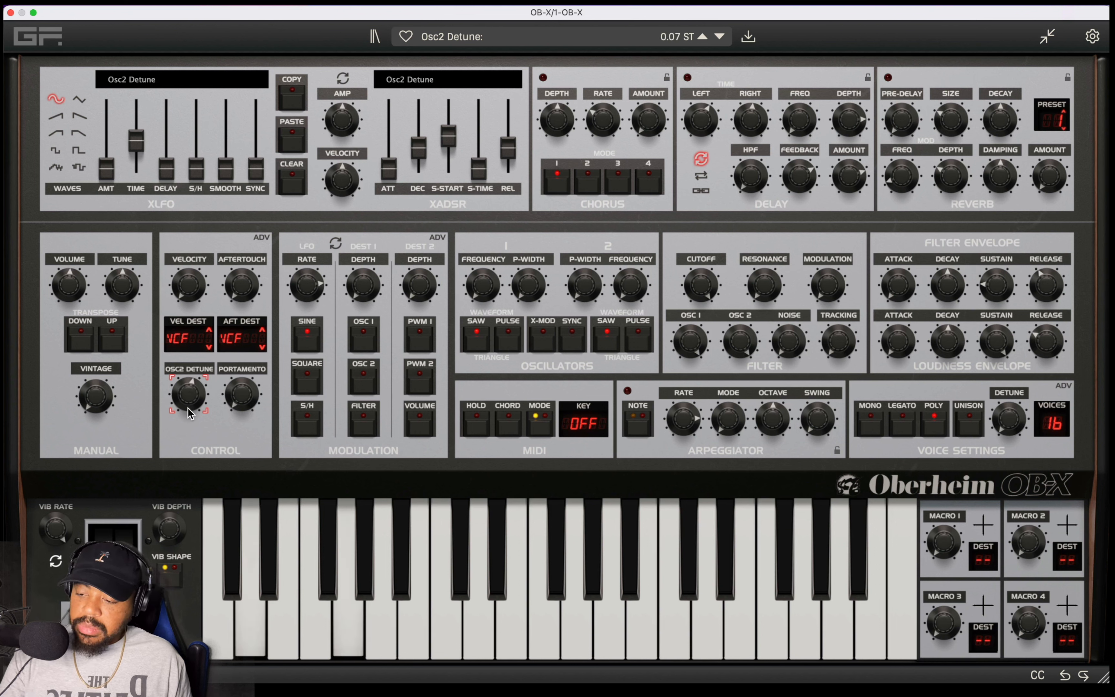
pyautogui.click(188, 408)
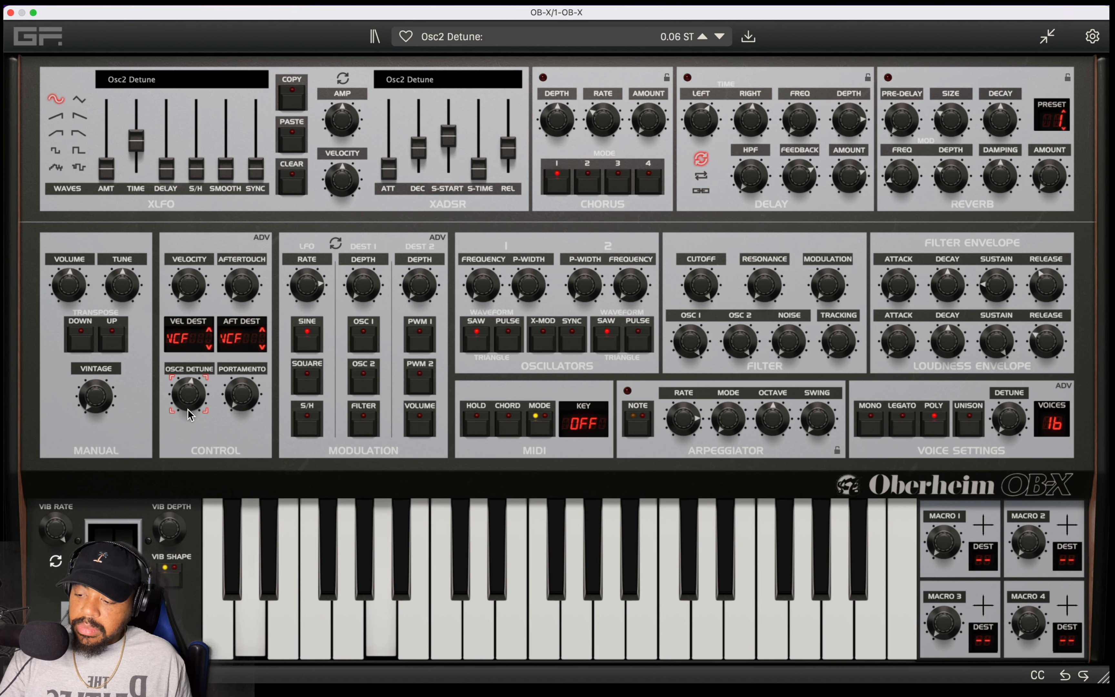
pyautogui.moveTo(188, 410); pyautogui.dragTo(188, 405)
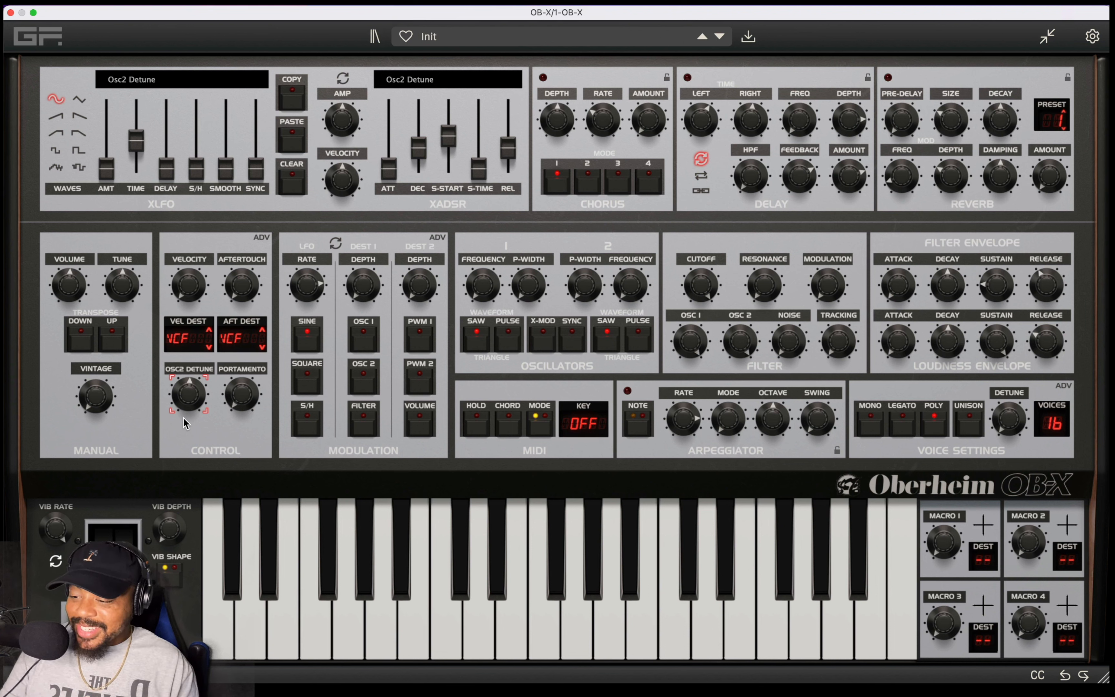
# Step: Switch oscillators 1 and 2 from saw to pulse waveforms and fine-tune the oscillator 2 detune
pyautogui.click(479, 341)
pyautogui.click(508, 340)
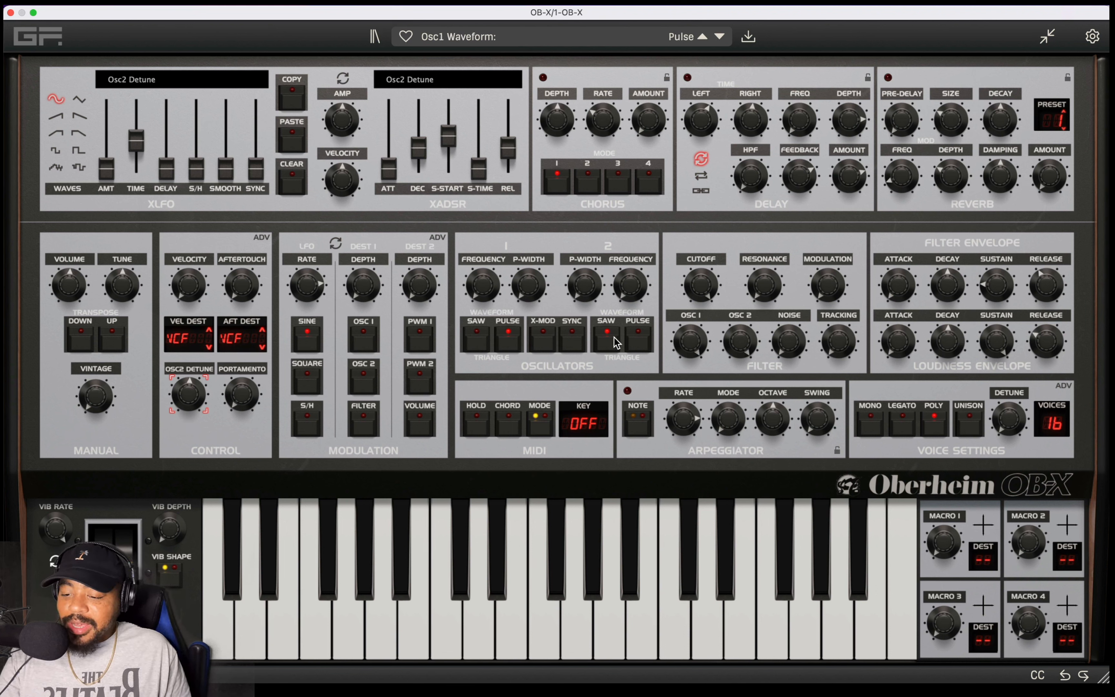
pyautogui.click(638, 340)
pyautogui.click(604, 342)
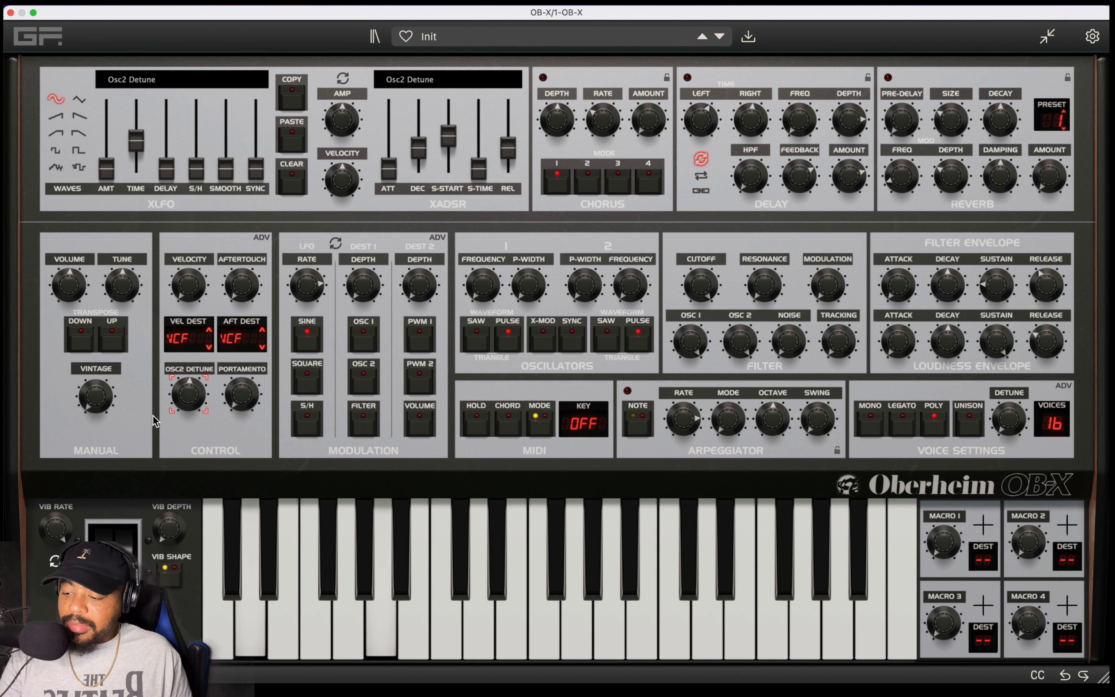
pyautogui.moveTo(186, 403)
pyautogui.moveTo(187, 402)
pyautogui.mouseDown()
pyautogui.moveTo(189, 389)
pyautogui.moveTo(188, 405)
pyautogui.mouseUp()
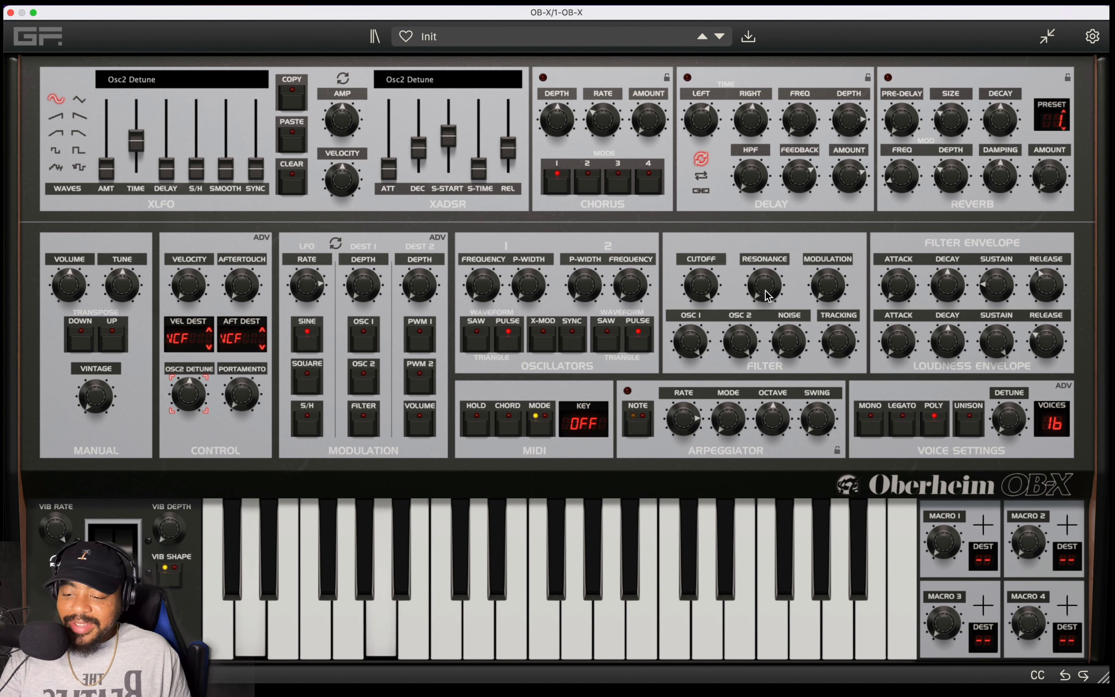
# Step: Try filter cutoff settings such as 175 Hz and 891 Hz, with the resonance raised to about 88%
pyautogui.moveTo(768, 295); pyautogui.dragTo(696, 358)
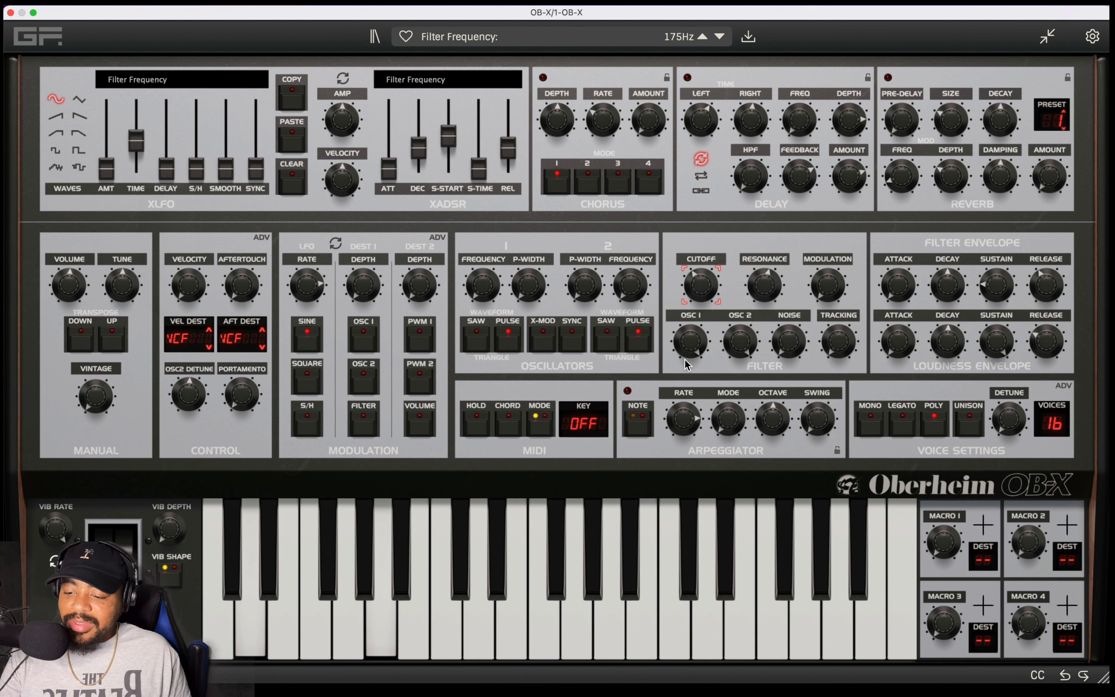
pyautogui.moveTo(686, 332); pyautogui.dragTo(718, 353)
pyautogui.moveTo(770, 290); pyautogui.dragTo(711, 257)
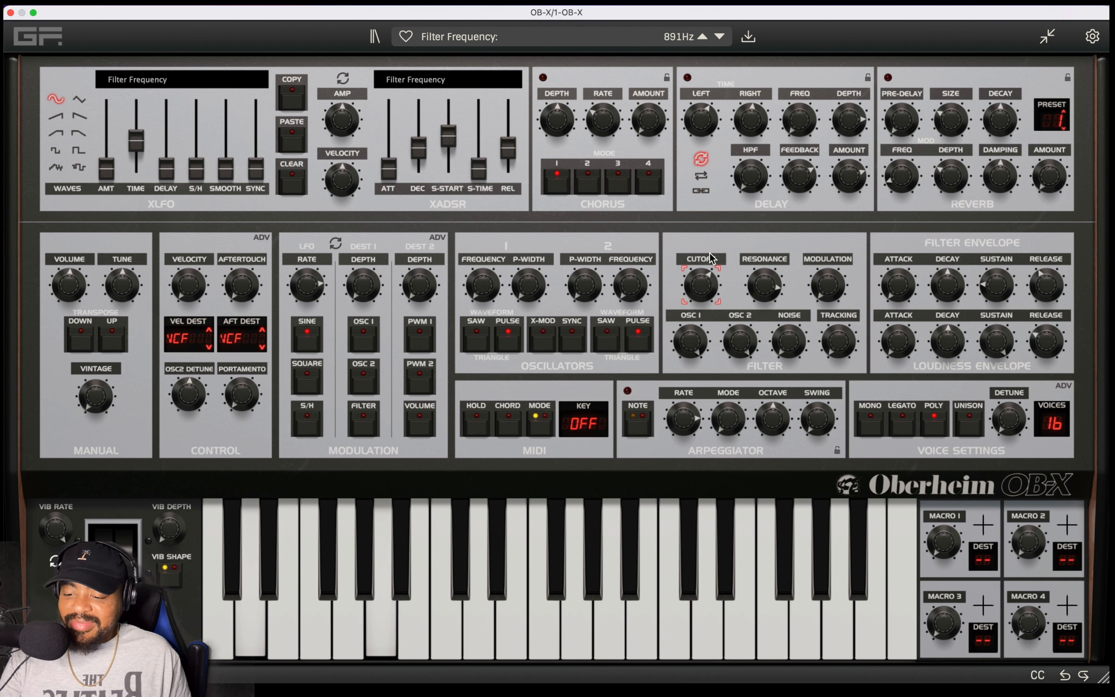
pyautogui.click(760, 280)
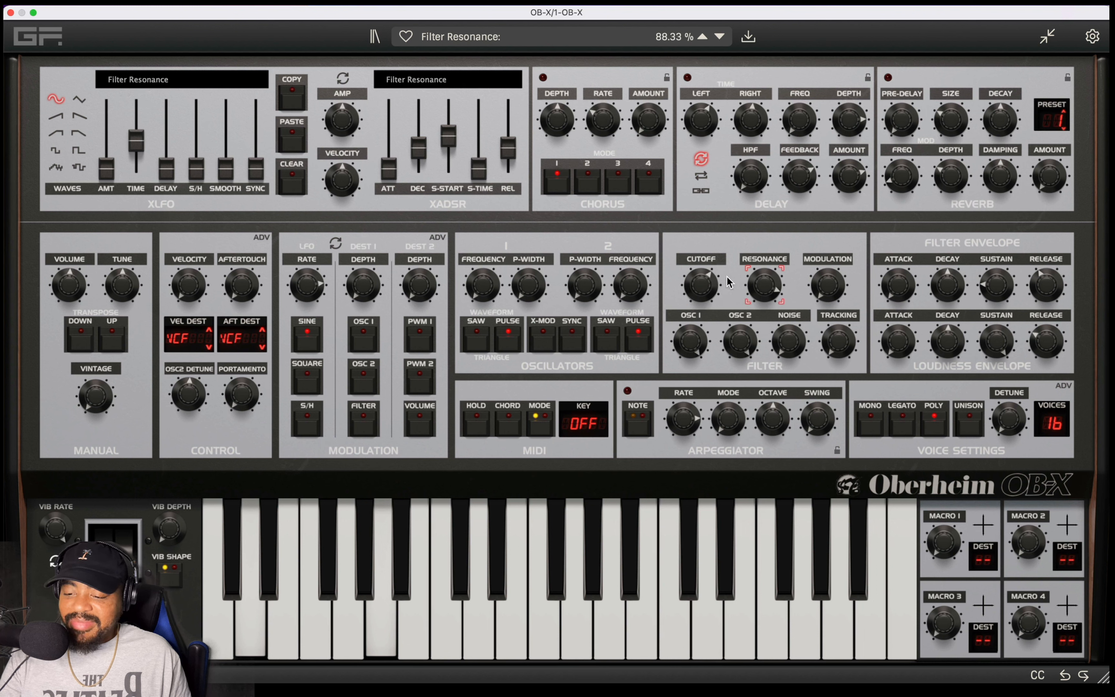
pyautogui.click(714, 289)
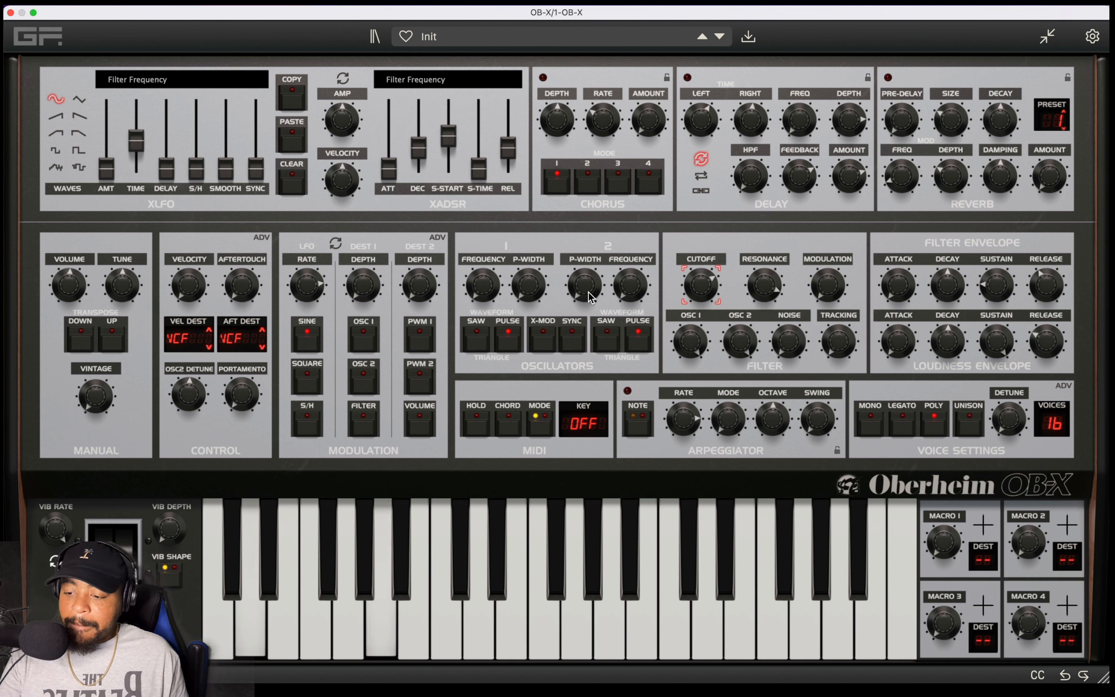
# Step: Raise the pulse widths of oscillators 1 and 2 to about 94%
pyautogui.moveTo(591, 295); pyautogui.dragTo(587, 175)
pyautogui.moveTo(532, 281); pyautogui.dragTo(530, 177)
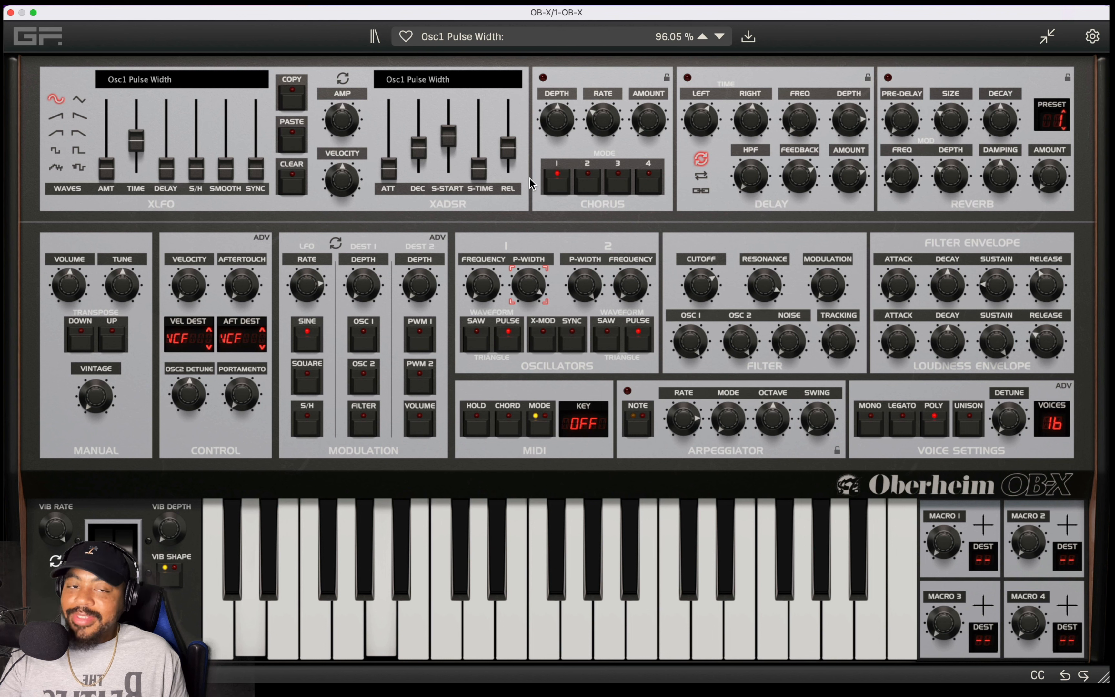
pyautogui.moveTo(530, 178)
pyautogui.mouseDown()
pyautogui.moveTo(532, 229)
pyautogui.moveTo(538, 177)
pyautogui.mouseUp()
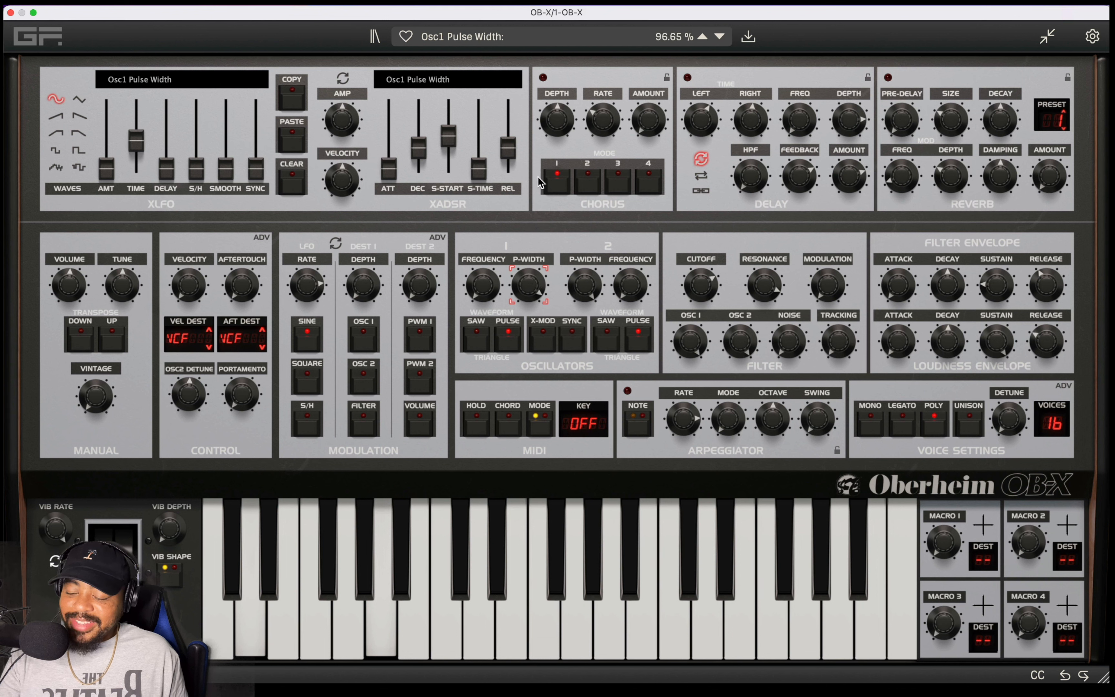
pyautogui.moveTo(570, 265); pyautogui.dragTo(589, 284)
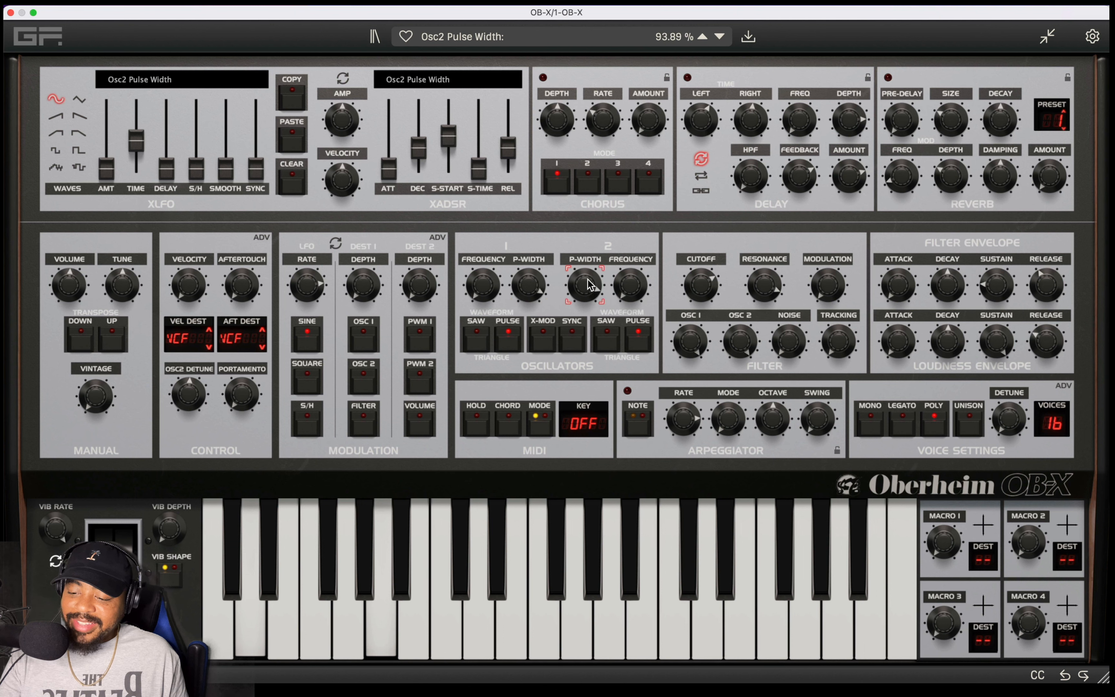
pyautogui.moveTo(512, 291); pyautogui.dragTo(543, 300)
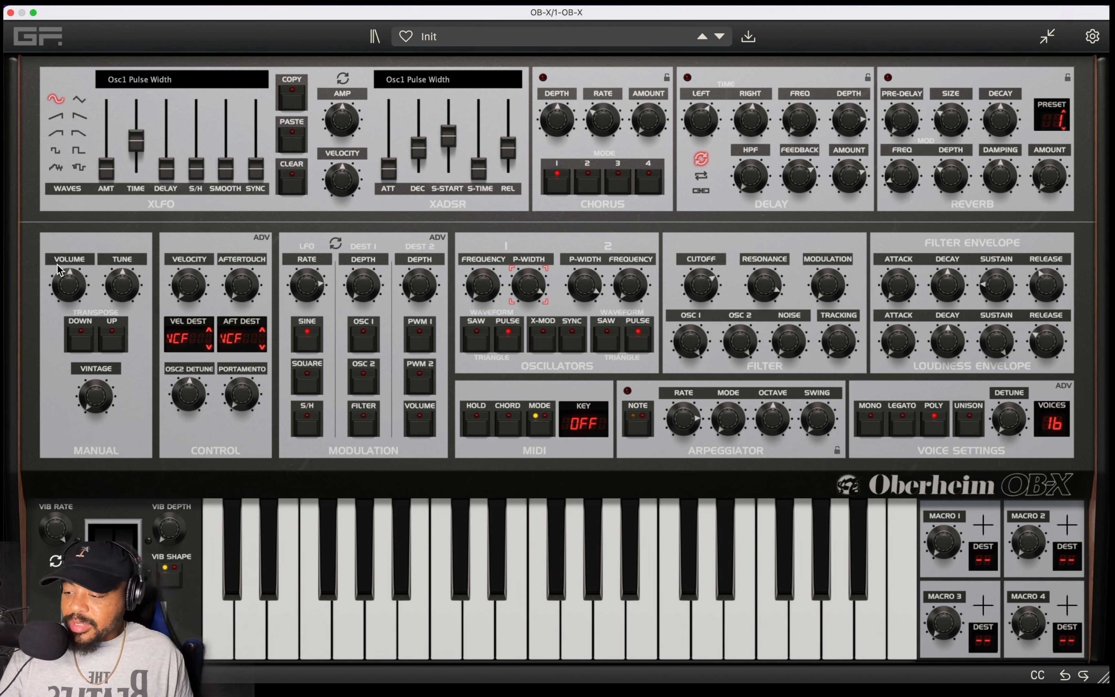
# Step: Set the output volume to about -11.6 dB, and readjust the filter with minimal resonance and a different cutoff
pyautogui.moveTo(65, 279); pyautogui.dragTo(55, 327)
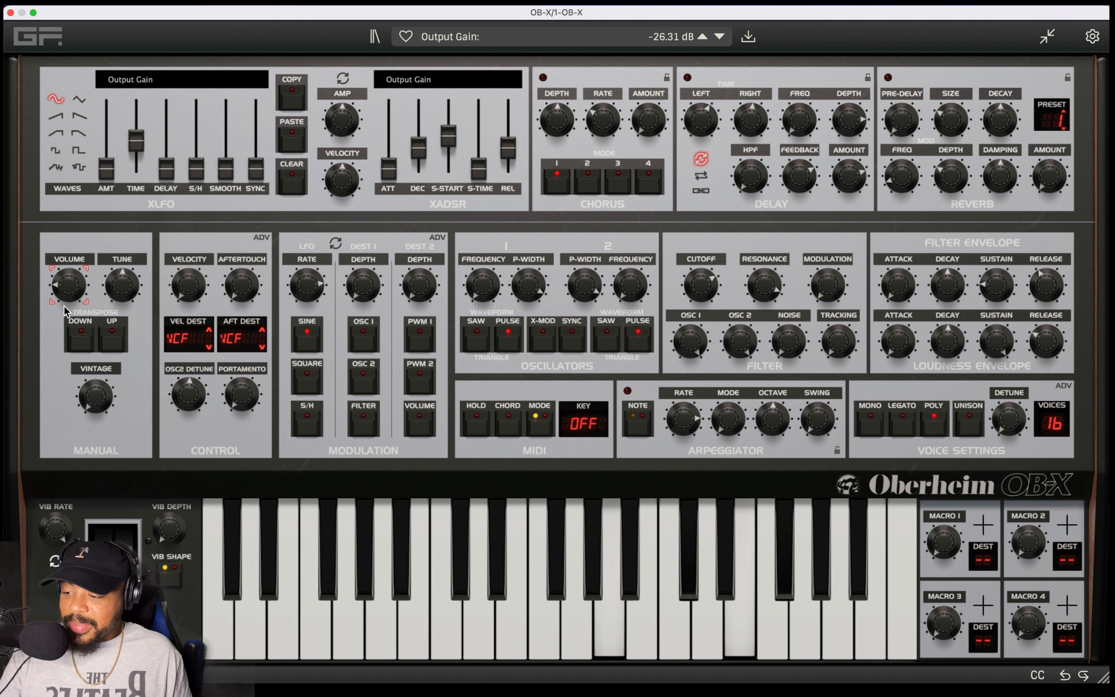
pyautogui.moveTo(64, 311); pyautogui.dragTo(77, 258)
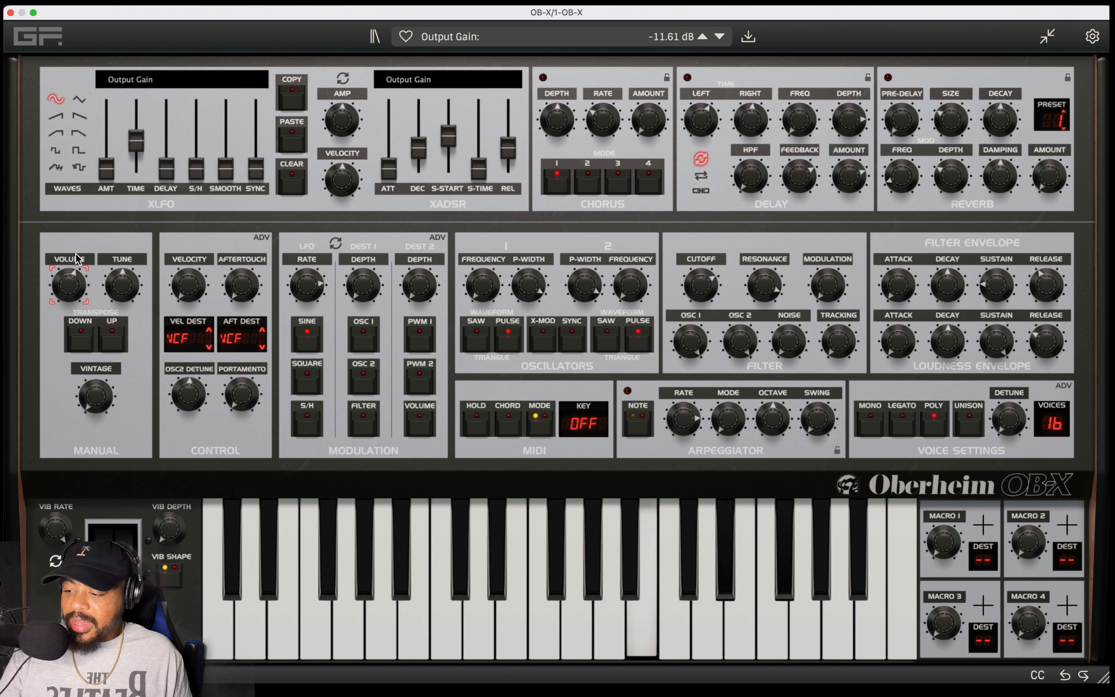
pyautogui.moveTo(766, 292); pyautogui.dragTo(761, 400)
pyautogui.moveTo(717, 297); pyautogui.dragTo(709, 252)
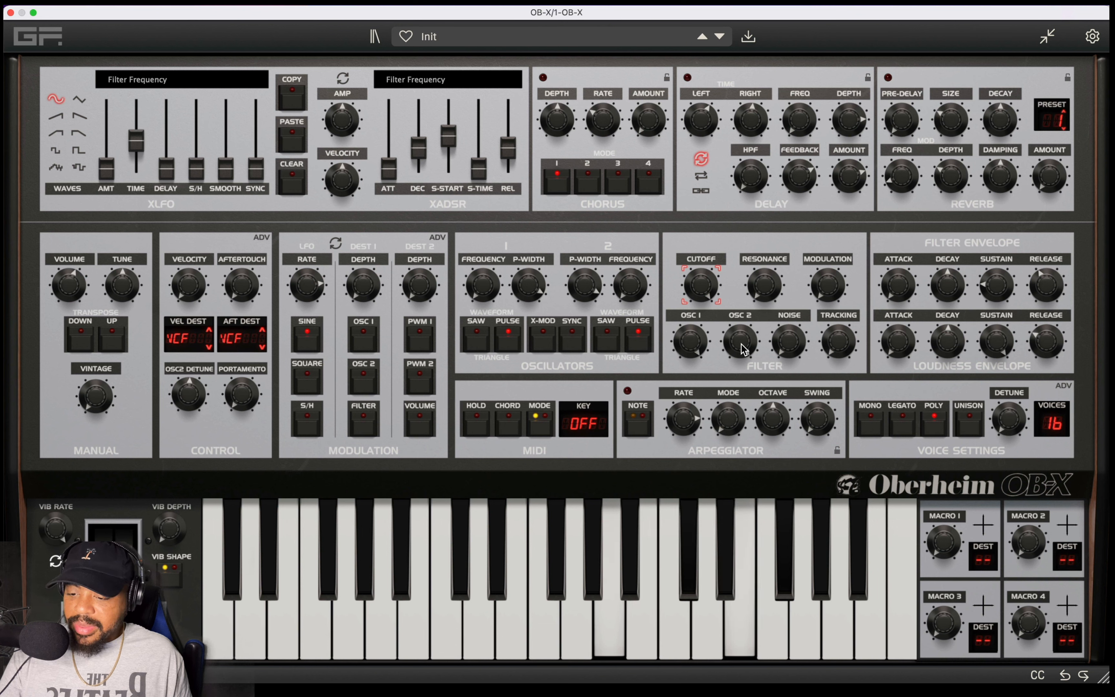
# Step: Reduce the pulse widths of both oscillators, setting oscillator 2 to about 71%, and slow down the LFO rate
pyautogui.click(543, 302)
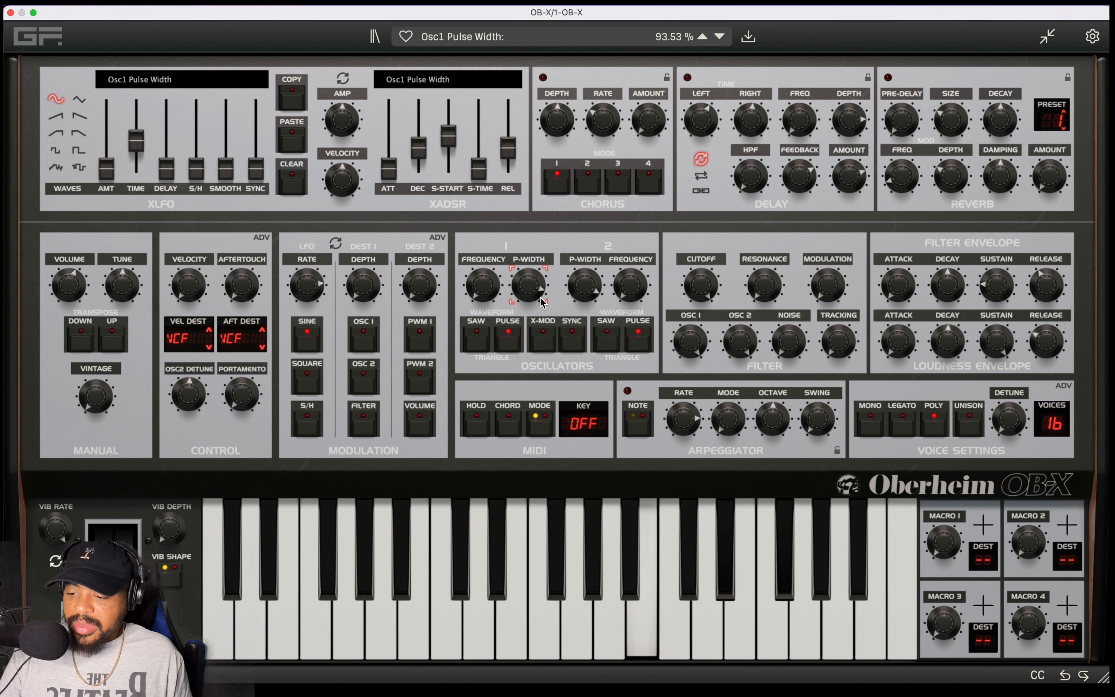
pyautogui.moveTo(542, 302); pyautogui.dragTo(578, 352)
pyautogui.moveTo(585, 286); pyautogui.dragTo(594, 347)
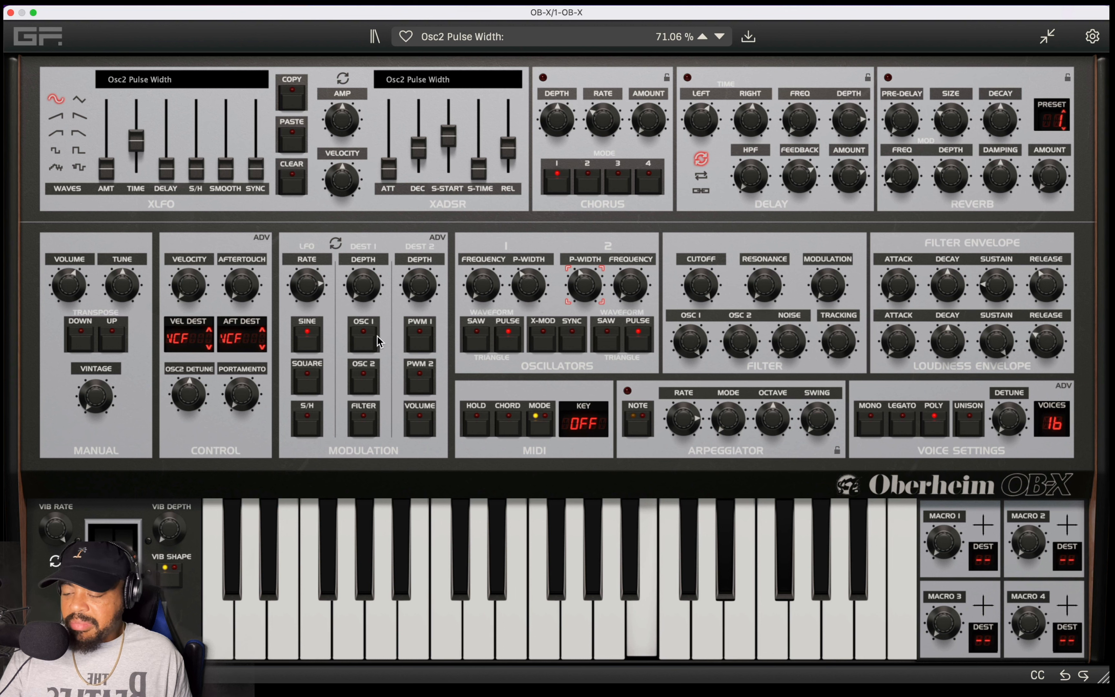
pyautogui.moveTo(307, 285); pyautogui.dragTo(300, 348)
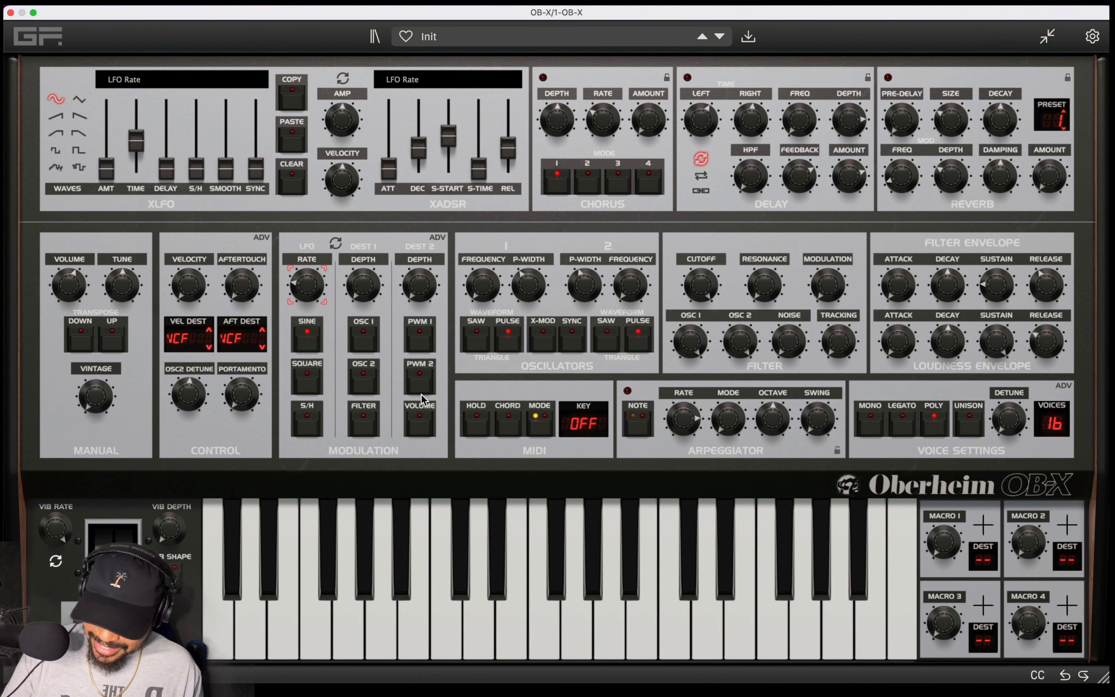
# Step: Switch both oscillators back to saw waveforms only, with pulse turned off
pyautogui.click(475, 341)
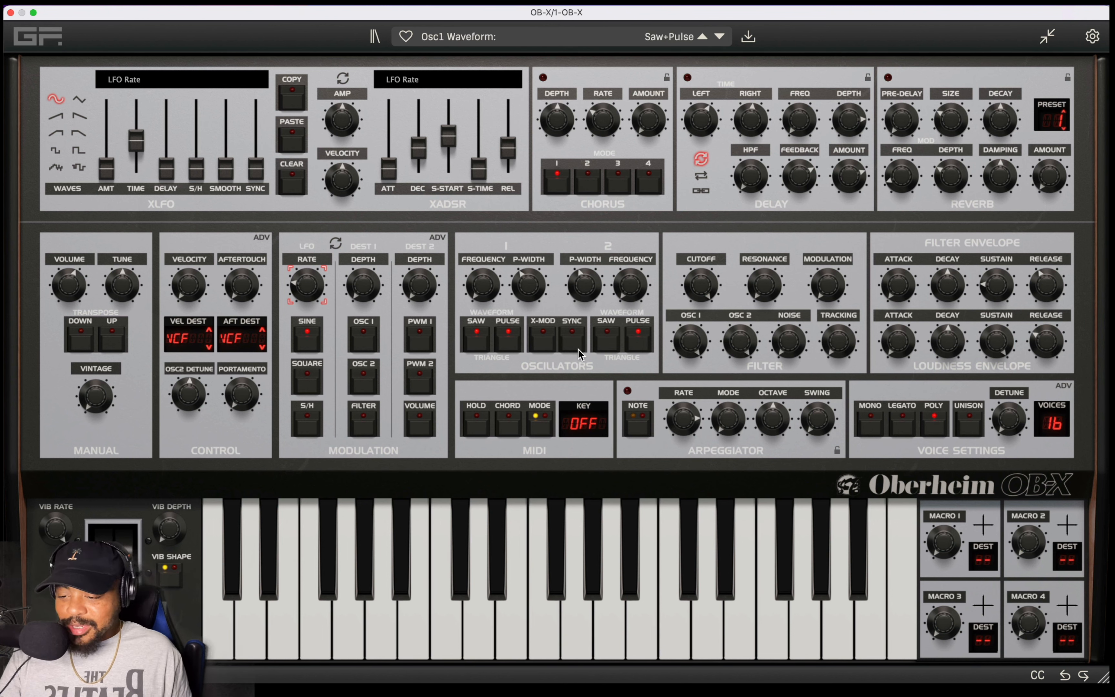
pyautogui.click(607, 341)
pyautogui.click(637, 341)
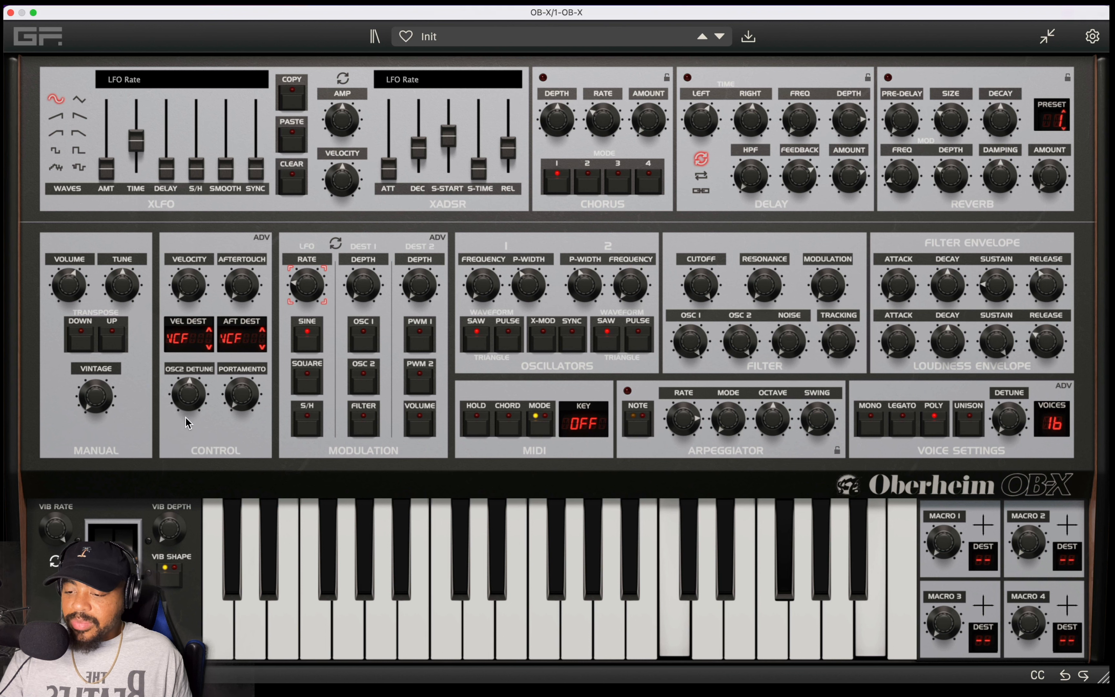
# Step: Detune oscillator 2 by about 0.09 ST, and try the filter at about 52% resonance with the cutoff near 1226 Hz
pyautogui.moveTo(199, 405); pyautogui.dragTo(199, 397)
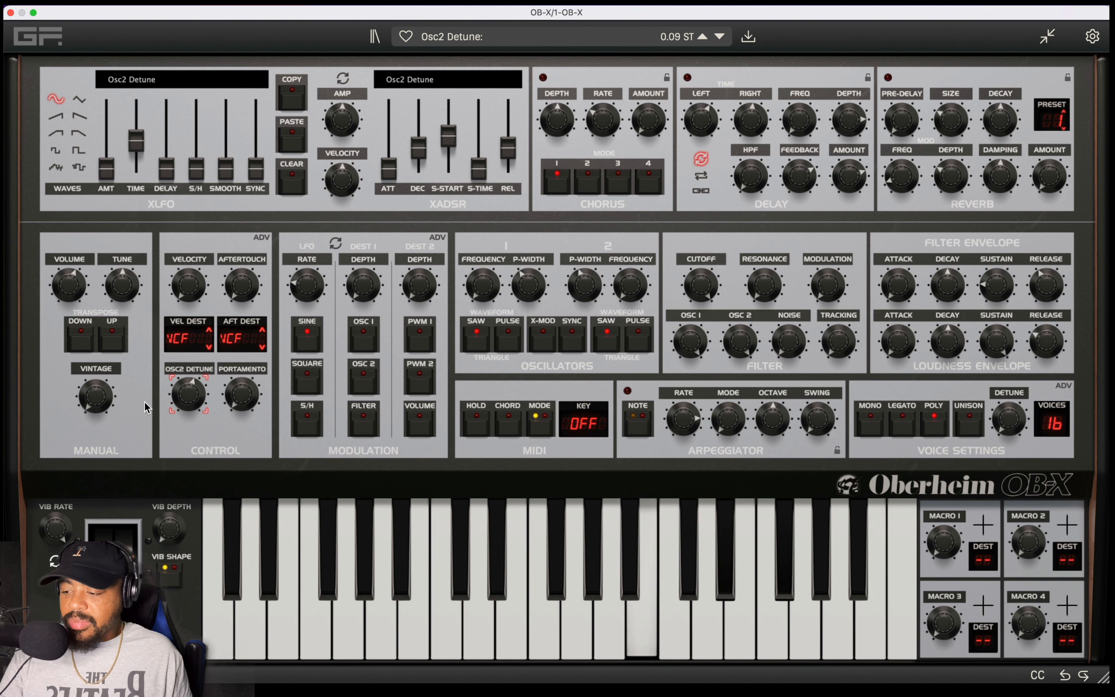
pyautogui.moveTo(191, 411); pyautogui.dragTo(187, 410)
pyautogui.moveTo(765, 286); pyautogui.dragTo(763, 240)
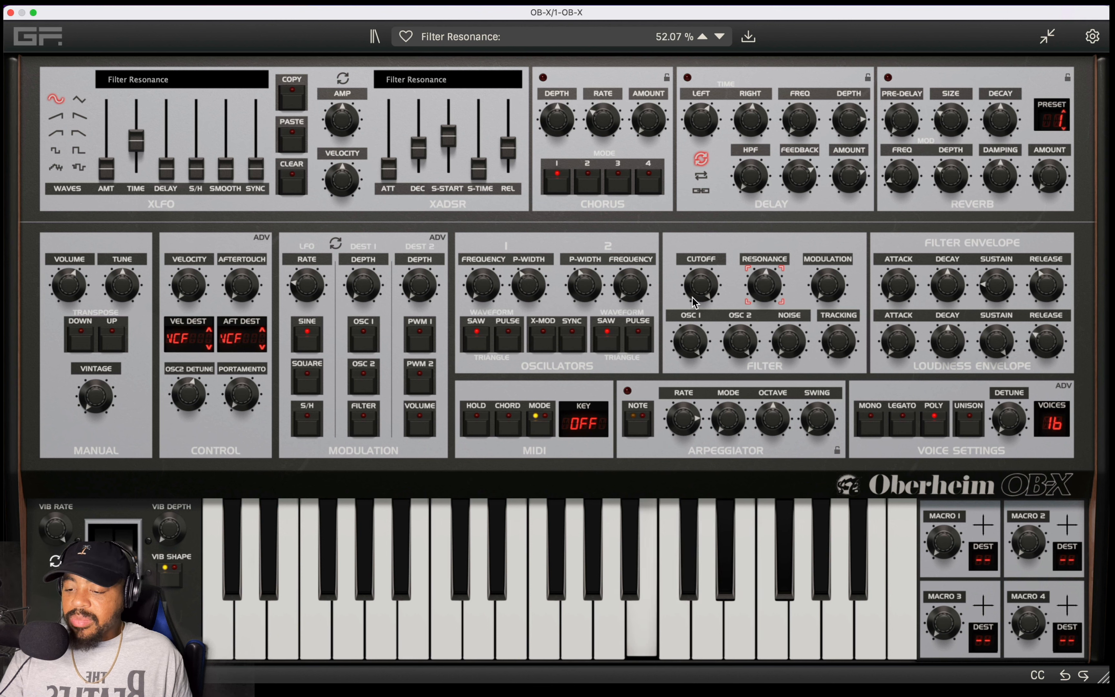
pyautogui.moveTo(693, 307); pyautogui.dragTo(686, 338)
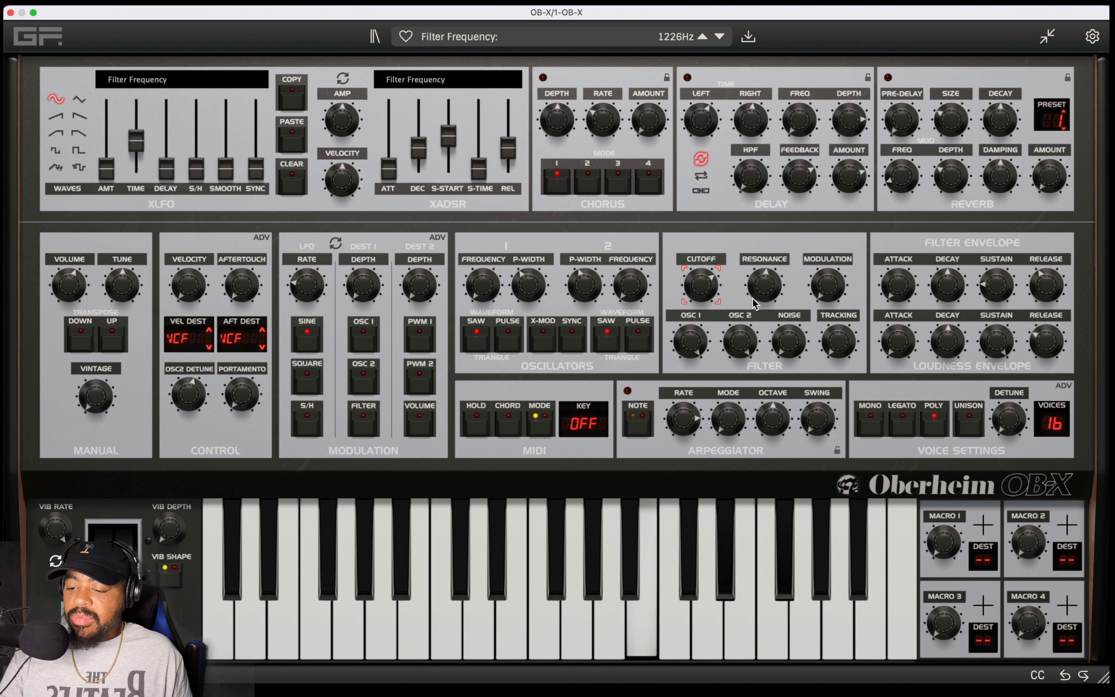
pyautogui.moveTo(755, 299); pyautogui.dragTo(755, 347)
pyautogui.click(716, 293)
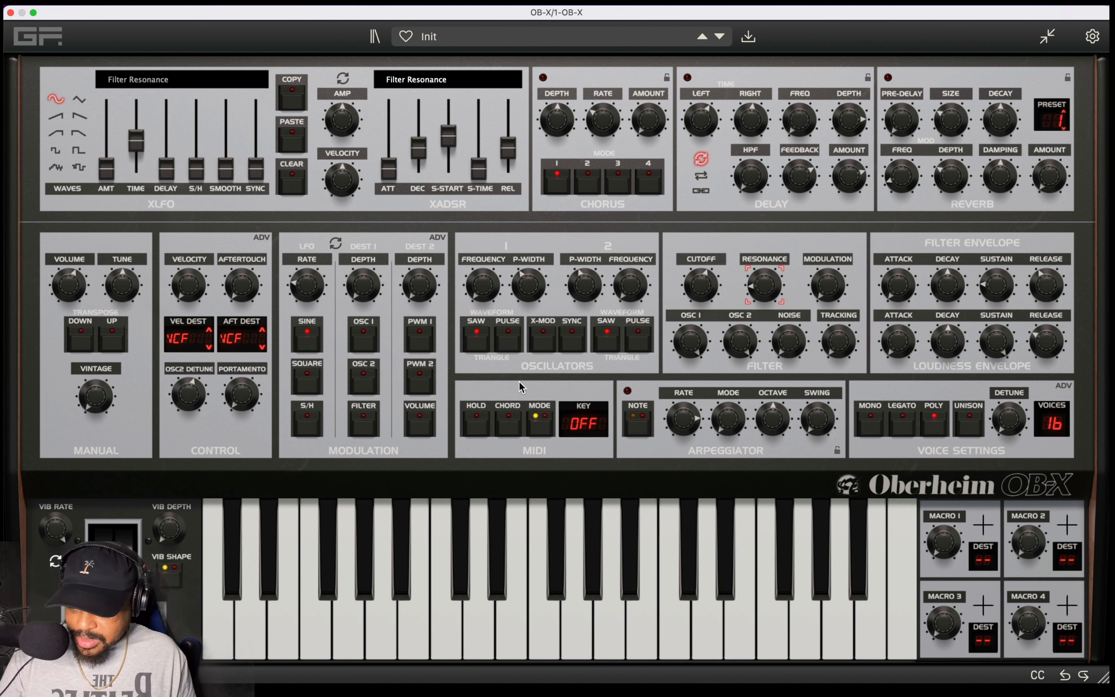
# Step: Combine saw and pulse waveforms on both oscillators, and raise oscillator 1's pulse width to about 95.7%
pyautogui.click(510, 341)
pyautogui.click(478, 341)
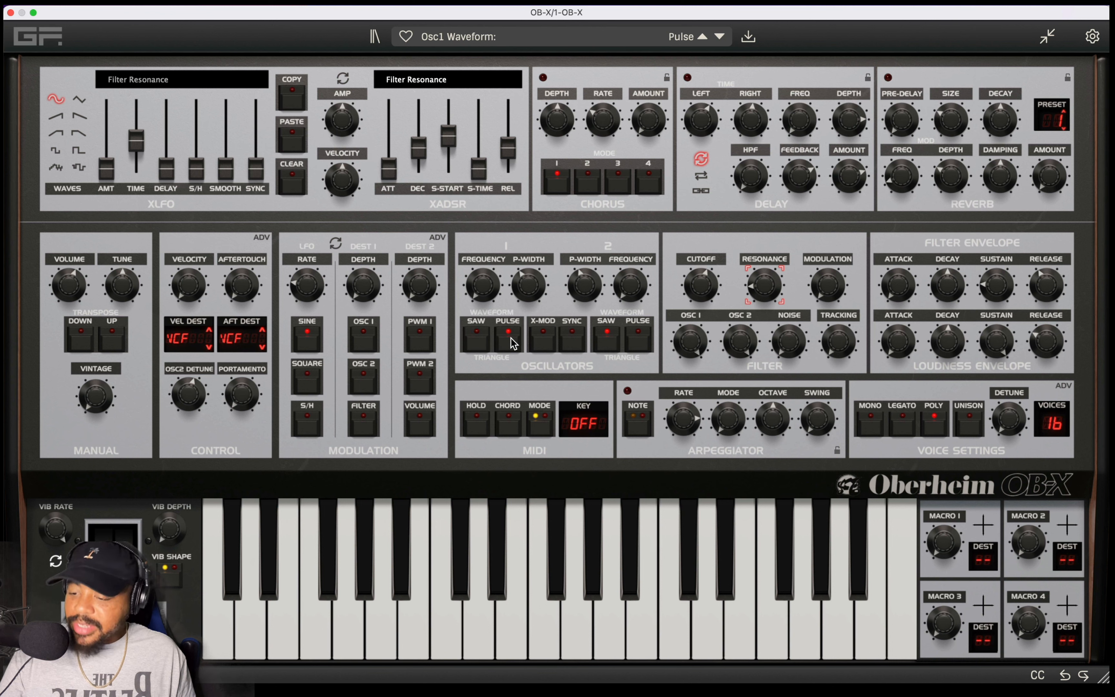
pyautogui.click(478, 342)
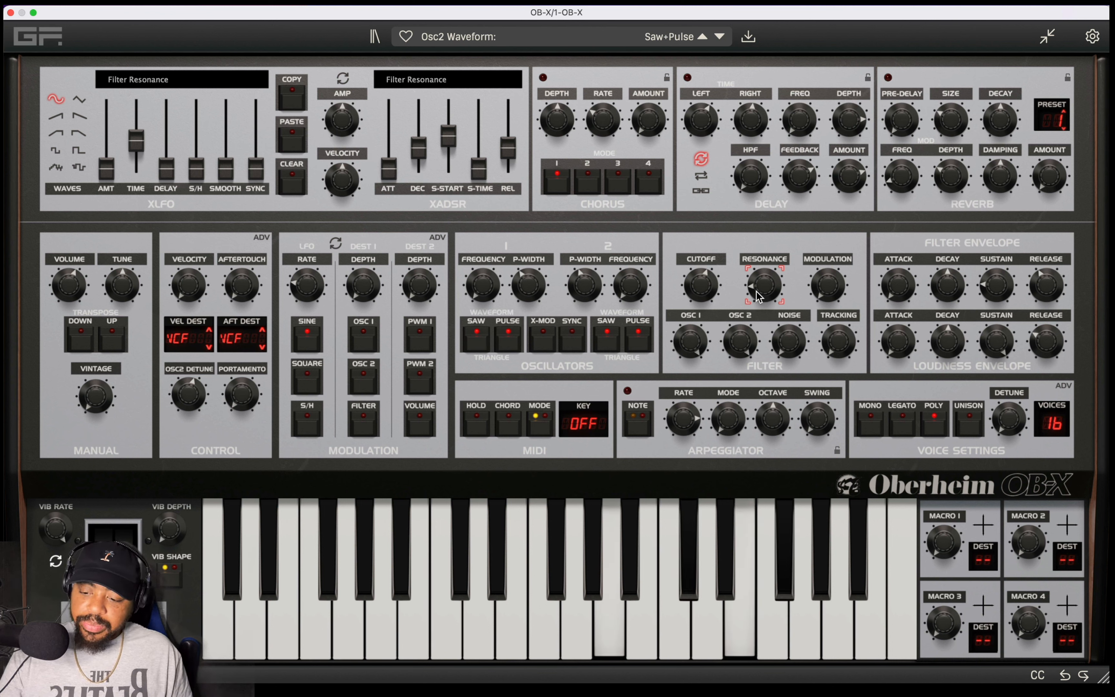
pyautogui.moveTo(756, 291); pyautogui.dragTo(747, 364)
pyautogui.moveTo(591, 295); pyautogui.dragTo(554, 239)
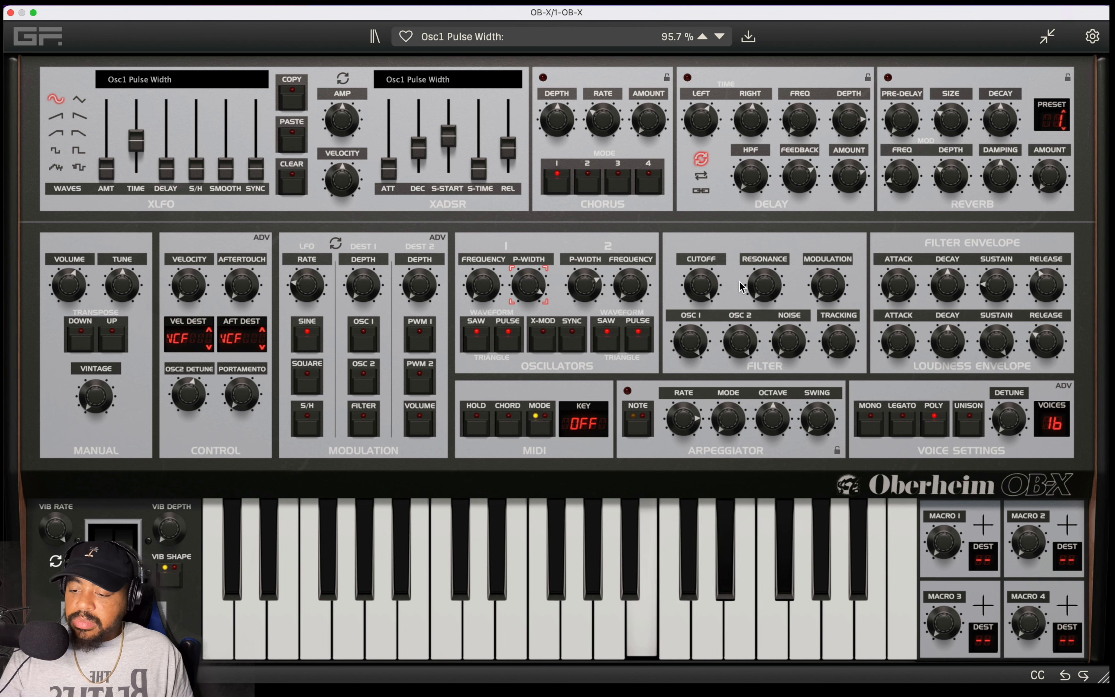
# Step: Try the filter resonance at about 52%, and open the filter cutoff to about 5000 Hz
pyautogui.moveTo(763, 283); pyautogui.dragTo(762, 223)
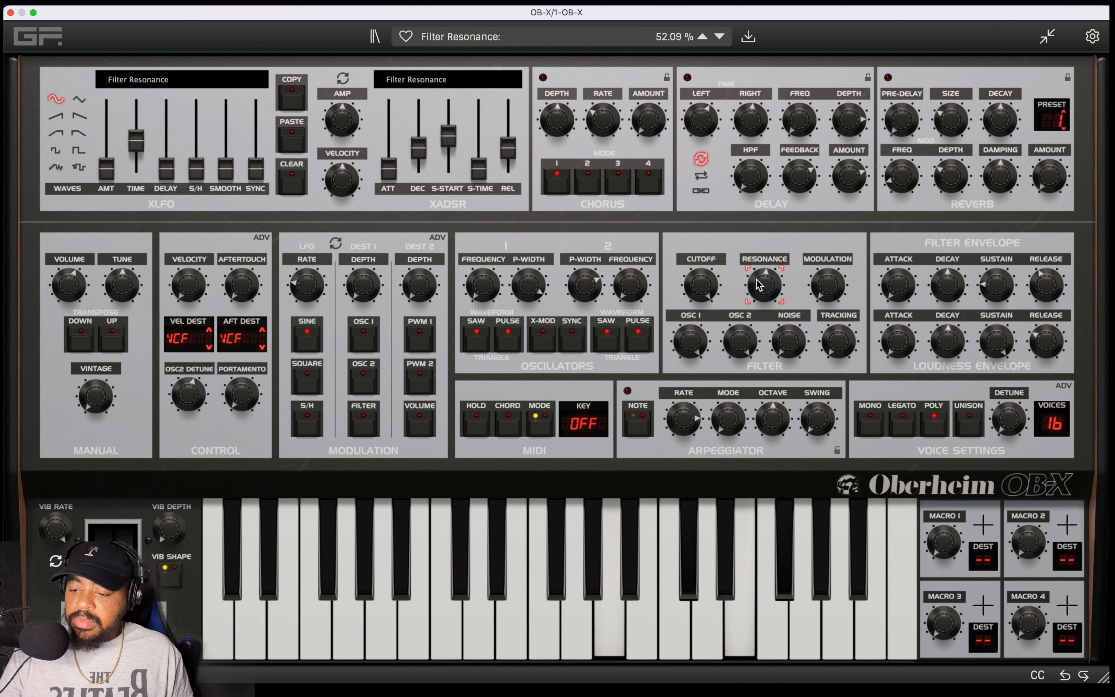
pyautogui.moveTo(757, 278); pyautogui.dragTo(691, 316)
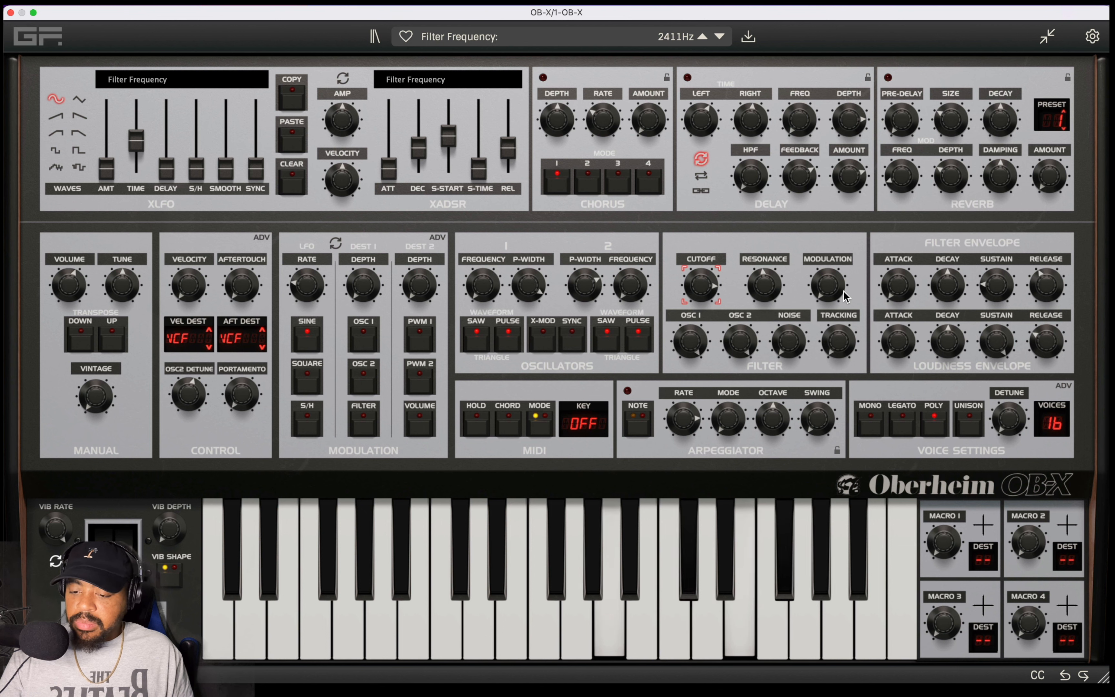
pyautogui.moveTo(706, 290); pyautogui.dragTo(709, 216)
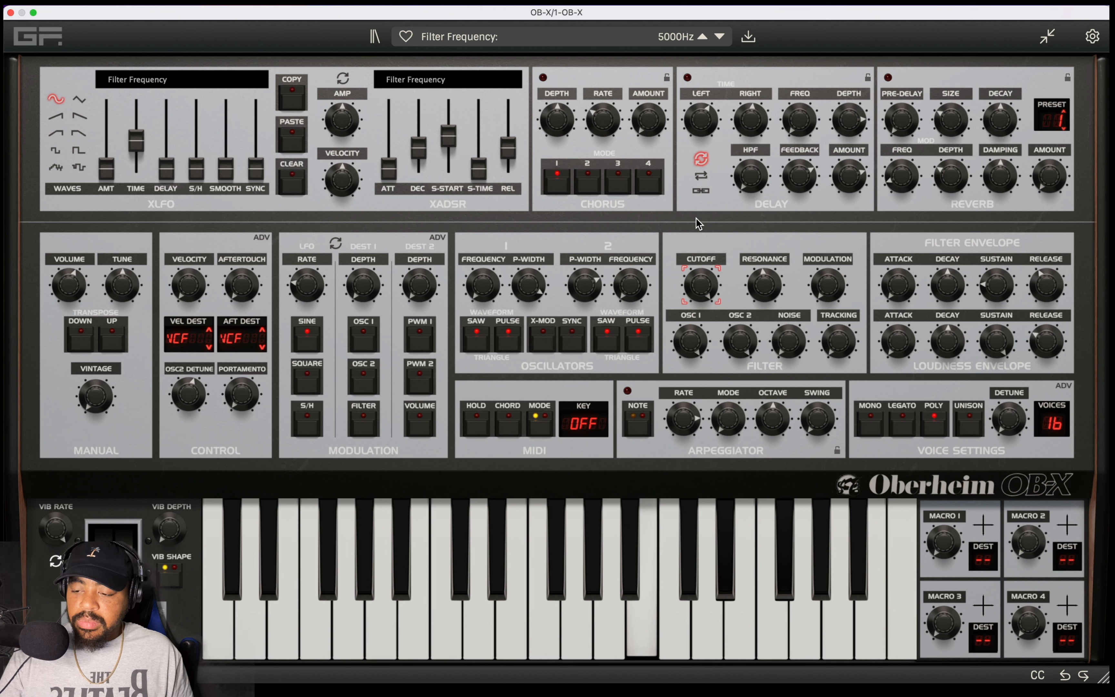
# Step: Switch both oscillators to saw only with oscillator sync enabled, and set oscillator 2's frequency to 14 ST
pyautogui.click(499, 338)
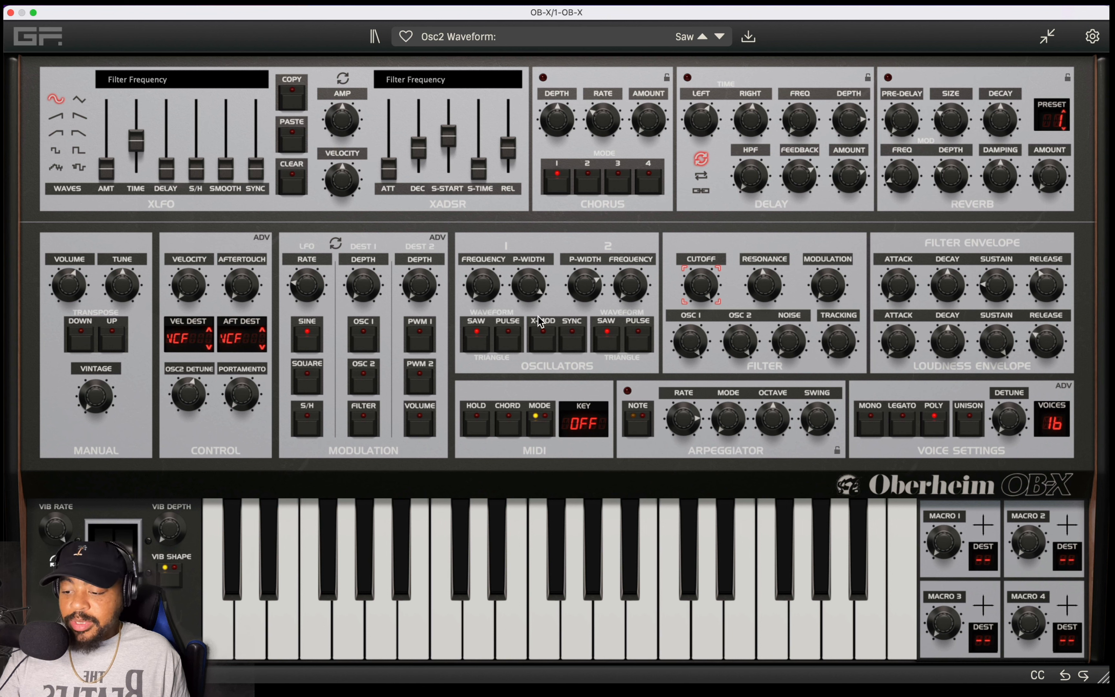
pyautogui.click(580, 343)
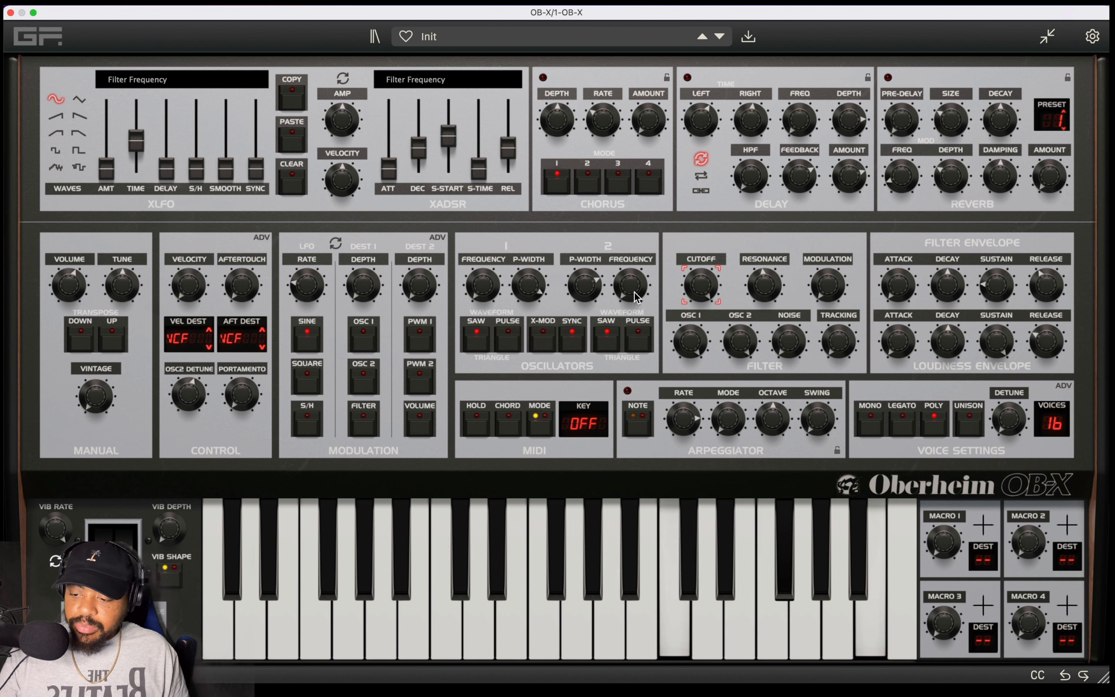
pyautogui.moveTo(635, 295); pyautogui.dragTo(620, 267)
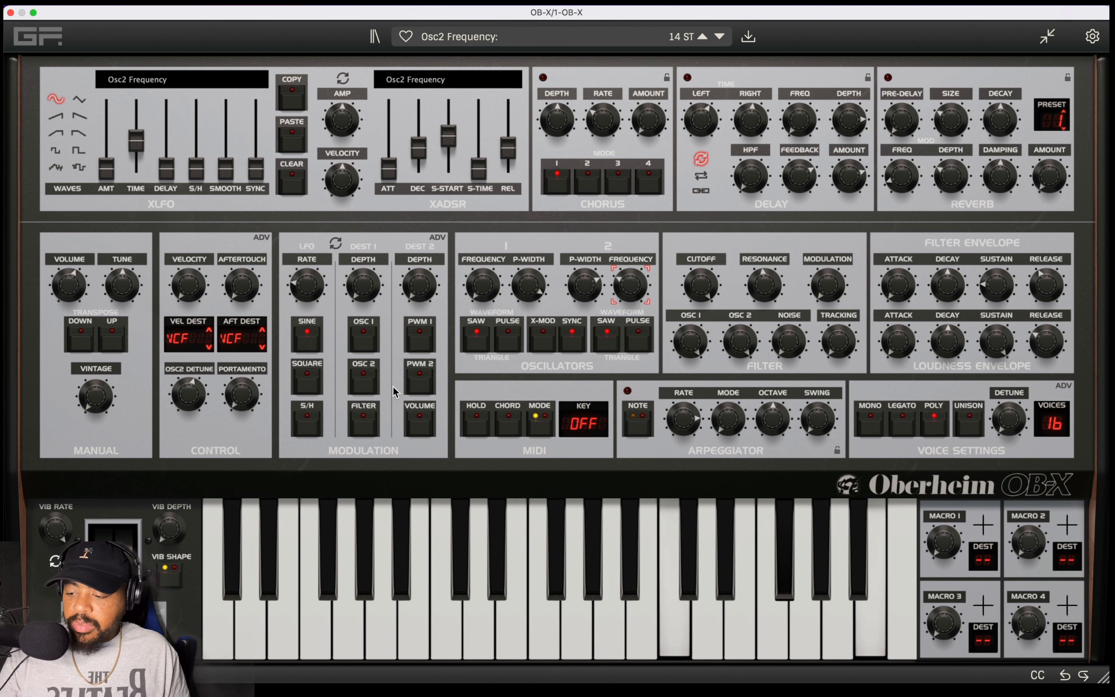
# Step: Route the LFO to oscillator 2's frequency and raise the first destination's modulation depth to 100%
pyautogui.click(356, 384)
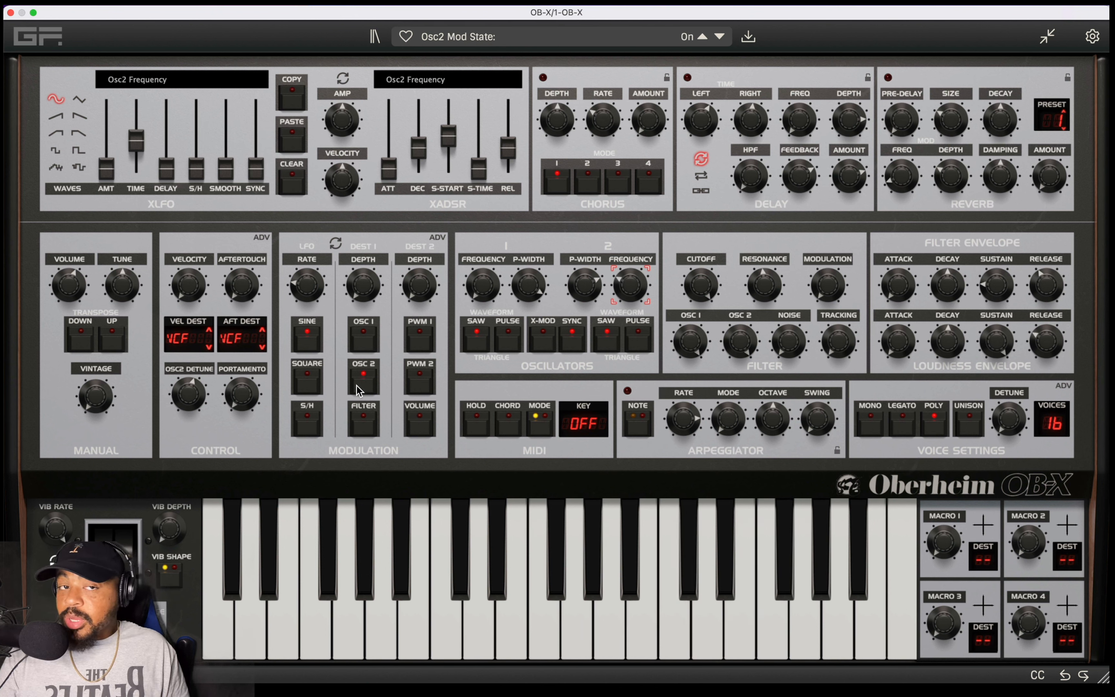
pyautogui.click(359, 388)
pyautogui.click(358, 387)
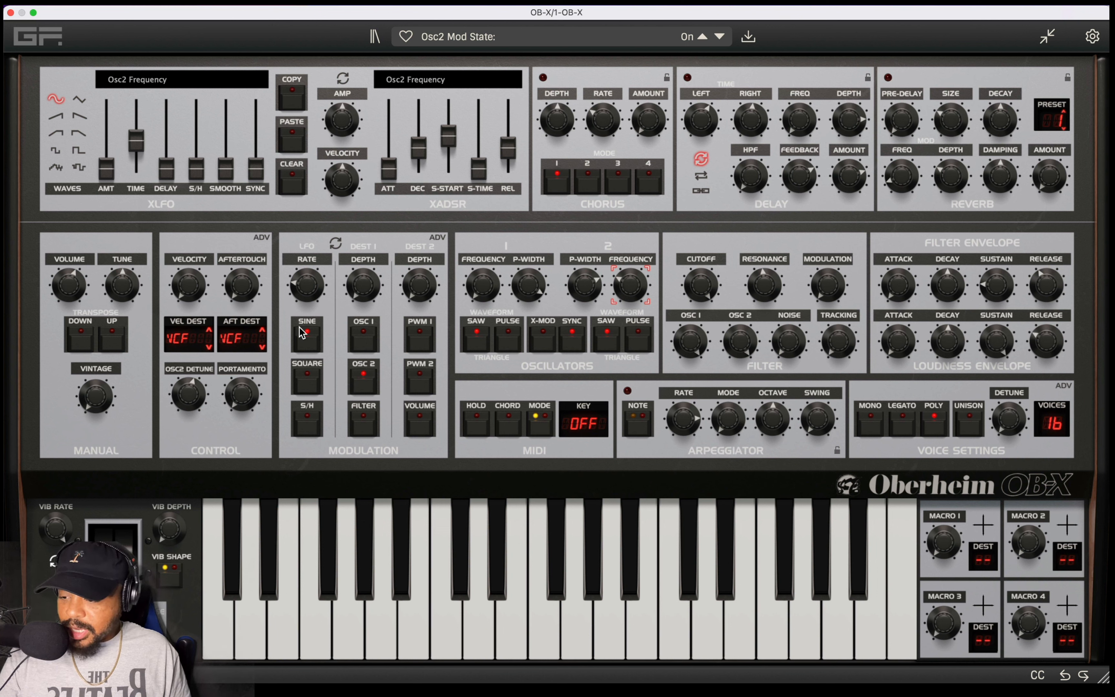
pyautogui.click(418, 289)
pyautogui.moveTo(418, 259); pyautogui.dragTo(420, 249)
pyautogui.click(363, 253)
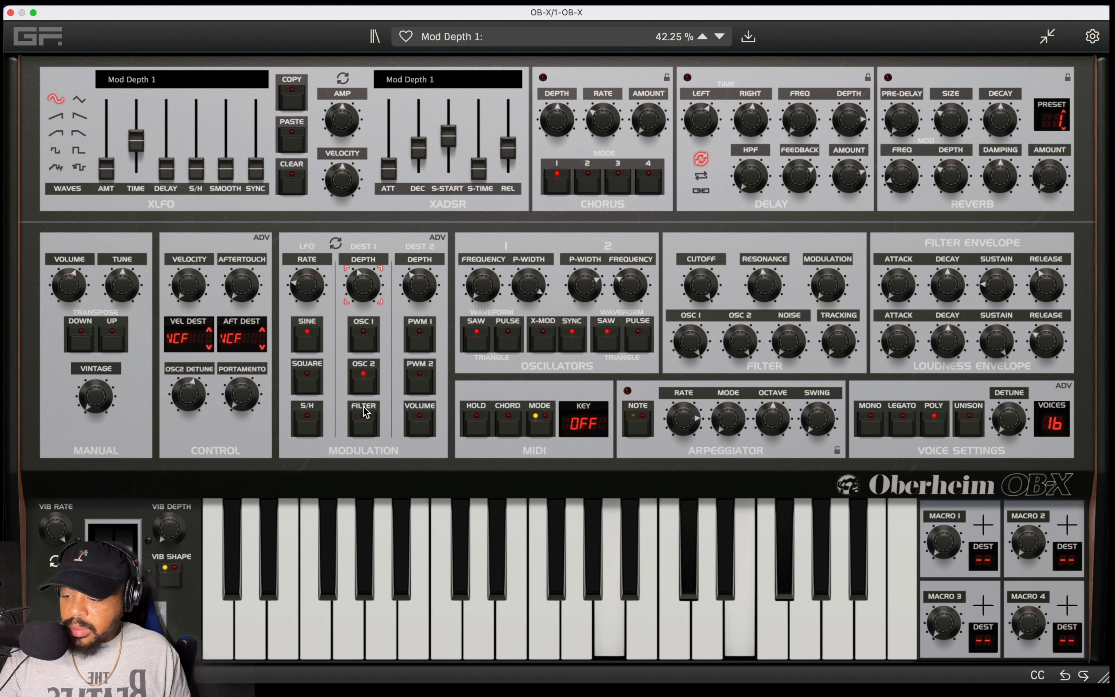
pyautogui.moveTo(370, 289); pyautogui.dragTo(363, 191)
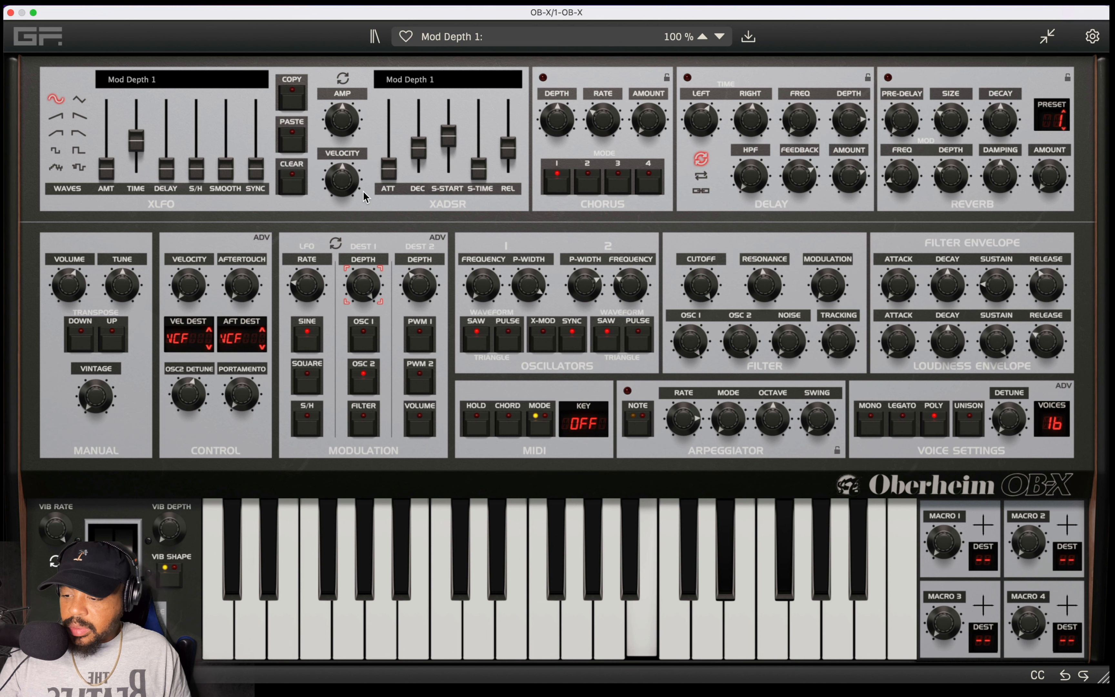
# Step: Speed up the LFO rate to about 2.58 Hz, and set the filter to 0% resonance with a 5000 Hz cutoff
pyautogui.click(412, 282)
pyautogui.moveTo(310, 300); pyautogui.dragTo(310, 253)
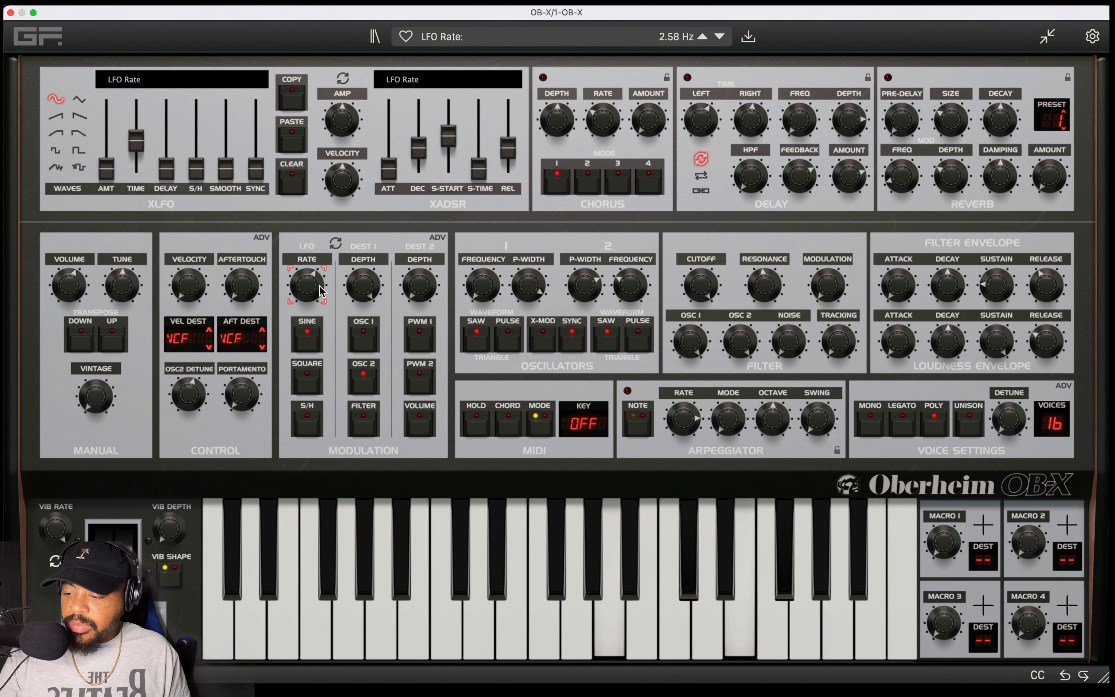
pyautogui.moveTo(363, 287); pyautogui.dragTo(305, 318)
pyautogui.click(305, 325)
pyautogui.click(739, 287)
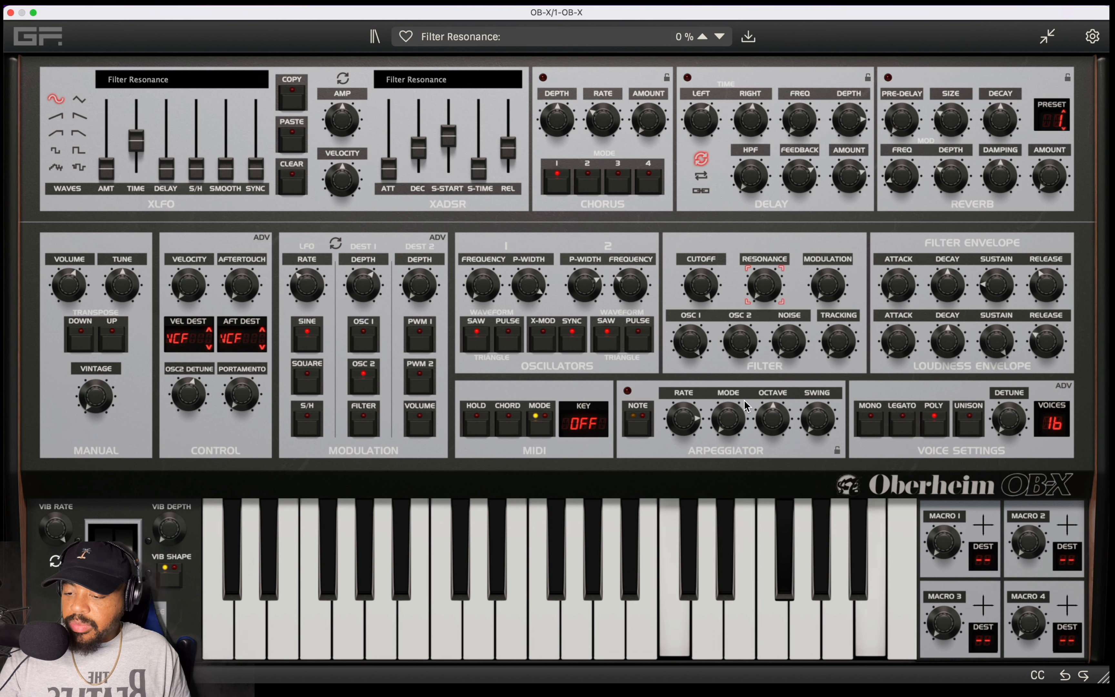
pyautogui.click(702, 296)
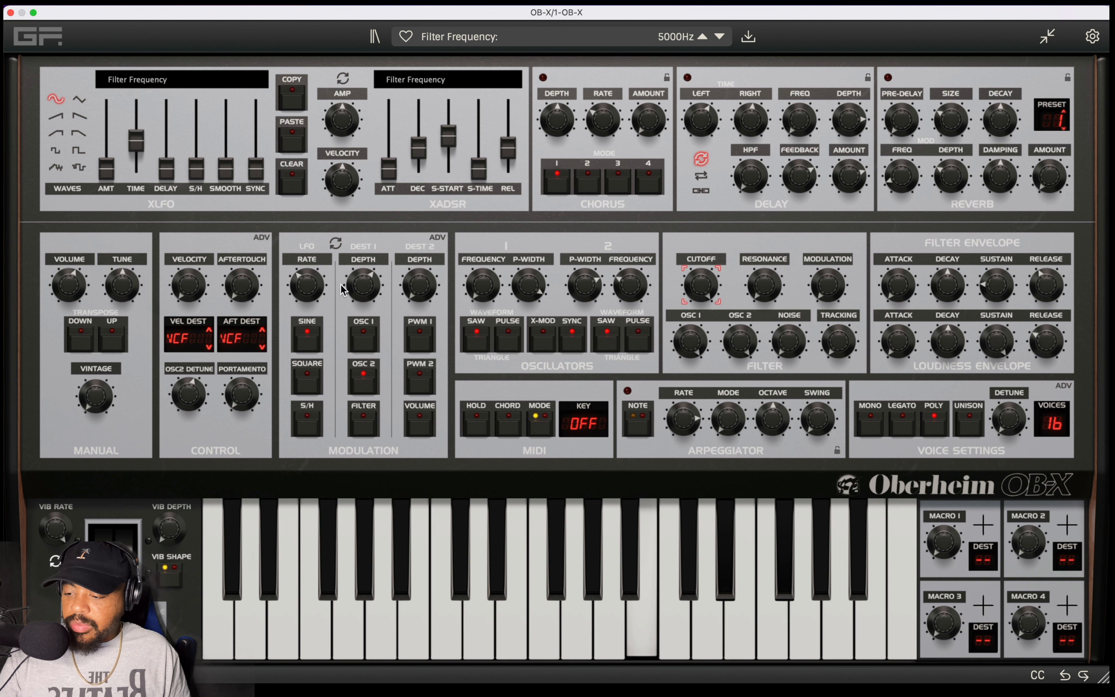
# Step: Slow the LFO rate to about 0.2 Hz with the first modulation depth at 100%, and raise the rate again
pyautogui.moveTo(312, 293); pyautogui.dragTo(314, 299)
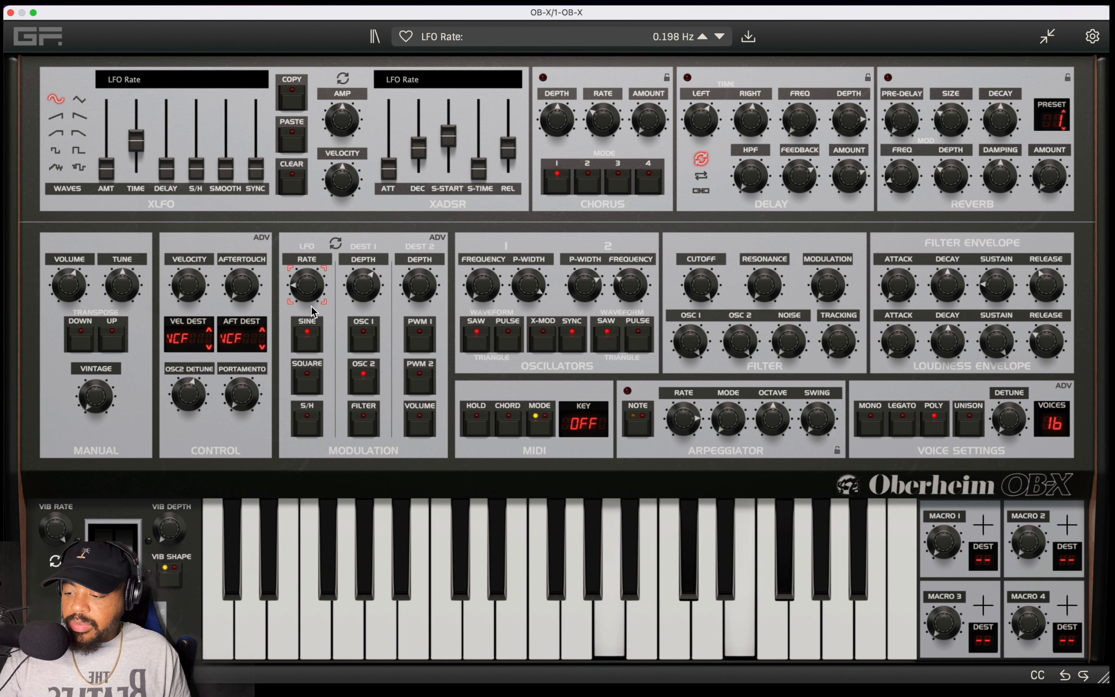
pyautogui.click(364, 288)
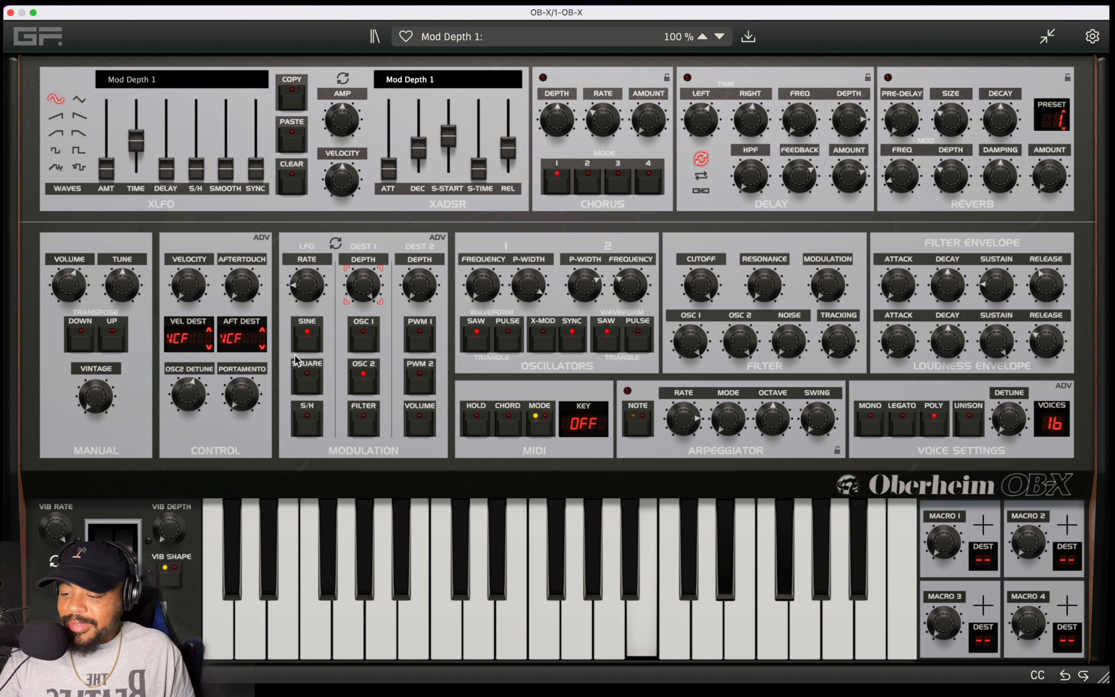
pyautogui.click(315, 297)
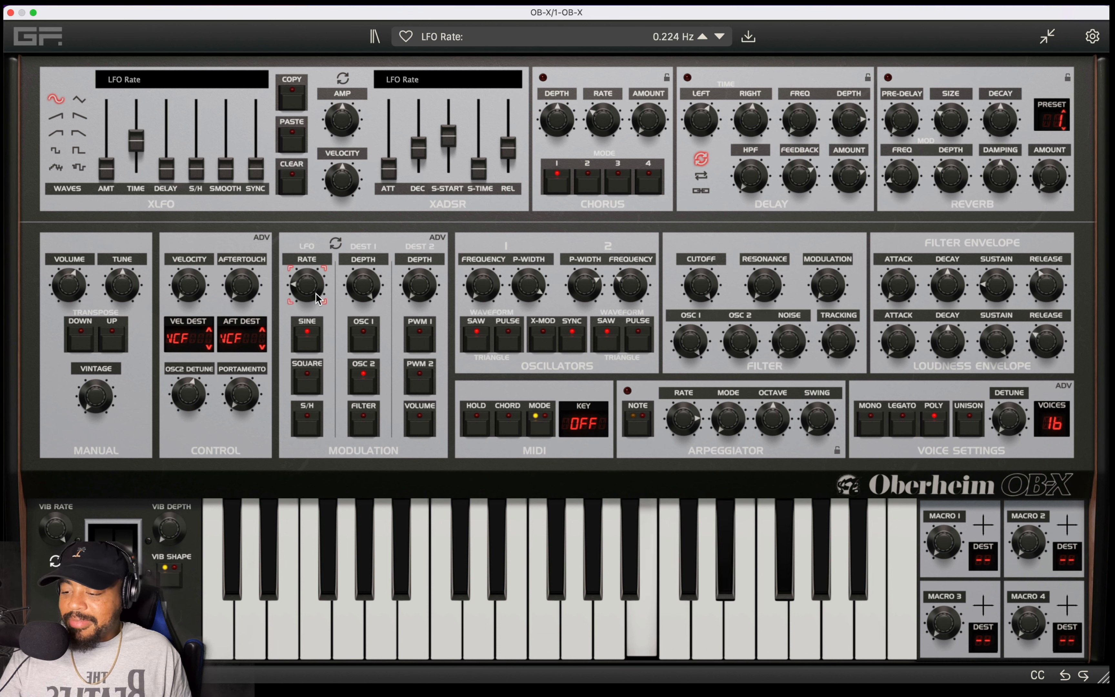
pyautogui.moveTo(316, 295); pyautogui.dragTo(337, 281)
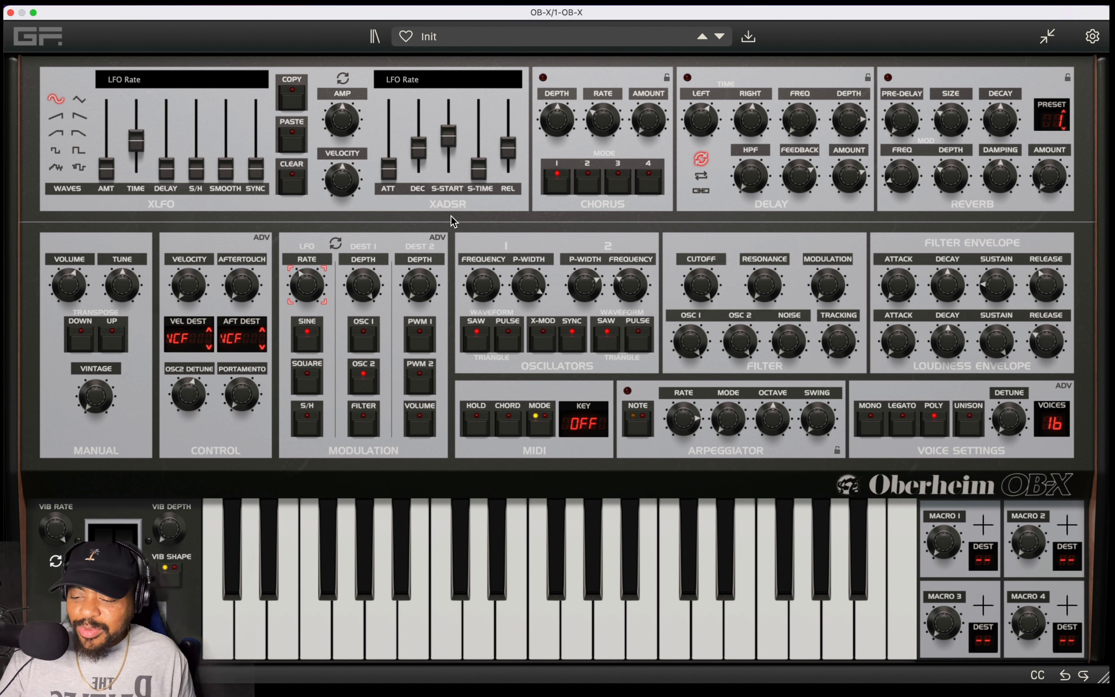
# Step: Switch both oscillators from saw to pulse waveforms only
pyautogui.click(476, 337)
pyautogui.click(508, 337)
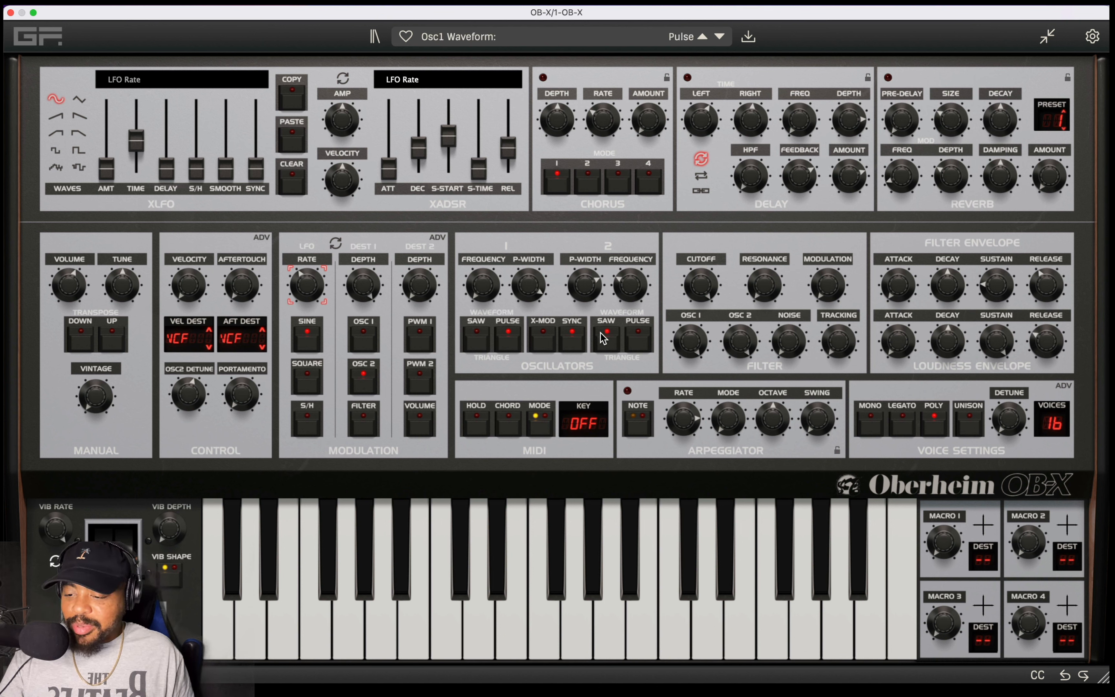
pyautogui.click(605, 336)
pyautogui.click(638, 337)
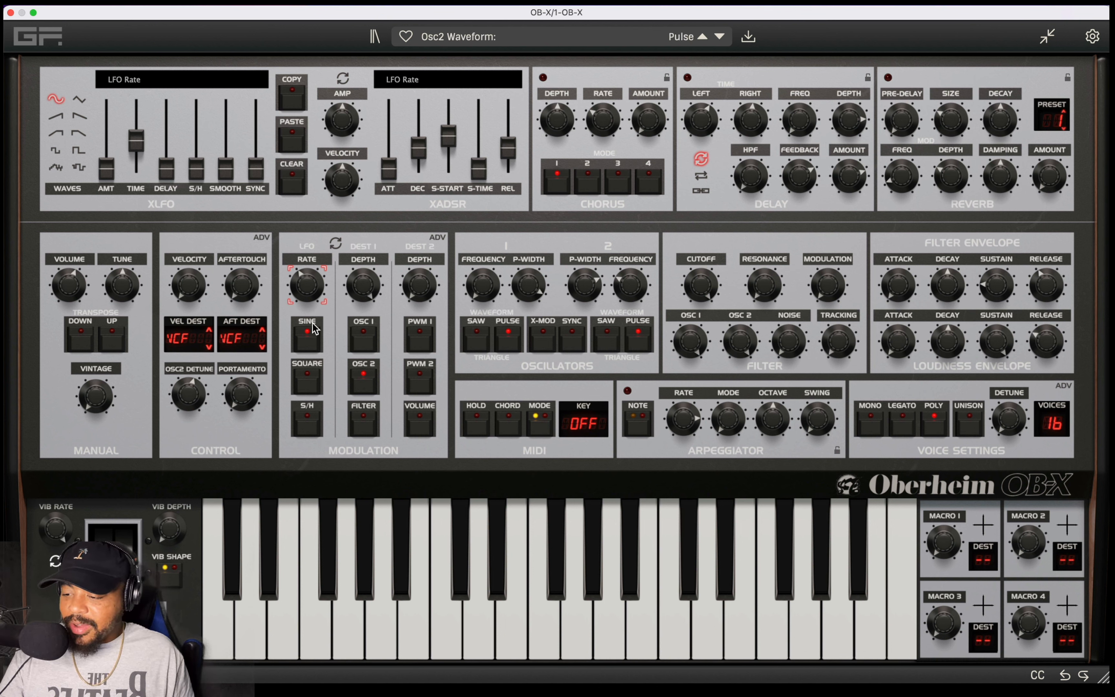
# Step: Move the LFO modulation from oscillator 2's pitch to PWM 1 and PWM 2, with the second depth at about 62%
pyautogui.click(363, 379)
pyautogui.click(426, 343)
pyautogui.click(423, 374)
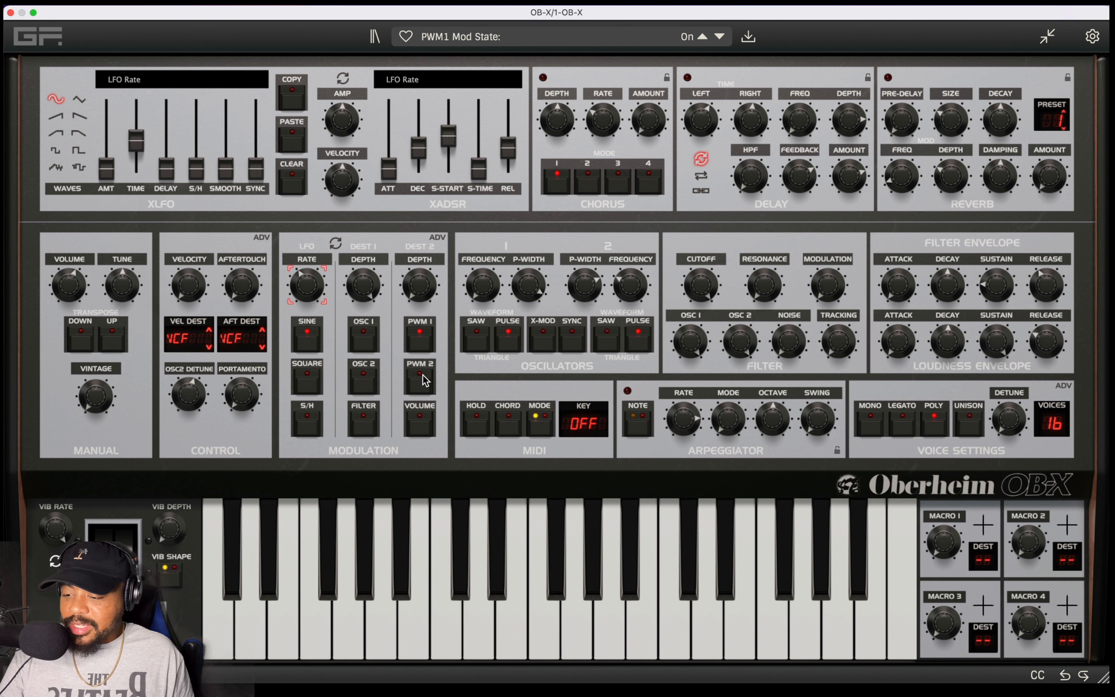
pyautogui.moveTo(420, 284); pyautogui.dragTo(423, 226)
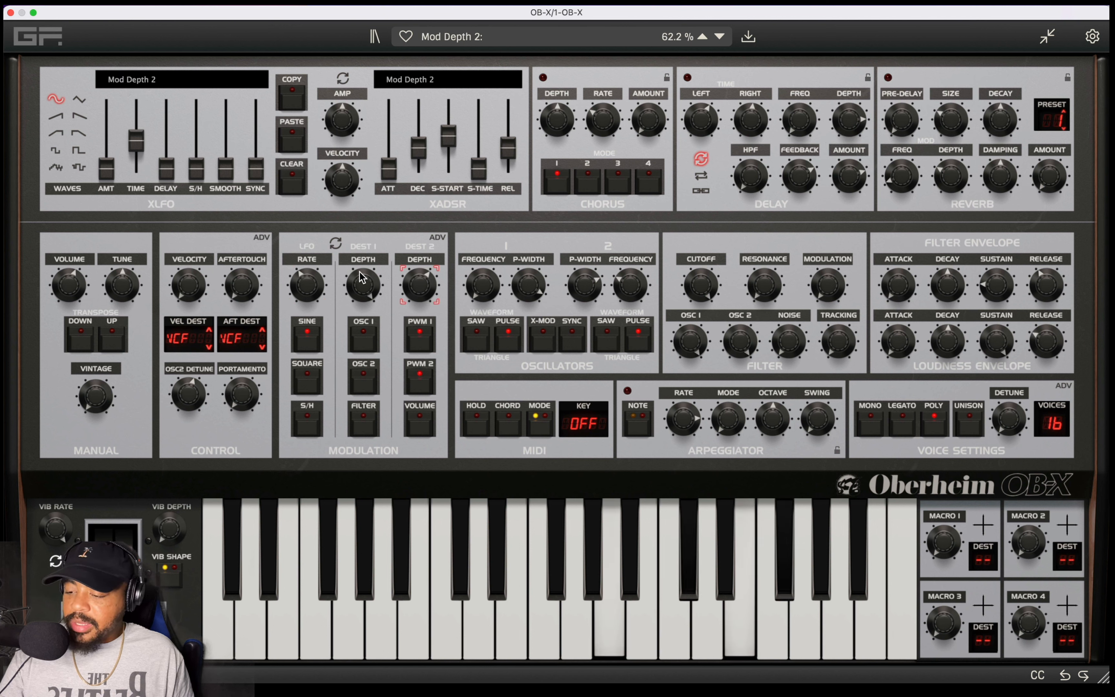
# Step: Slow the LFO rate to about 0.22 Hz and reduce the first destination's modulation depth to 0%
pyautogui.moveTo(307, 285); pyautogui.dragTo(314, 308)
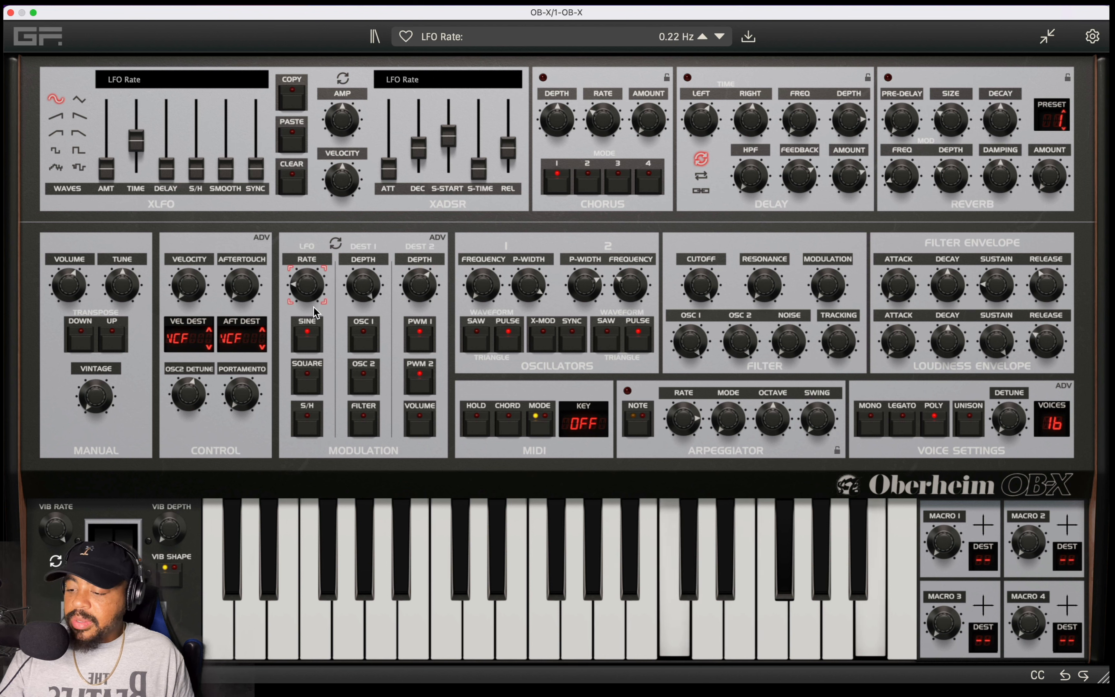
pyautogui.moveTo(362, 284); pyautogui.dragTo(327, 591)
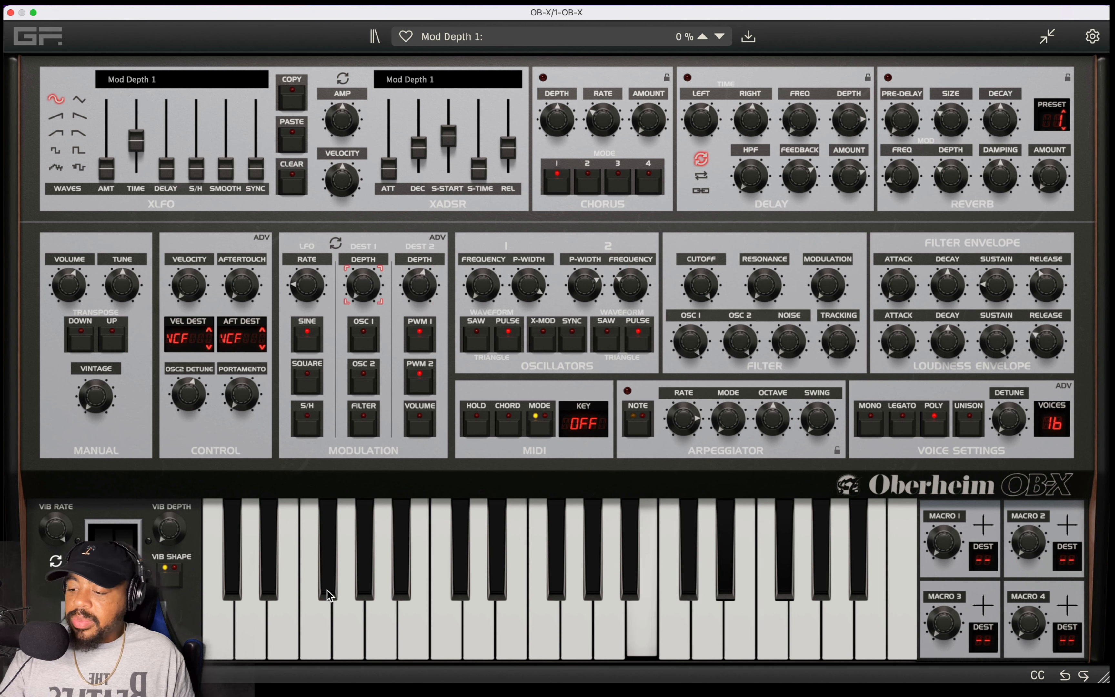
pyautogui.moveTo(426, 295); pyautogui.dragTo(425, 301)
# Step: Lower oscillator 2's frequency, and set the pulse widths to about 74% on oscillator 1 and 50% on oscillator 2
pyautogui.moveTo(517, 303); pyautogui.dragTo(519, 318)
pyautogui.moveTo(623, 280); pyautogui.dragTo(621, 318)
pyautogui.moveTo(523, 282)
pyautogui.mouseDown()
pyautogui.moveTo(585, 295)
pyautogui.moveTo(584, 307)
pyautogui.moveTo(534, 302)
pyautogui.mouseUp()
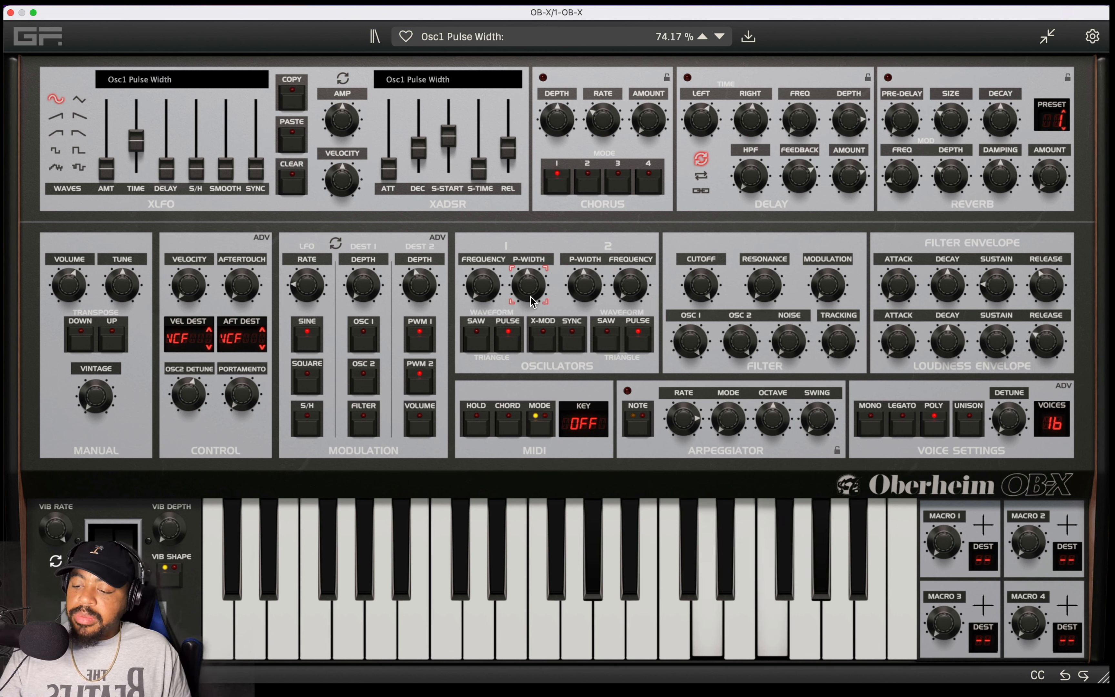
pyautogui.doubleClick(584, 286)
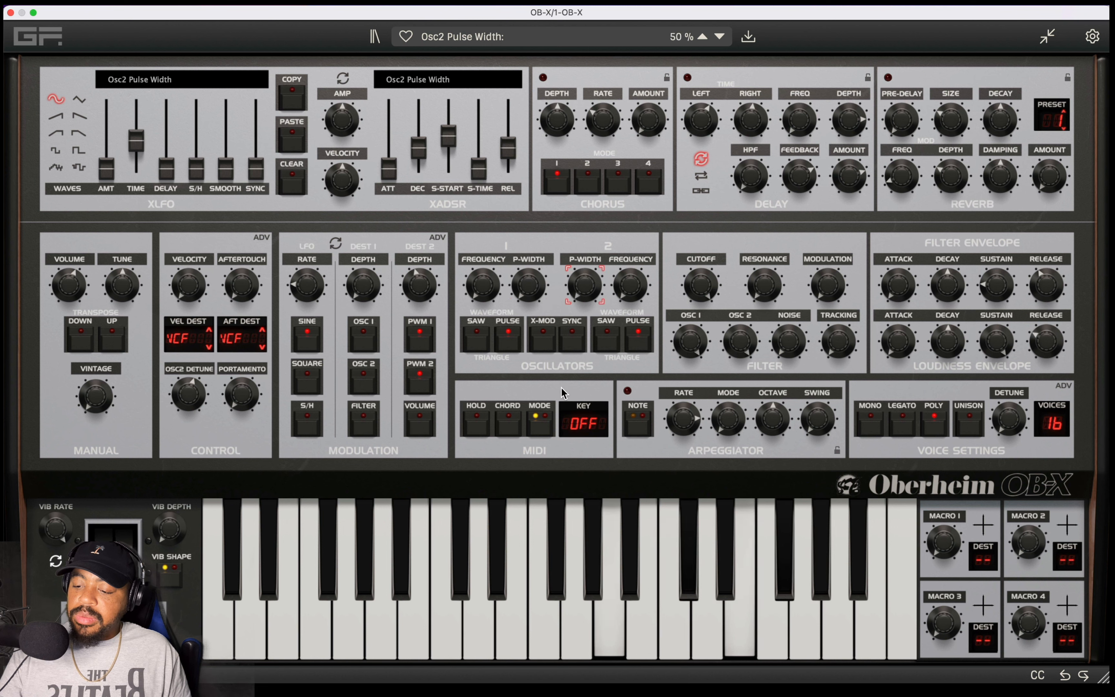
# Step: Raise the pulse-width modulation depth to about 92%, readjust it, and set the LFO rate to about 0.2 Hz
pyautogui.moveTo(419, 287); pyautogui.dragTo(423, 236)
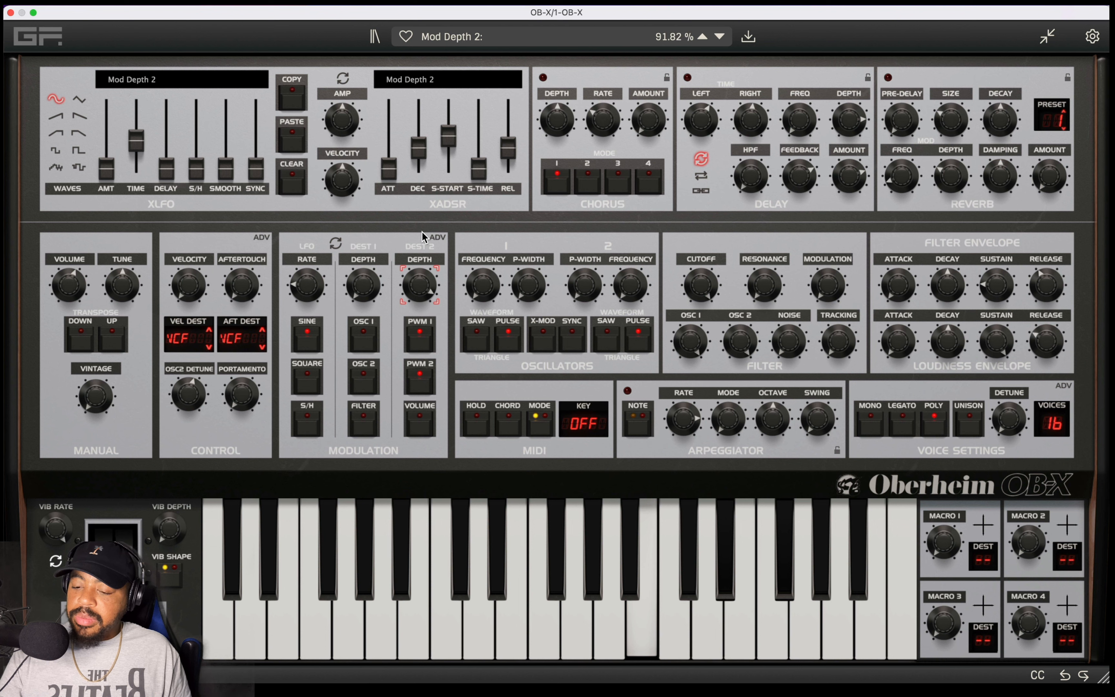
pyautogui.moveTo(446, 277); pyautogui.dragTo(424, 216)
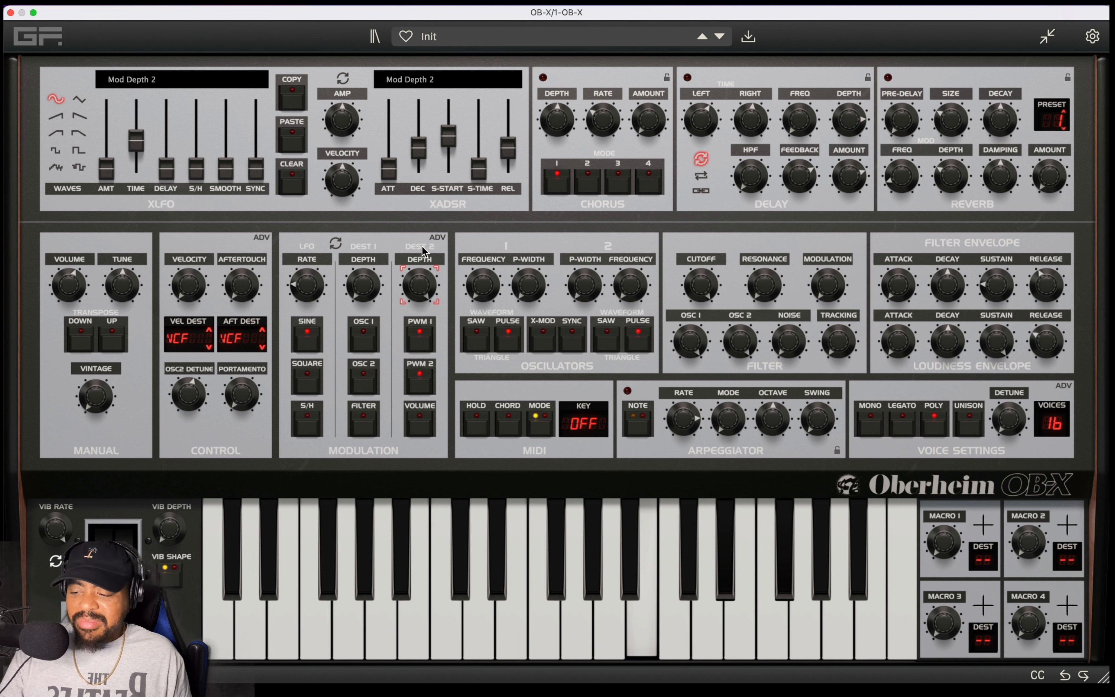
pyautogui.moveTo(436, 281); pyautogui.dragTo(417, 299)
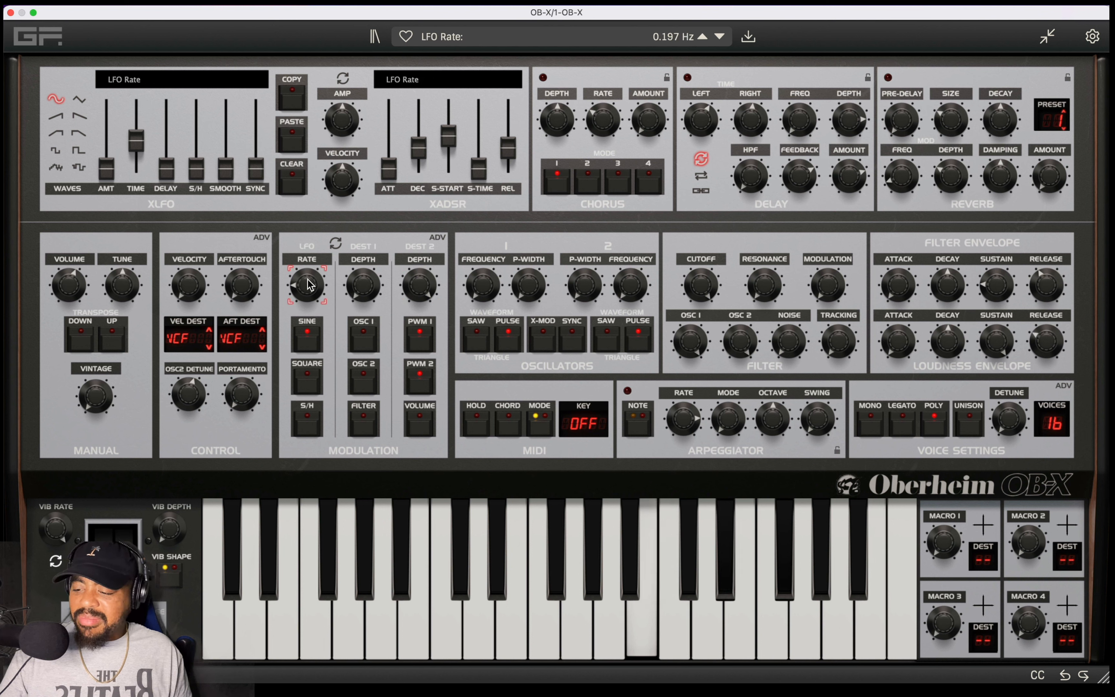
# Step: Slow the LFO rate to about 0.17 Hz and set the second destination's modulation depth to about 98%
pyautogui.moveTo(309, 284); pyautogui.dragTo(311, 286)
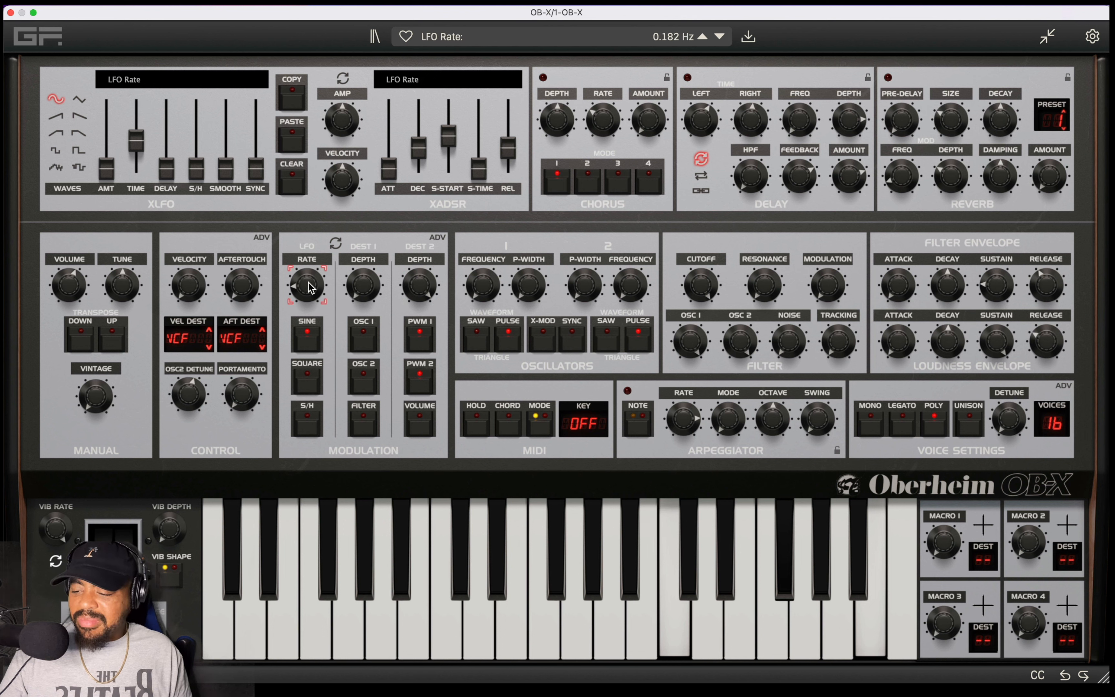
pyautogui.scroll(-1, 308, 283)
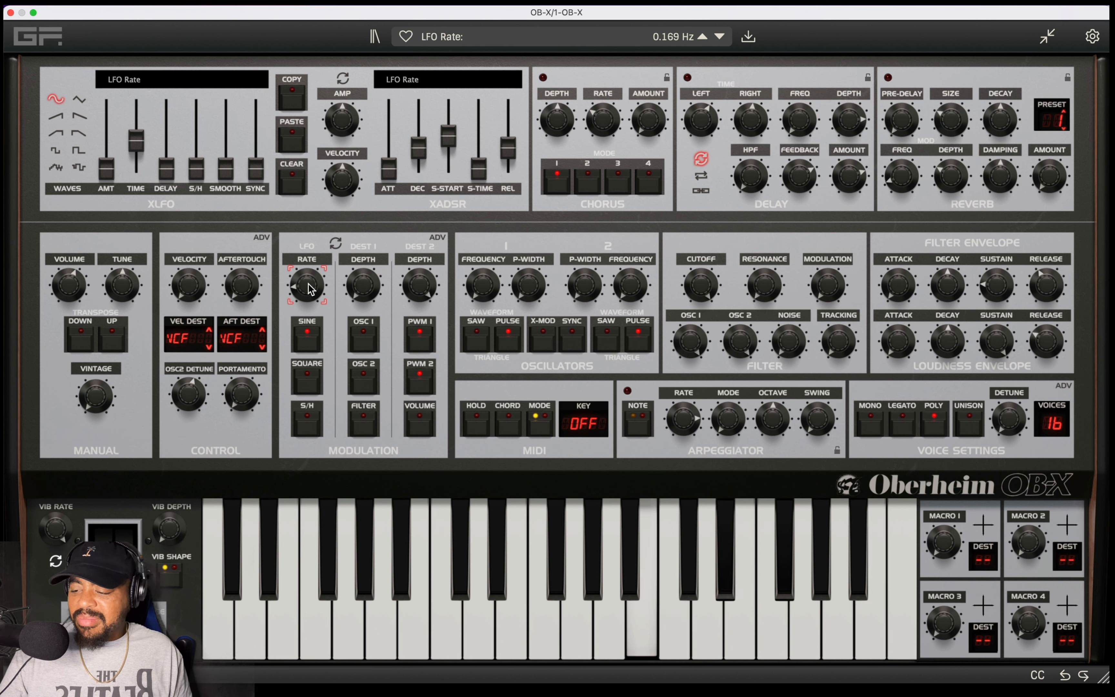
pyautogui.click(419, 283)
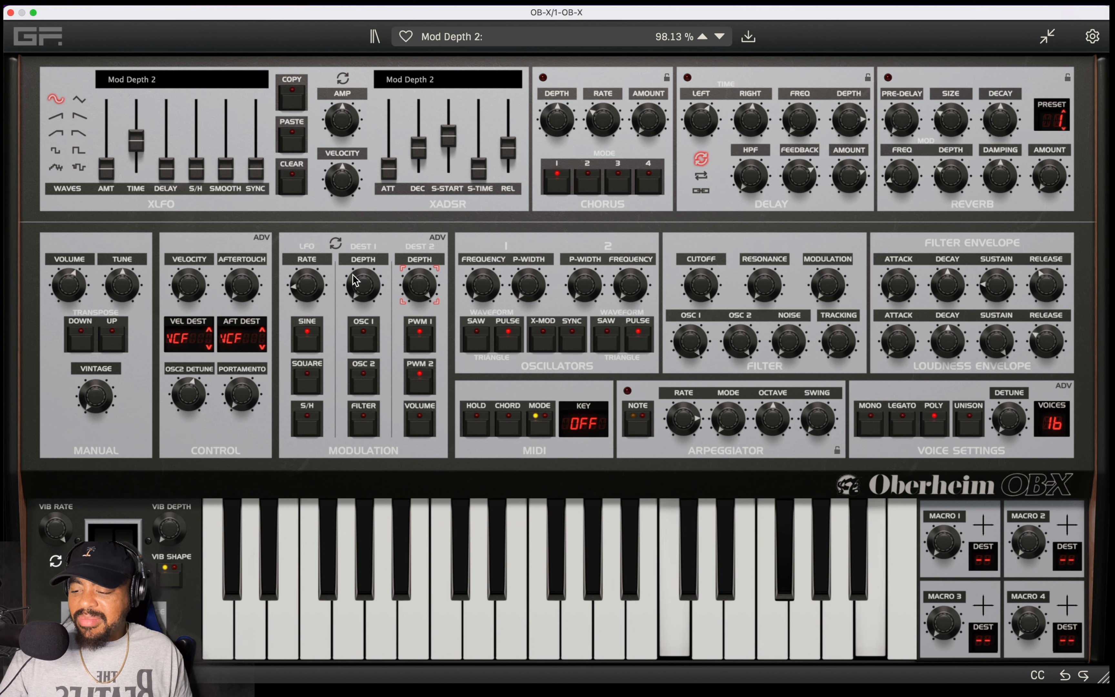
pyautogui.scroll(-1, 412, 285)
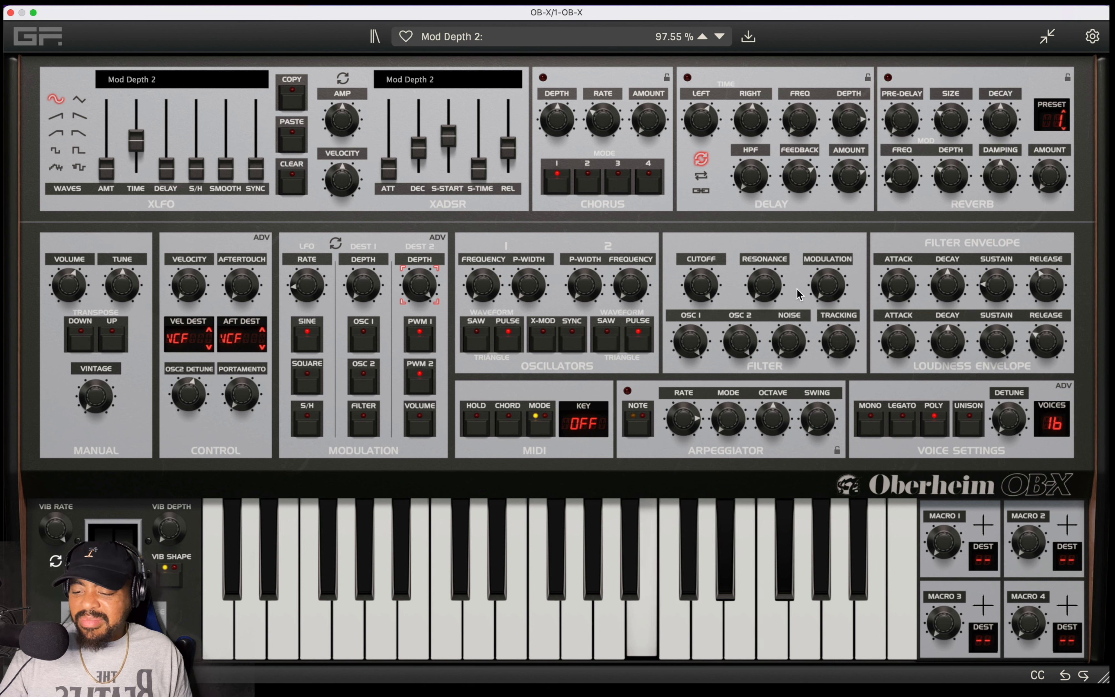
# Step: Set the filter resonance to about 56%, the cutoff to about 840 Hz and the filter envelope amount to about 70%
pyautogui.moveTo(775, 289); pyautogui.dragTo(780, 228)
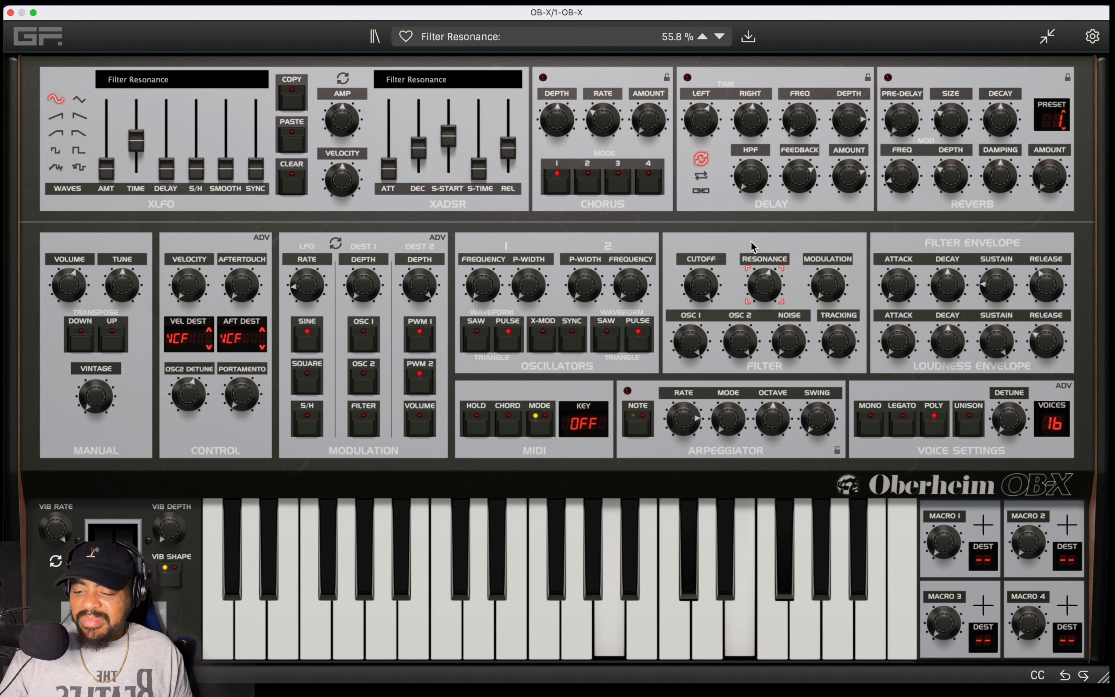
pyautogui.moveTo(704, 284); pyautogui.dragTo(698, 313)
pyautogui.moveTo(763, 300); pyautogui.dragTo(712, 295)
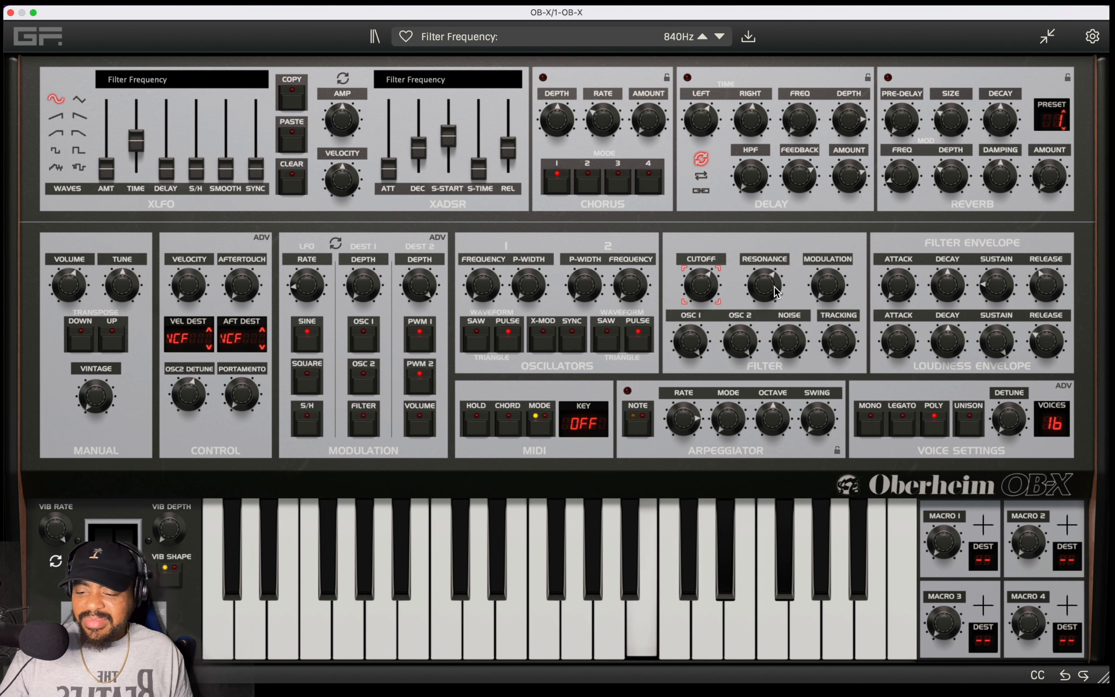
pyautogui.moveTo(832, 284); pyautogui.dragTo(870, 222)
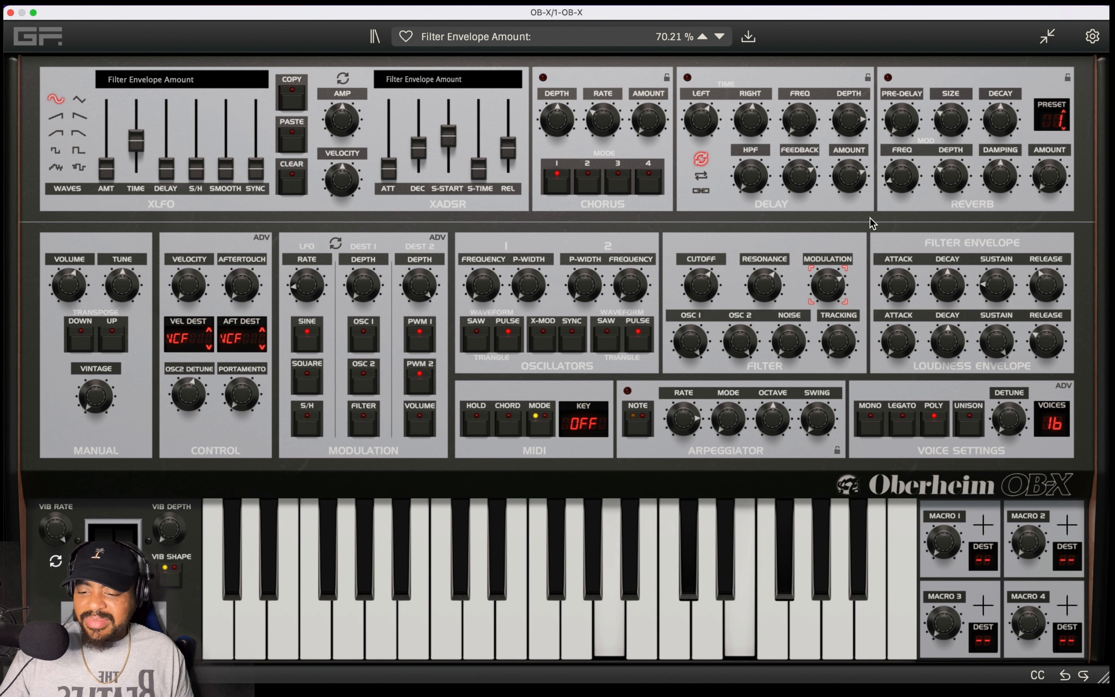
# Step: Bring the filter sustain down to -INF dB, lengthen both envelope decays, adjust the loudness release, and set the loudness attack to 0 ms
pyautogui.moveTo(960, 291); pyautogui.dragTo(985, 296)
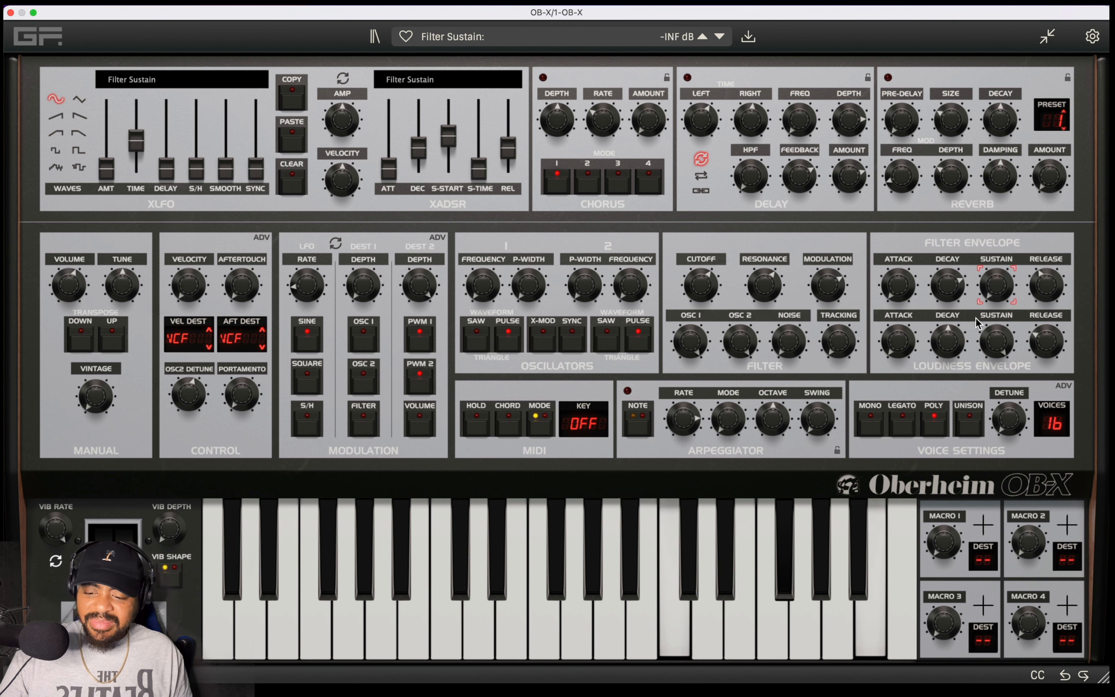
pyautogui.moveTo(958, 341); pyautogui.dragTo(998, 374)
pyautogui.click(1010, 352)
pyautogui.click(1049, 344)
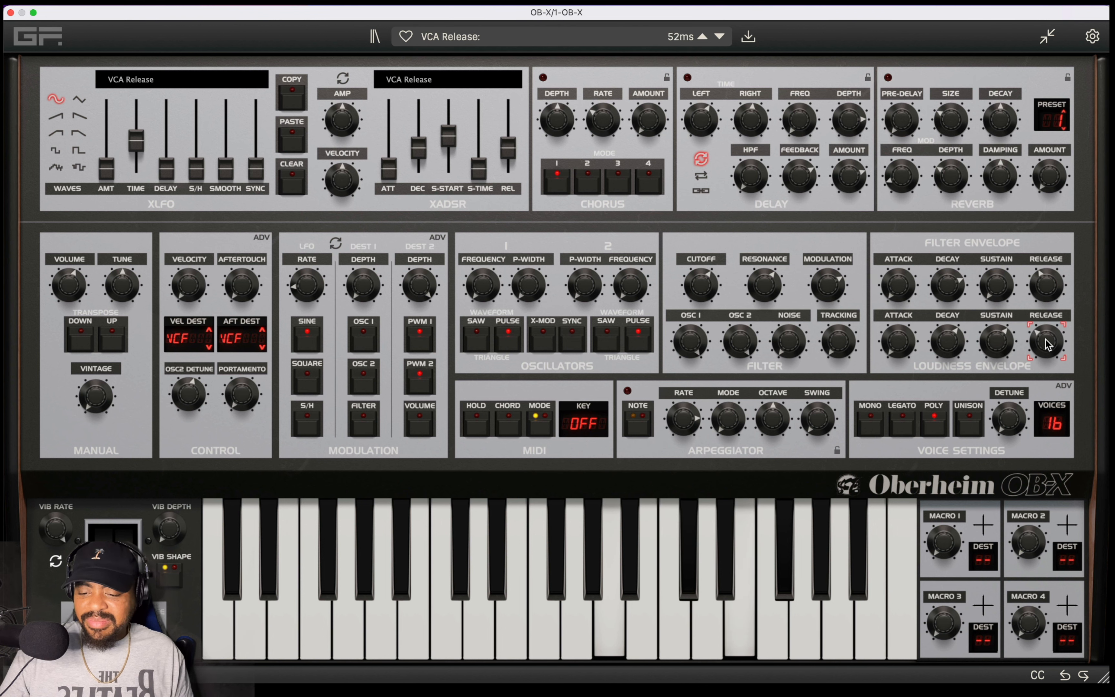
pyautogui.moveTo(1047, 343); pyautogui.dragTo(955, 314)
pyautogui.click(895, 290)
pyautogui.moveTo(903, 348); pyautogui.dragTo(904, 384)
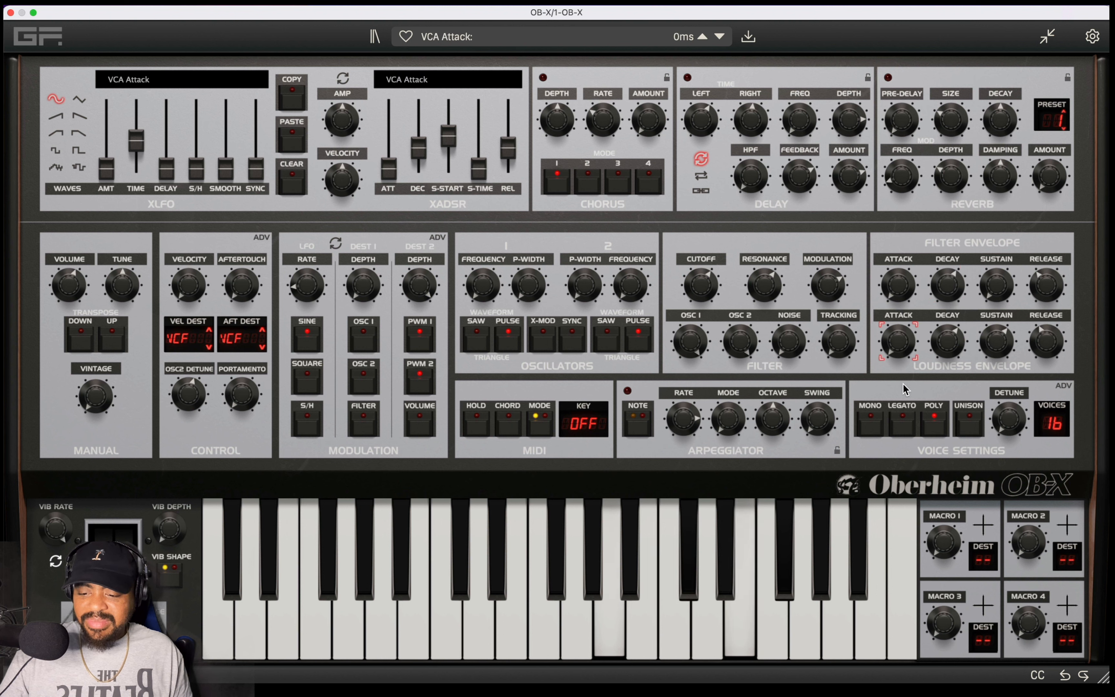
# Step: Lower the cutoff, set the filter envelope amount to about 67%, and lengthen the filter decay to about 6481 ms
pyautogui.moveTo(950, 286)
pyautogui.mouseDown()
pyautogui.moveTo(952, 251)
pyautogui.moveTo(948, 277)
pyautogui.mouseUp()
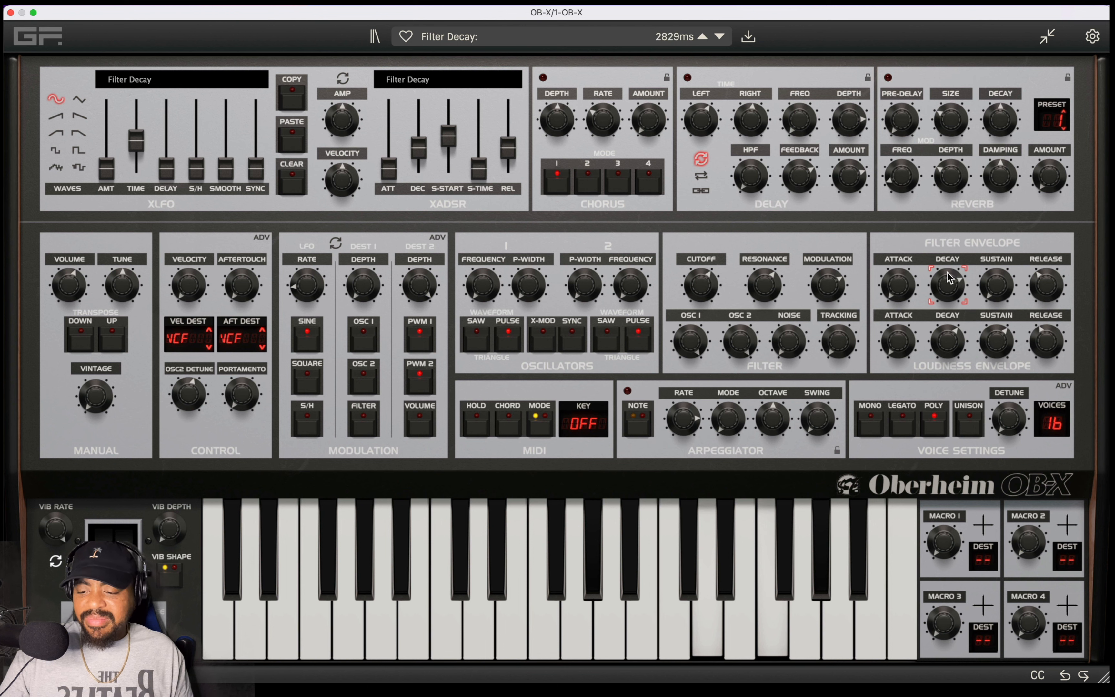
pyautogui.moveTo(827, 293); pyautogui.dragTo(827, 324)
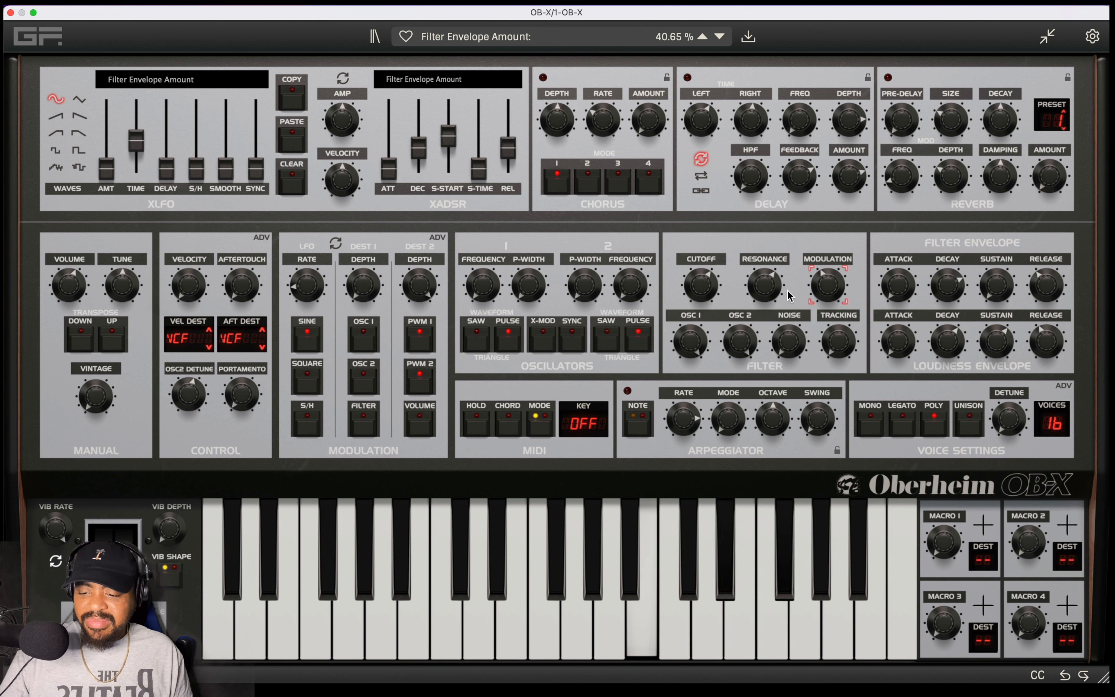
pyautogui.moveTo(710, 302); pyautogui.dragTo(706, 326)
pyautogui.moveTo(823, 288); pyautogui.dragTo(823, 262)
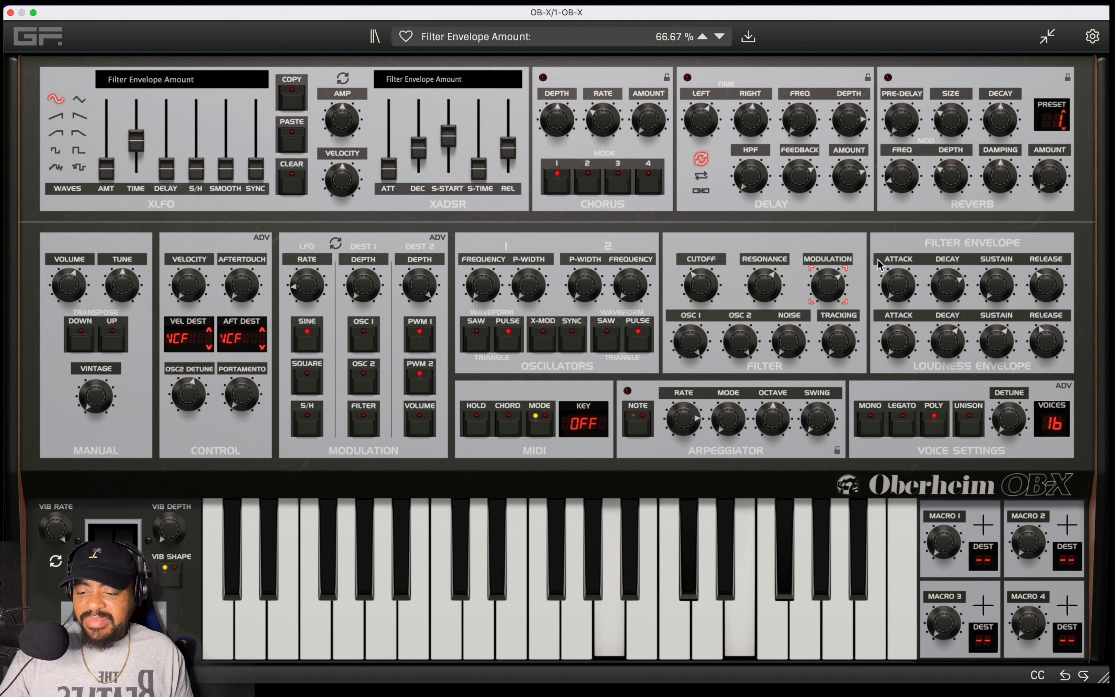
pyautogui.moveTo(947, 286); pyautogui.dragTo(938, 284)
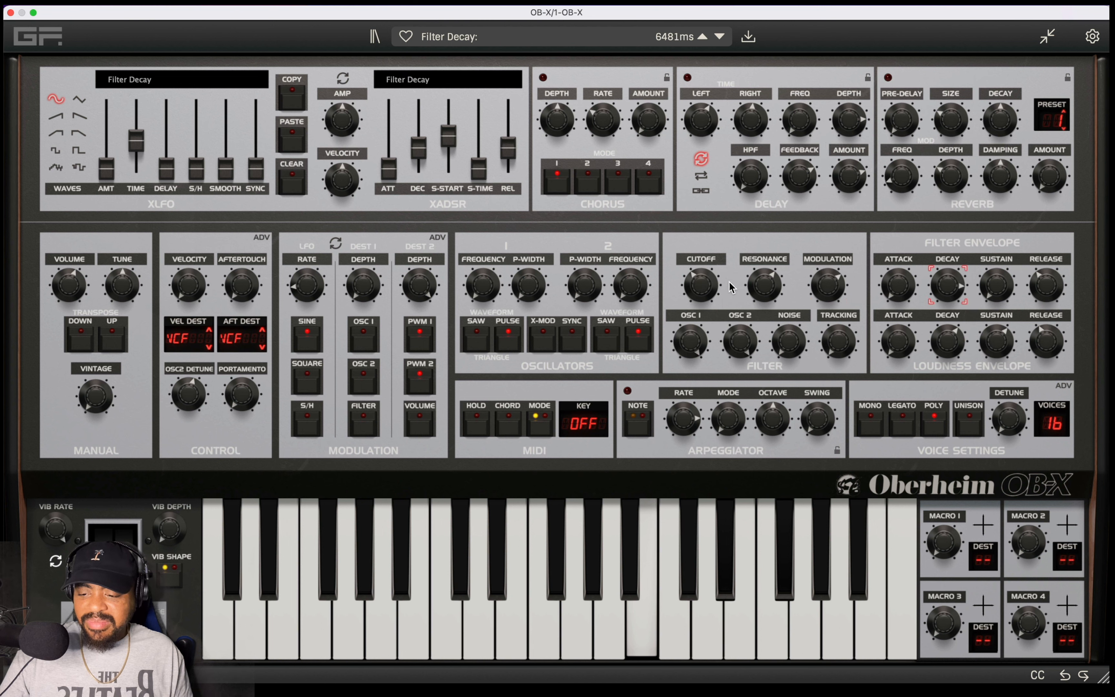
# Step: Lower the cutoff to about 35 Hz, readjust the resonance, and set the filter envelope amount to about 55%
pyautogui.moveTo(712, 297); pyautogui.dragTo(700, 342)
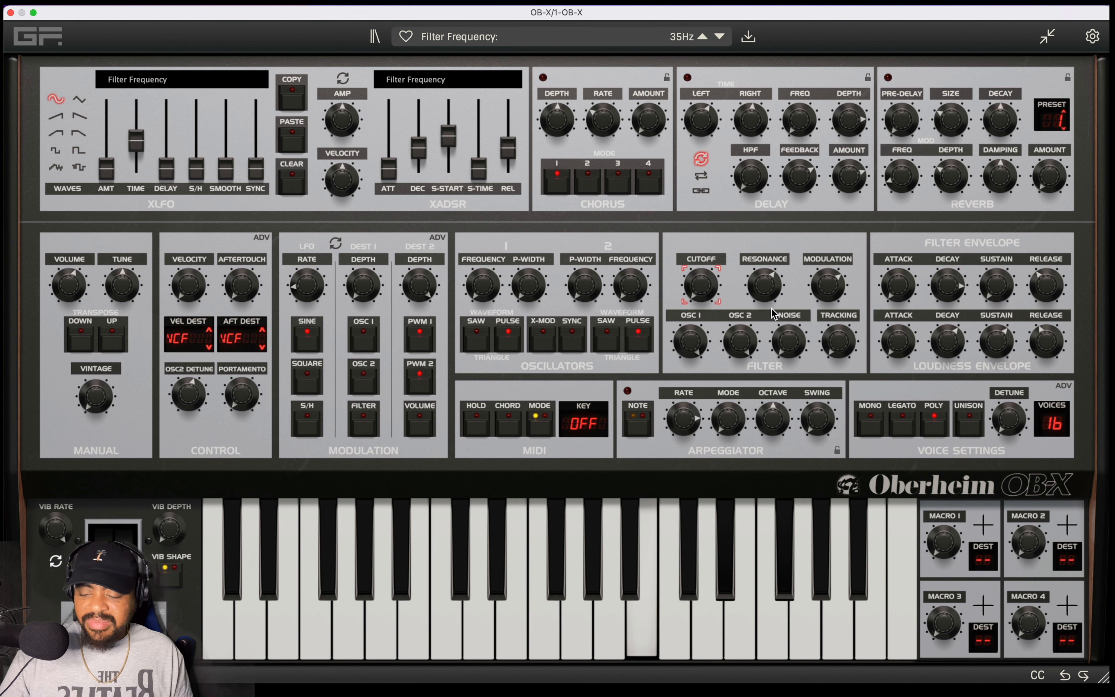
pyautogui.moveTo(779, 283); pyautogui.dragTo(838, 331)
pyautogui.moveTo(838, 278); pyautogui.dragTo(838, 254)
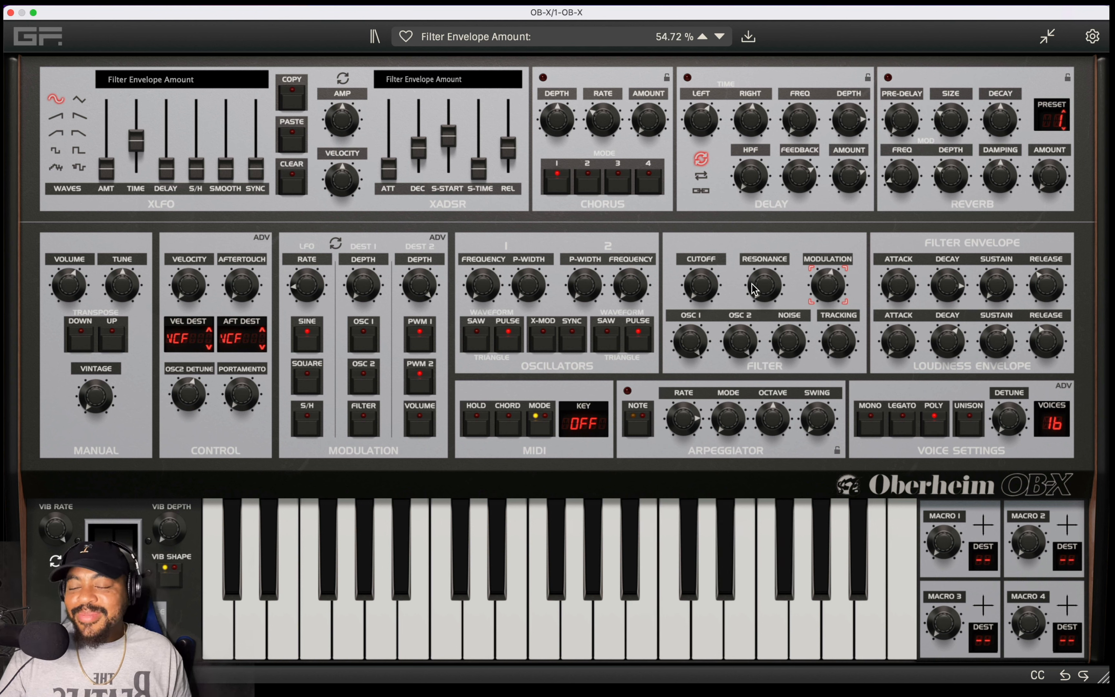
# Step: Lower the pulse-width modulation depth of the second LFO destination to about 82% and fine-tune it
pyautogui.moveTo(417, 300)
pyautogui.mouseDown()
pyautogui.moveTo(413, 325)
pyautogui.moveTo(407, 308)
pyautogui.mouseUp()
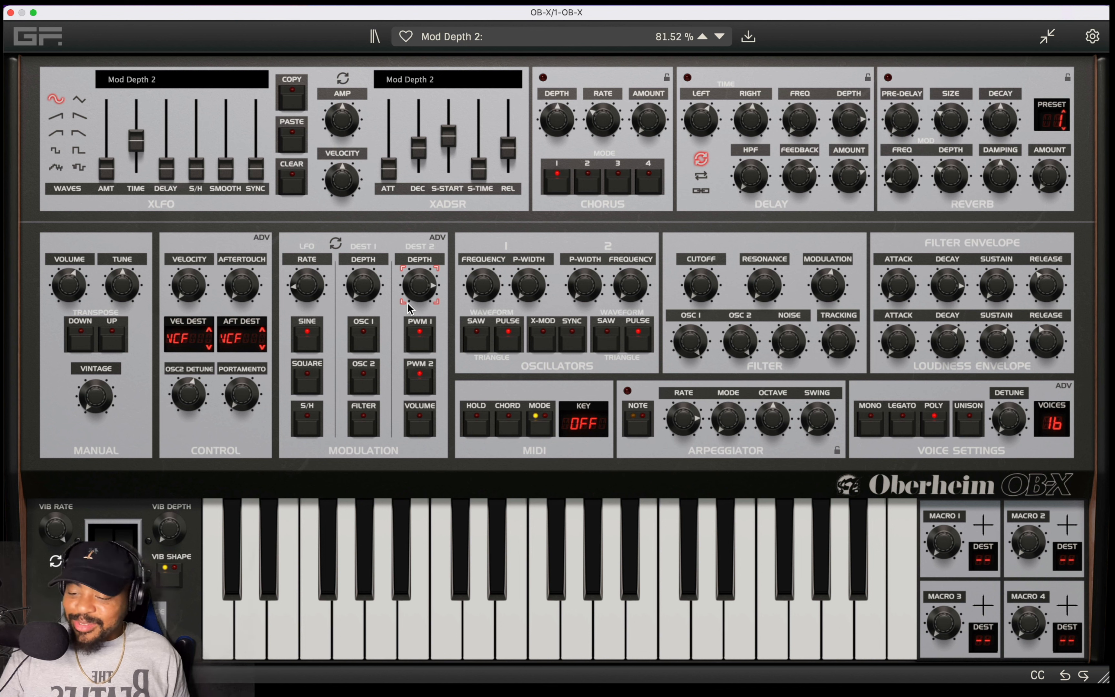
pyautogui.moveTo(419, 287); pyautogui.dragTo(413, 291)
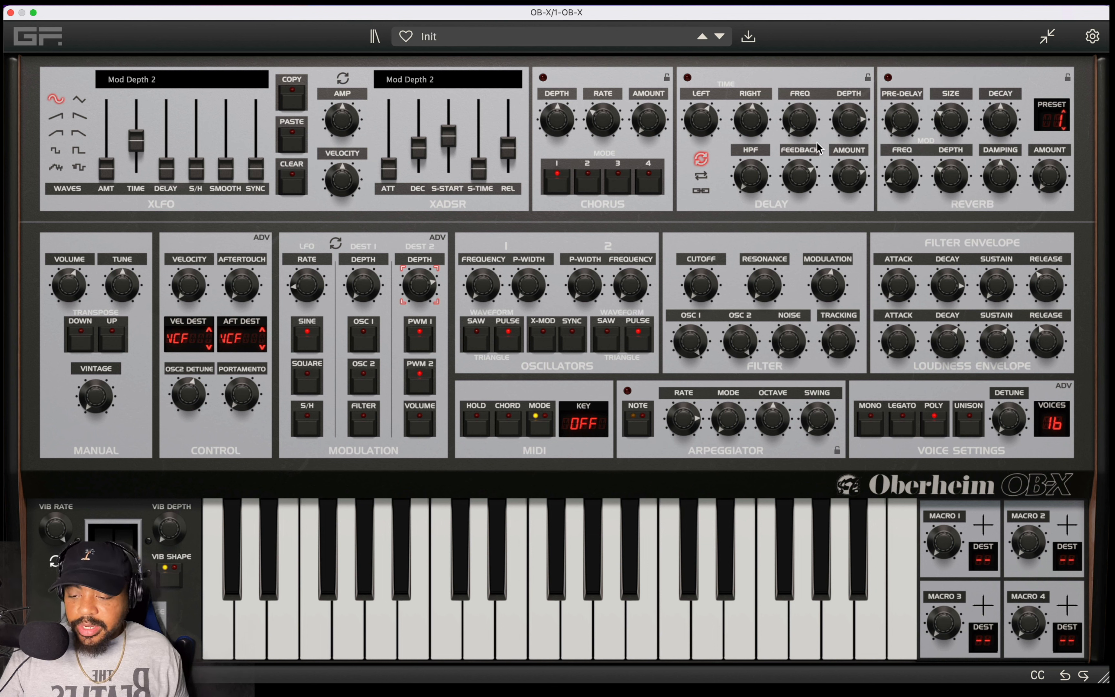
# Step: Switch on the chorus and set its depth to about 78% and its amount to about 82%
pyautogui.click(544, 78)
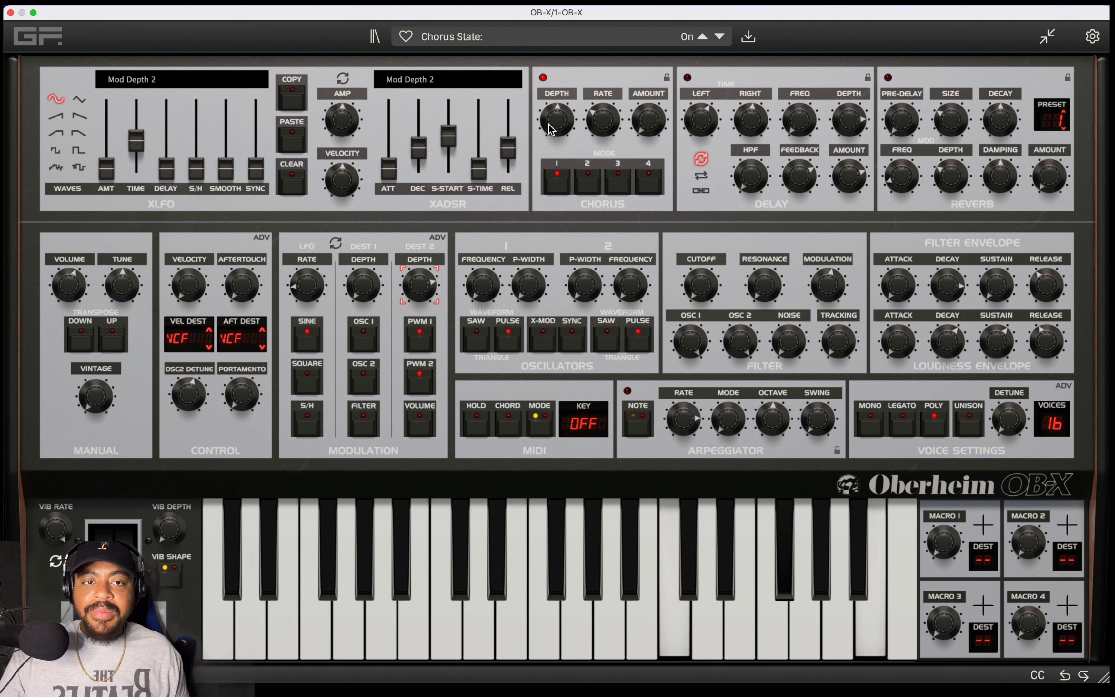
pyautogui.click(554, 127)
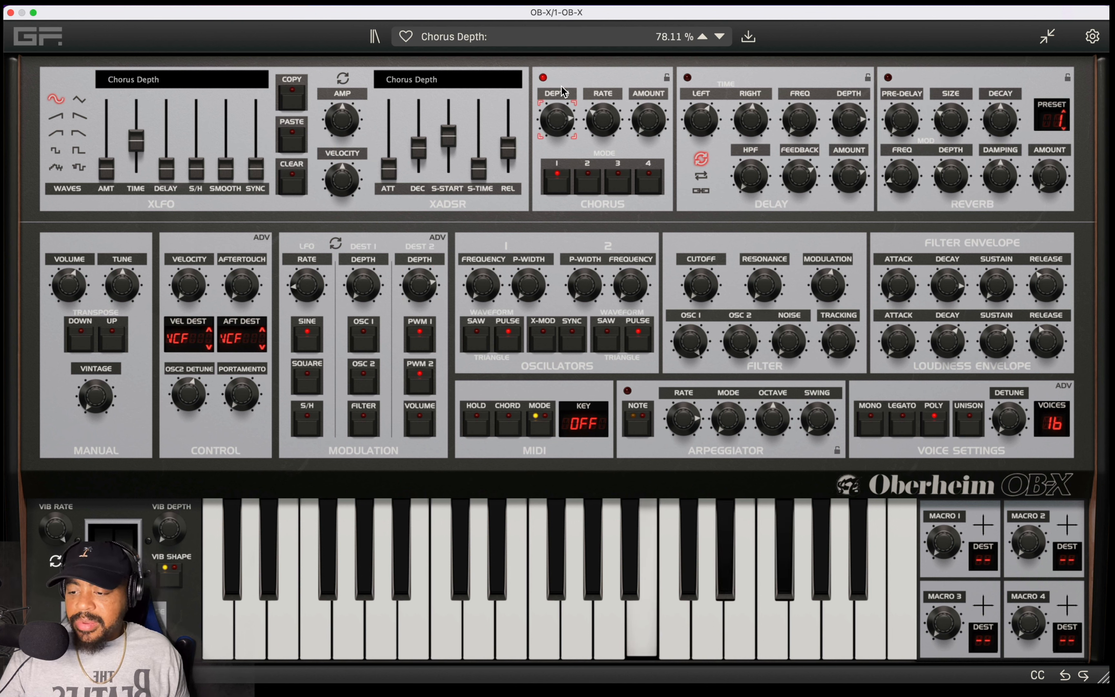
pyautogui.click(664, 127)
pyautogui.moveTo(657, 101); pyautogui.dragTo(662, 41)
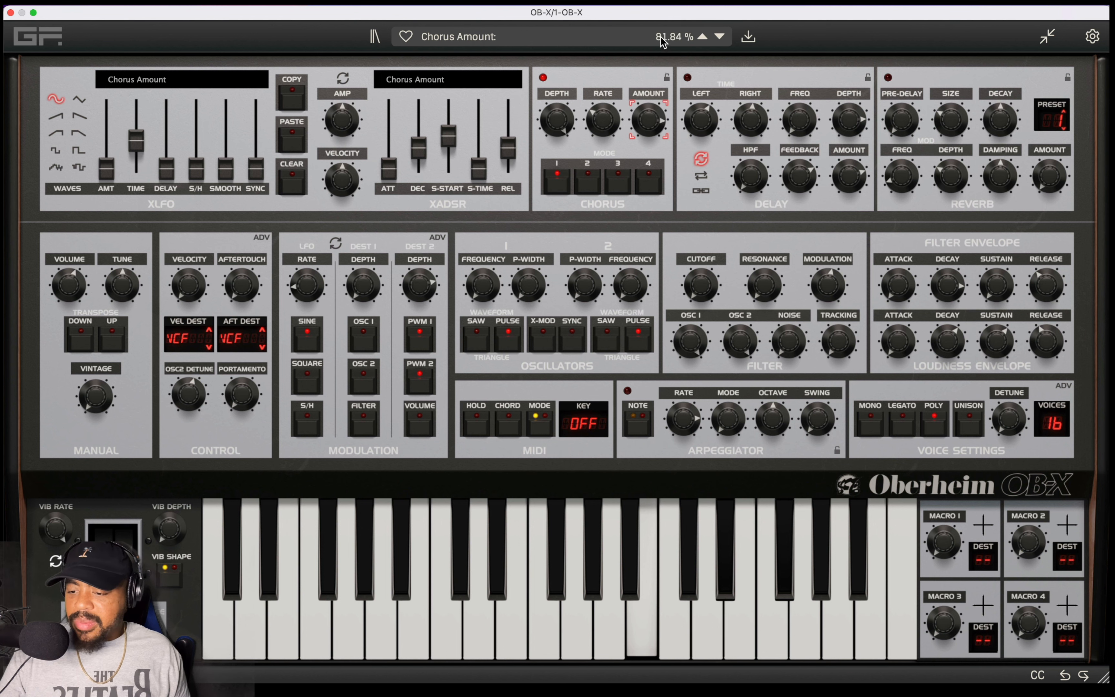
# Step: Raise the chorus amount and depth to 100% and set the chorus rate to about 1.24 Hz
pyautogui.moveTo(604, 122); pyautogui.dragTo(553, 138)
pyautogui.moveTo(648, 125); pyautogui.dragTo(650, 75)
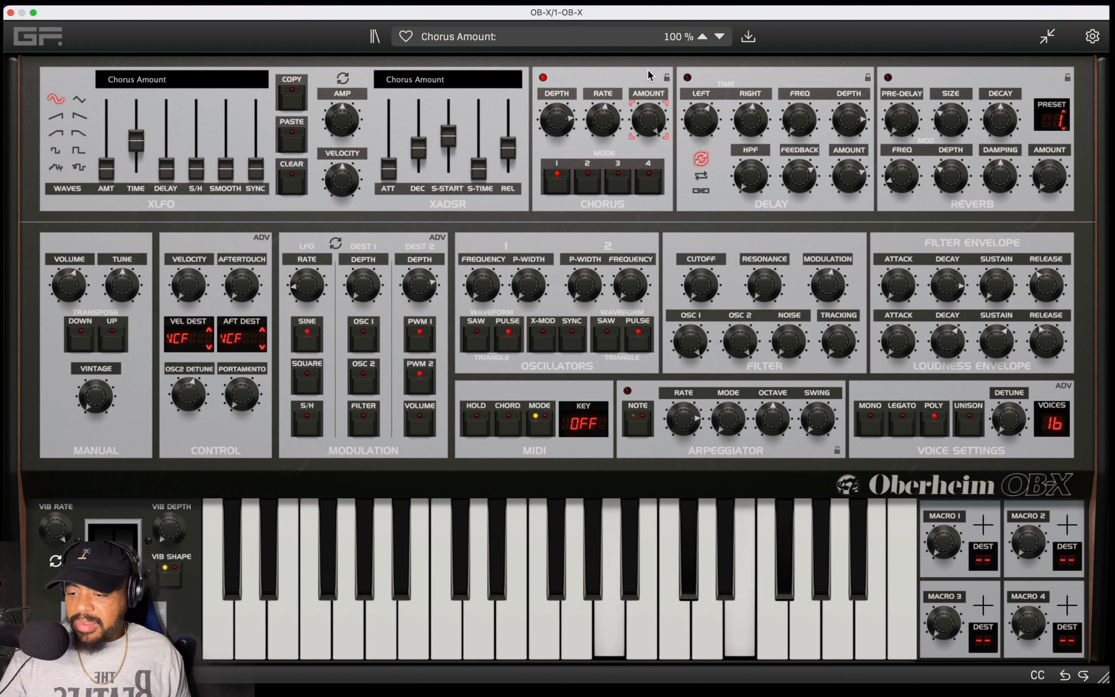
pyautogui.moveTo(561, 129); pyautogui.dragTo(567, 17)
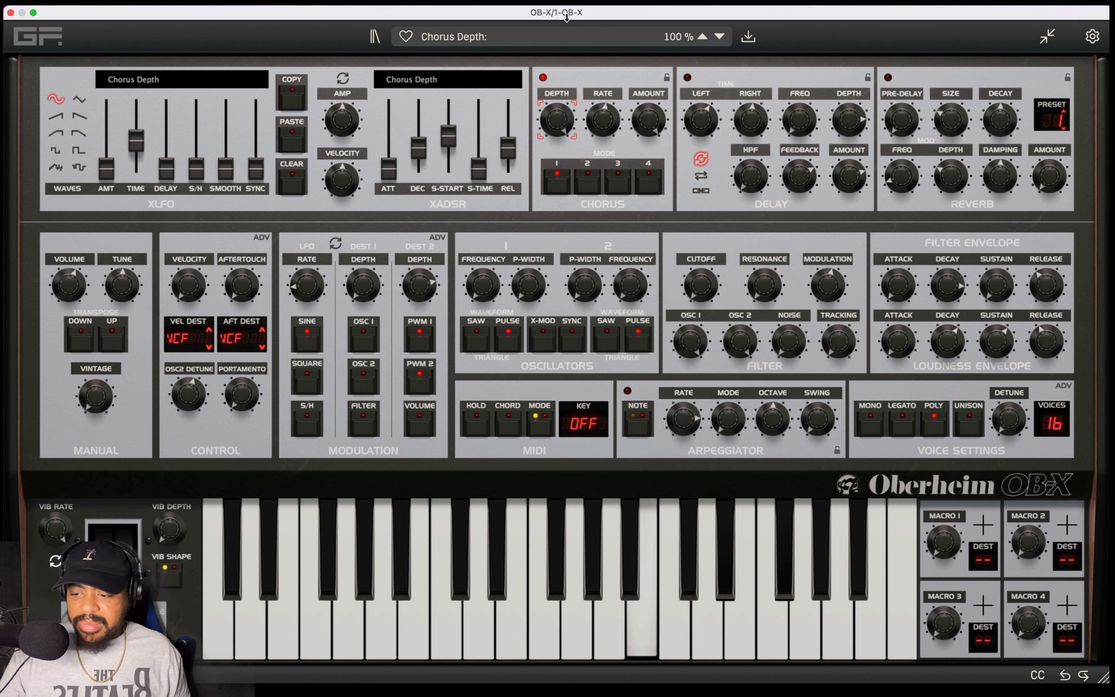
pyautogui.moveTo(599, 121); pyautogui.dragTo(597, 136)
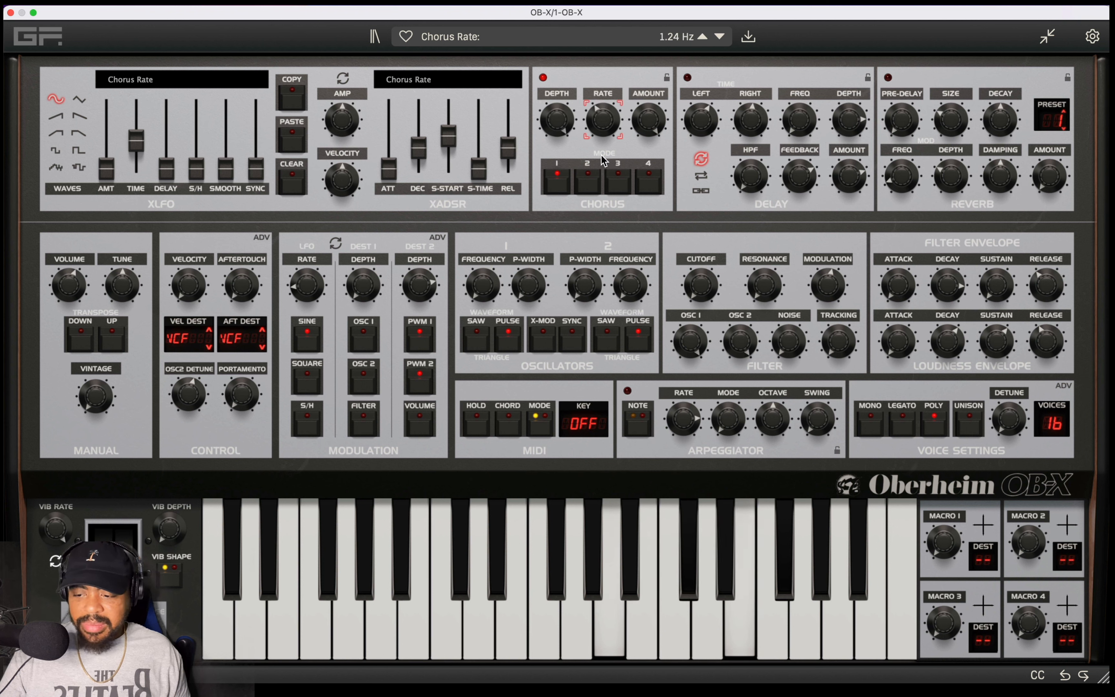
# Step: Change the chorus to mode 2, with a rate of about 1.46 Hz and an amount of about 62%
pyautogui.click(597, 175)
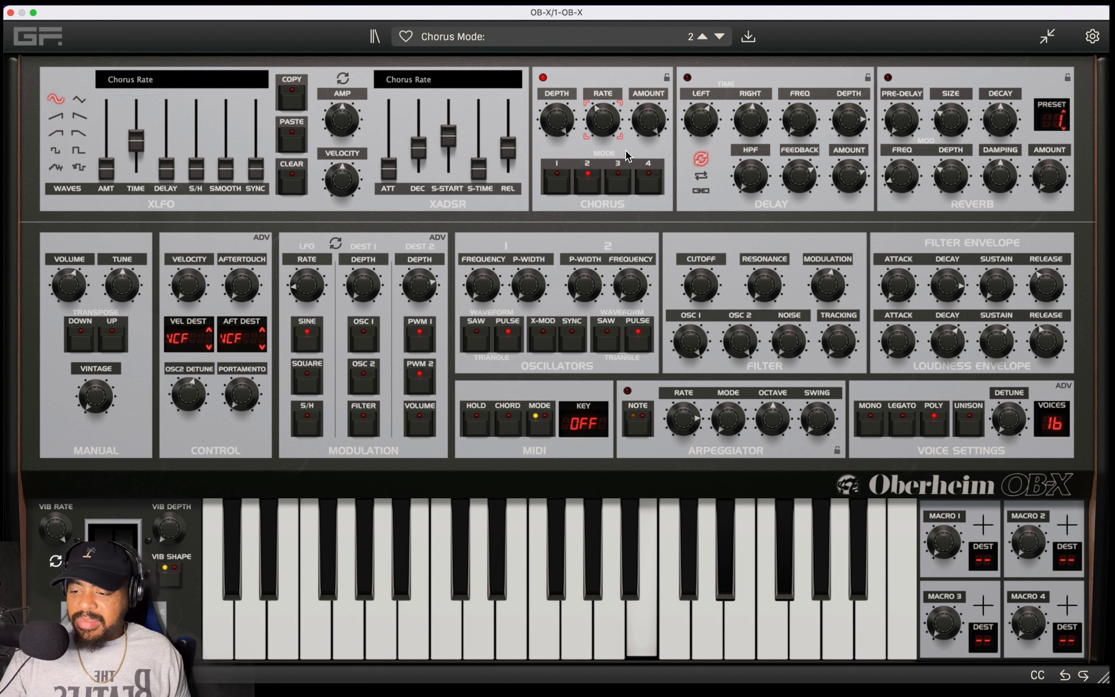
pyautogui.moveTo(618, 139); pyautogui.dragTo(615, 132)
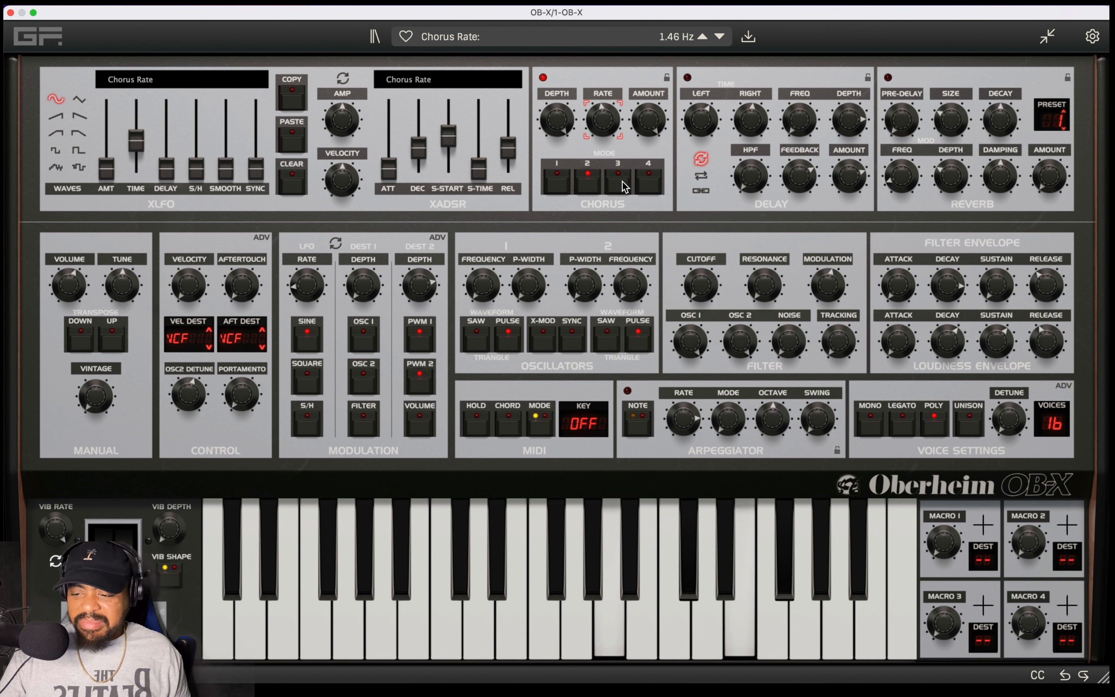
pyautogui.moveTo(645, 126); pyautogui.dragTo(636, 162)
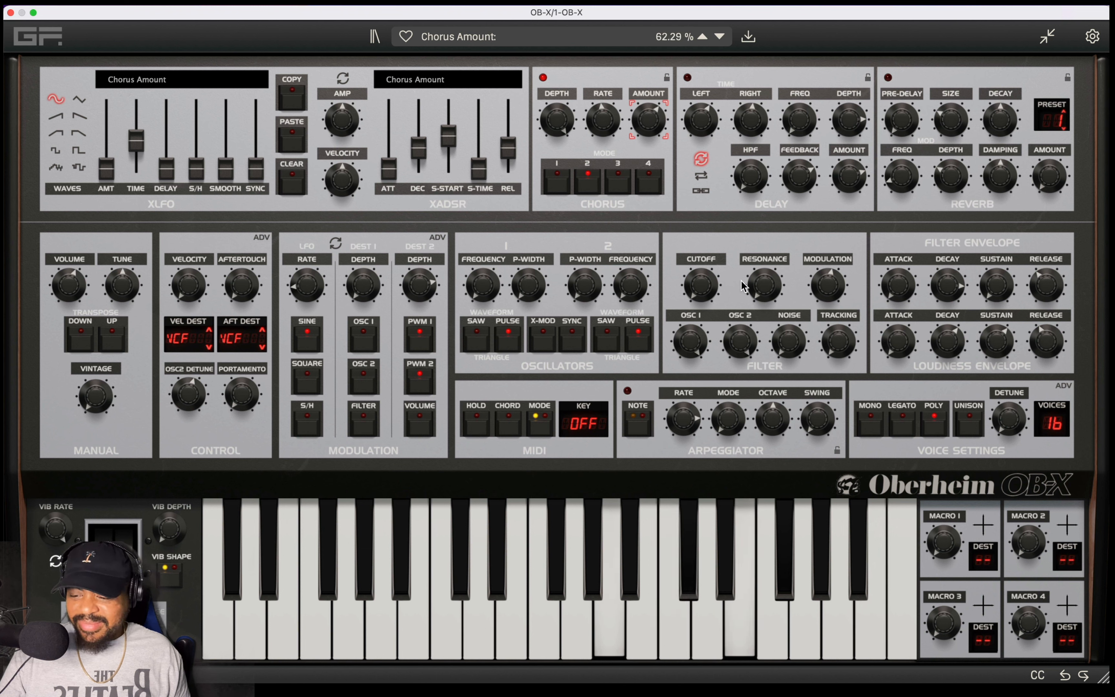
# Step: Reduce the filter envelope amount and open the filter cutoff to about 1427 Hz
pyautogui.moveTo(708, 286); pyautogui.dragTo(707, 259)
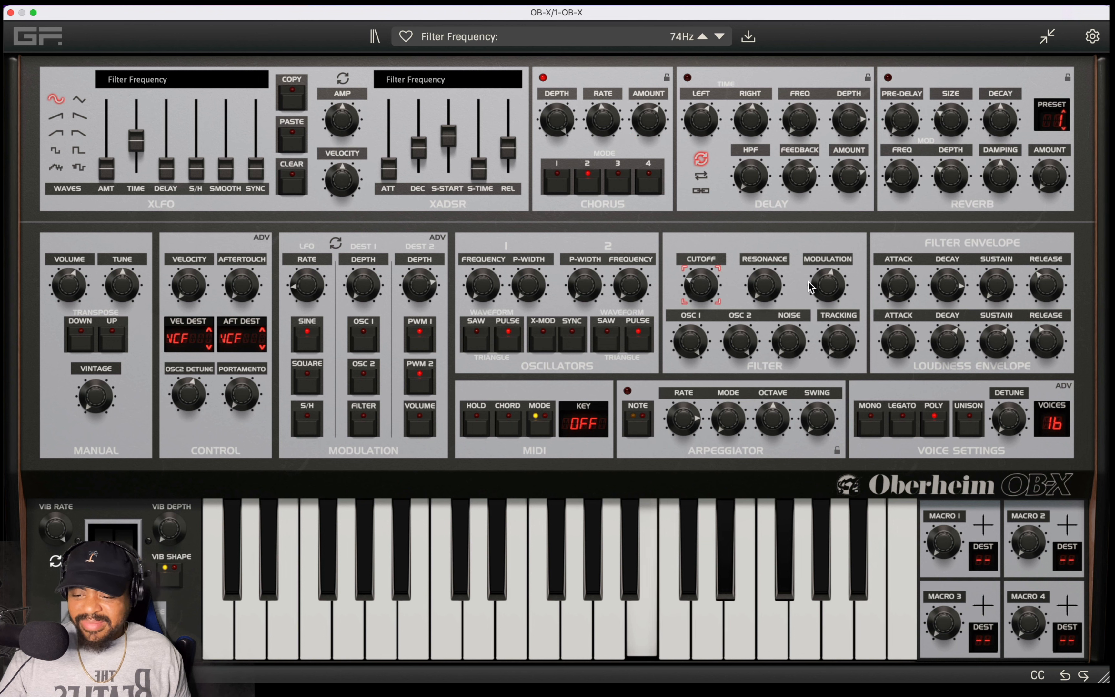
pyautogui.moveTo(810, 286); pyautogui.dragTo(807, 329)
pyautogui.moveTo(710, 287); pyautogui.dragTo(687, 229)
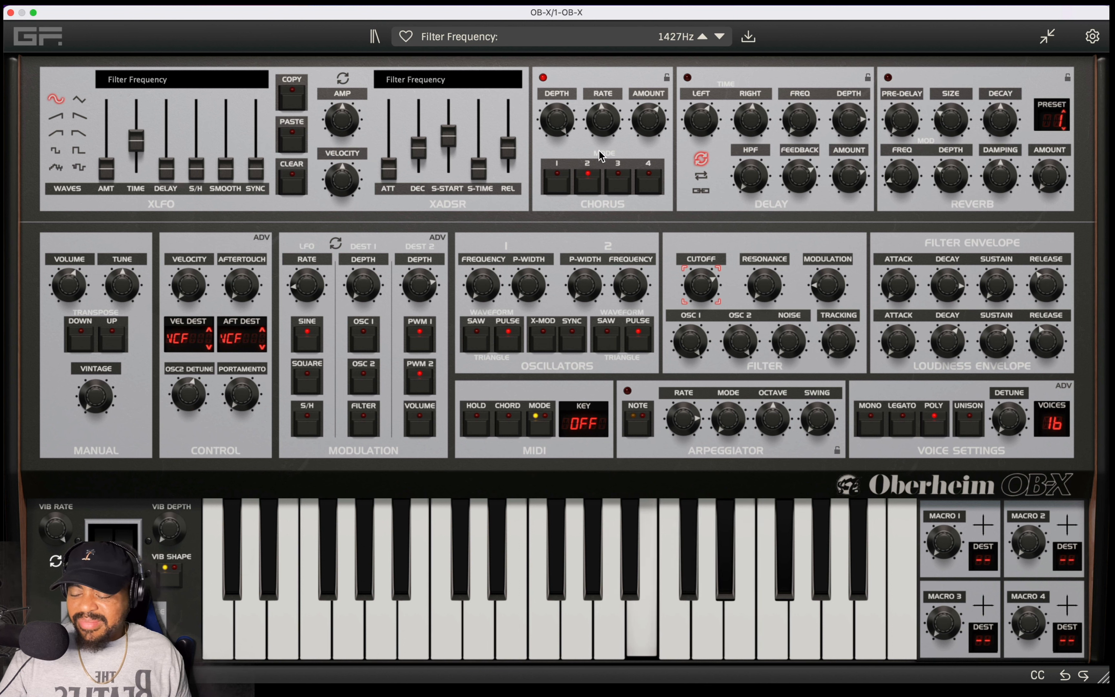
# Step: Raise the chorus amount, then audition chorus modes 3 and 4 and return to mode 2
pyautogui.moveTo(650, 118); pyautogui.dragTo(650, 97)
pyautogui.click(623, 190)
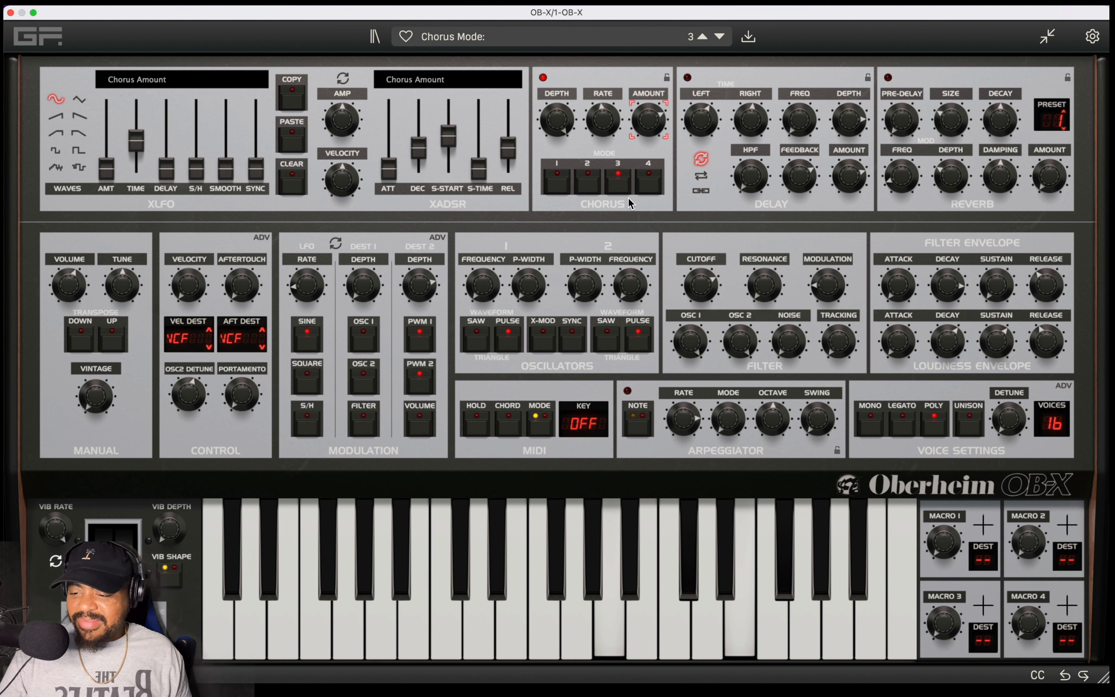
pyautogui.click(647, 183)
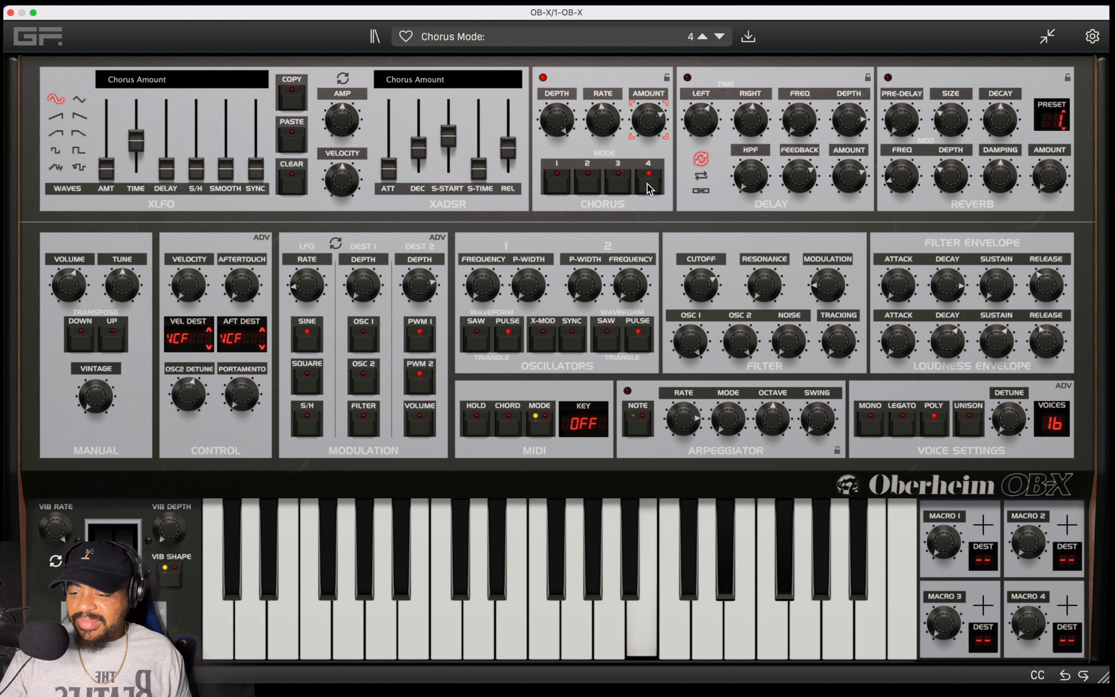
pyautogui.click(594, 186)
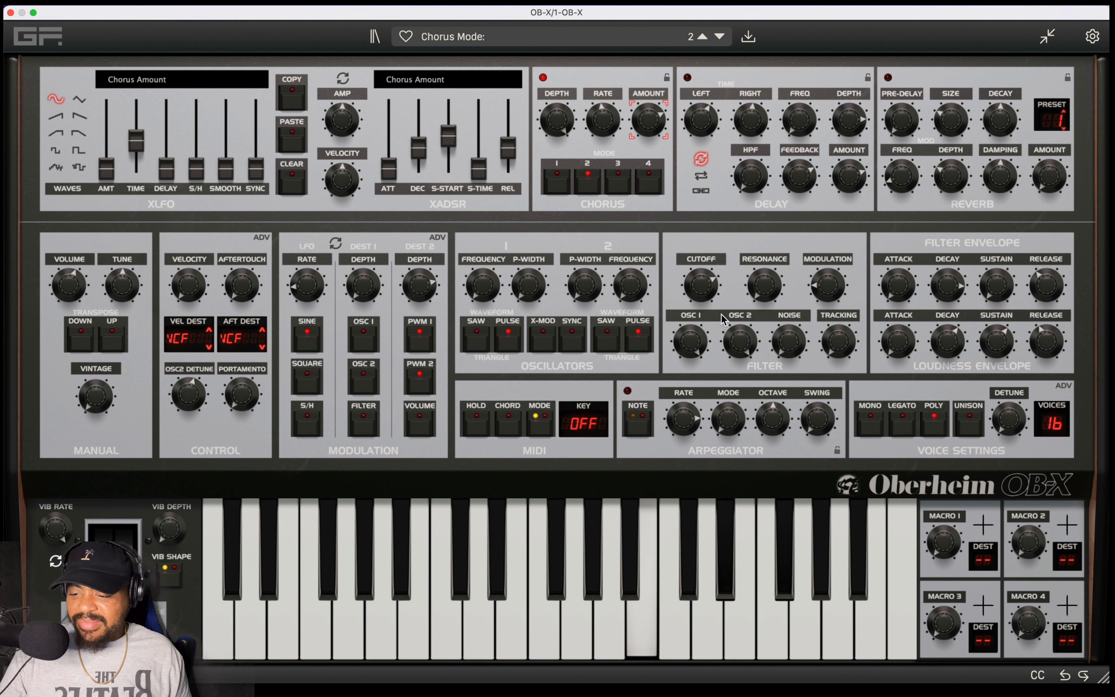
# Step: Set the filter resonance to 0%, open the cutoff to 5000 Hz and readjust it, and set the filter envelope amount to about 19%
pyautogui.moveTo(711, 276); pyautogui.dragTo(712, 270)
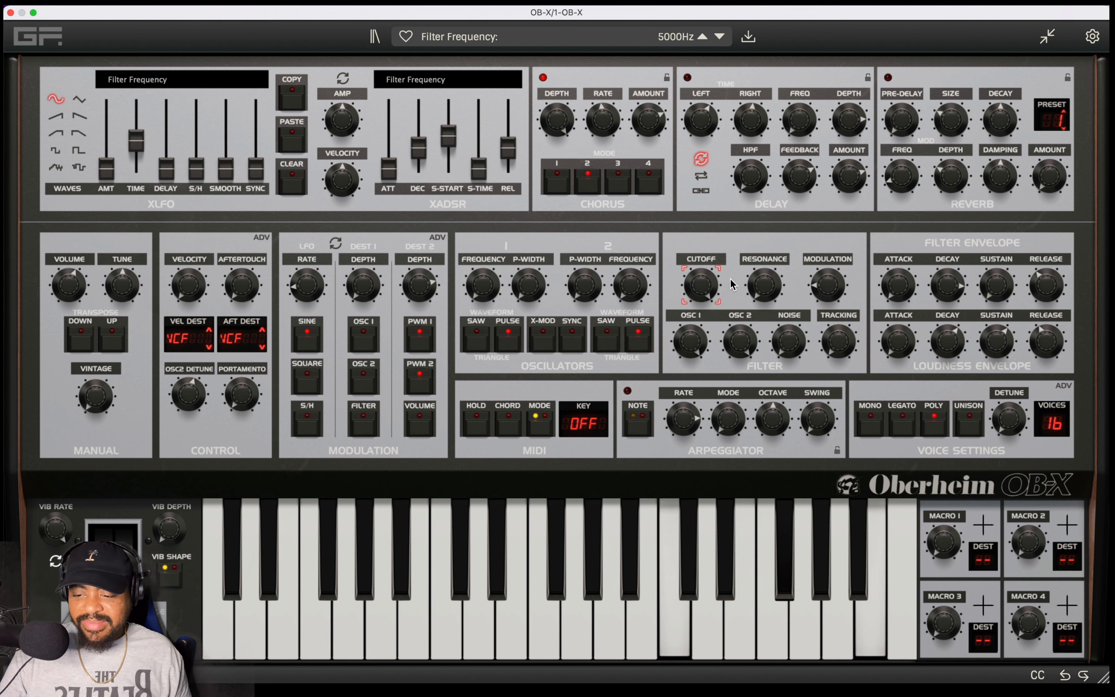
pyautogui.click(764, 283)
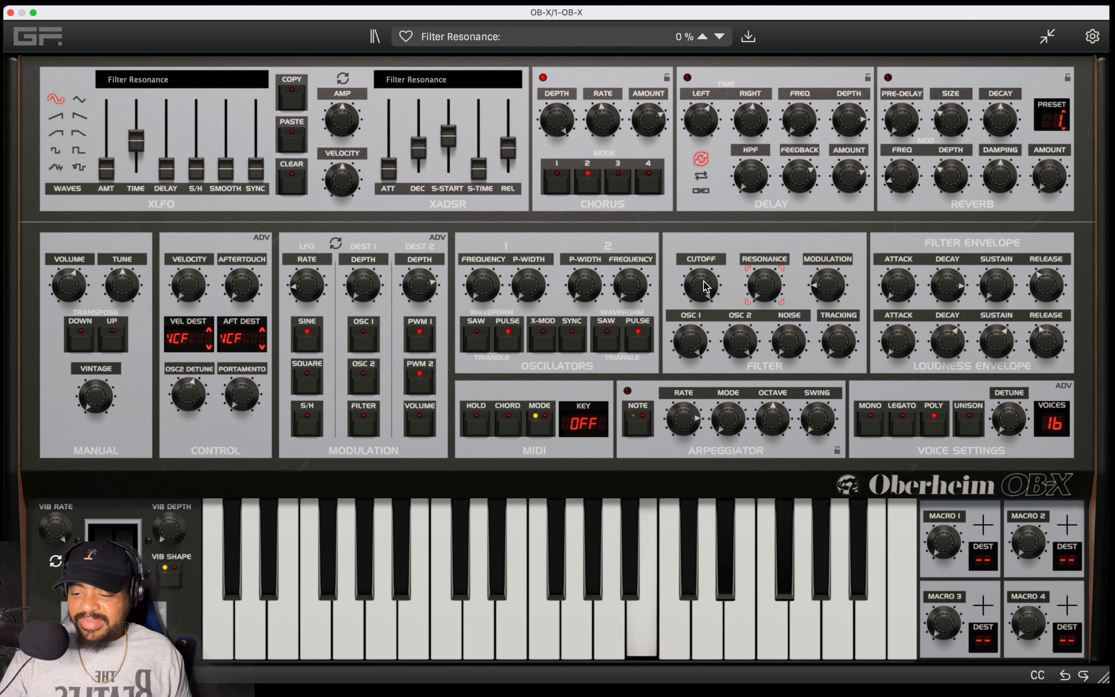
pyautogui.moveTo(703, 286); pyautogui.dragTo(701, 307)
pyautogui.click(827, 284)
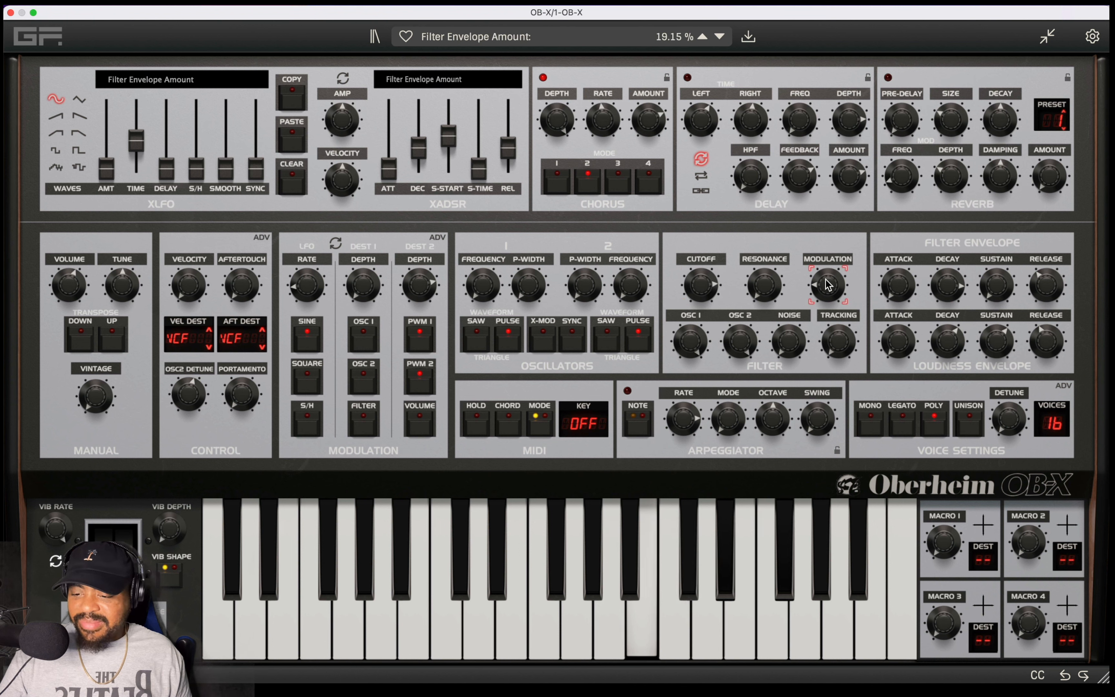
# Step: Fine-tune the filter envelope amount, then switch the chorus on with its amount lowered to about 10.5%
pyautogui.moveTo(826, 284); pyautogui.dragTo(819, 276)
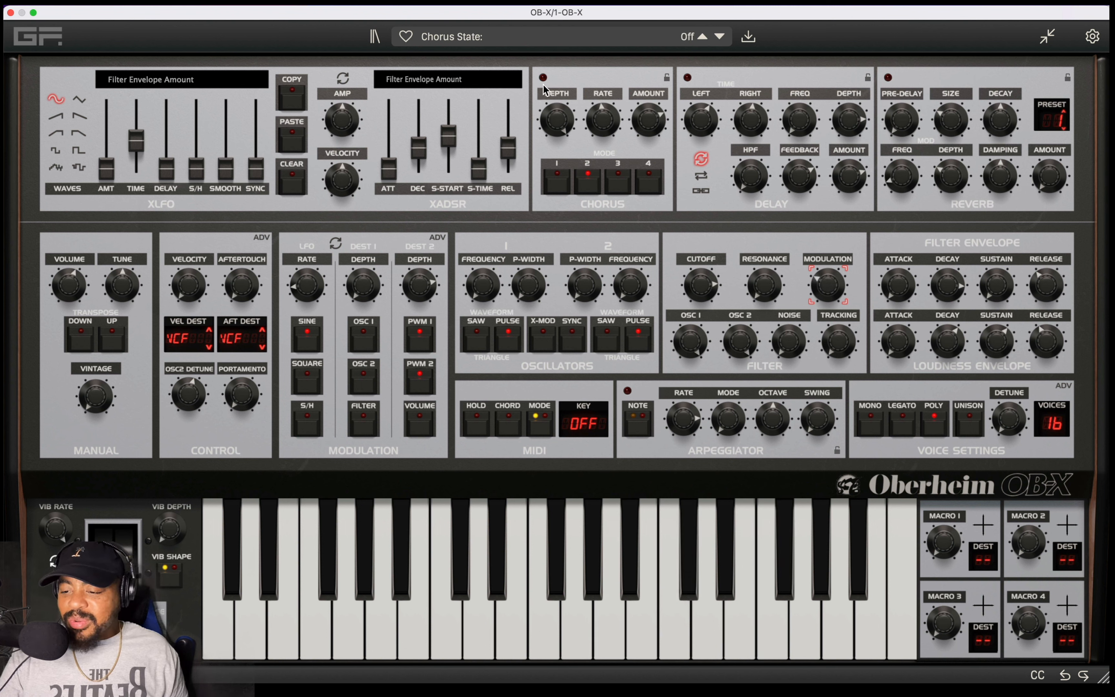
pyautogui.moveTo(649, 120); pyautogui.dragTo(646, 189)
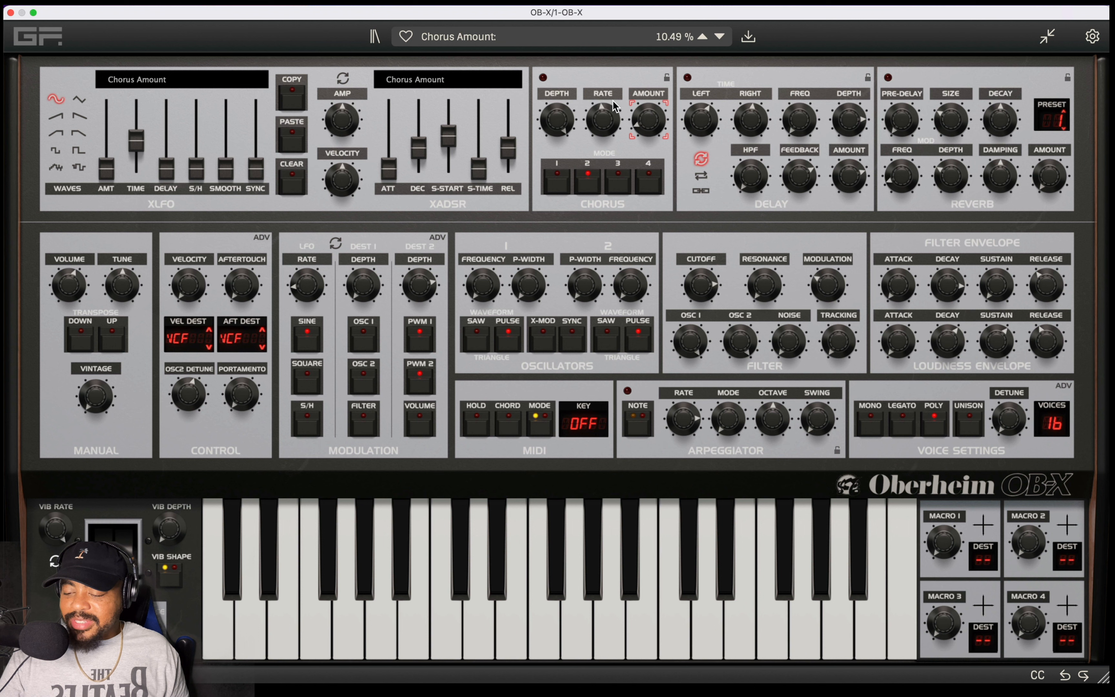
pyautogui.click(544, 78)
# Step: Turn on the delay with an amount of about -13 dB and tempo-sync its left and right times, using 1/8 for the right
pyautogui.click(687, 77)
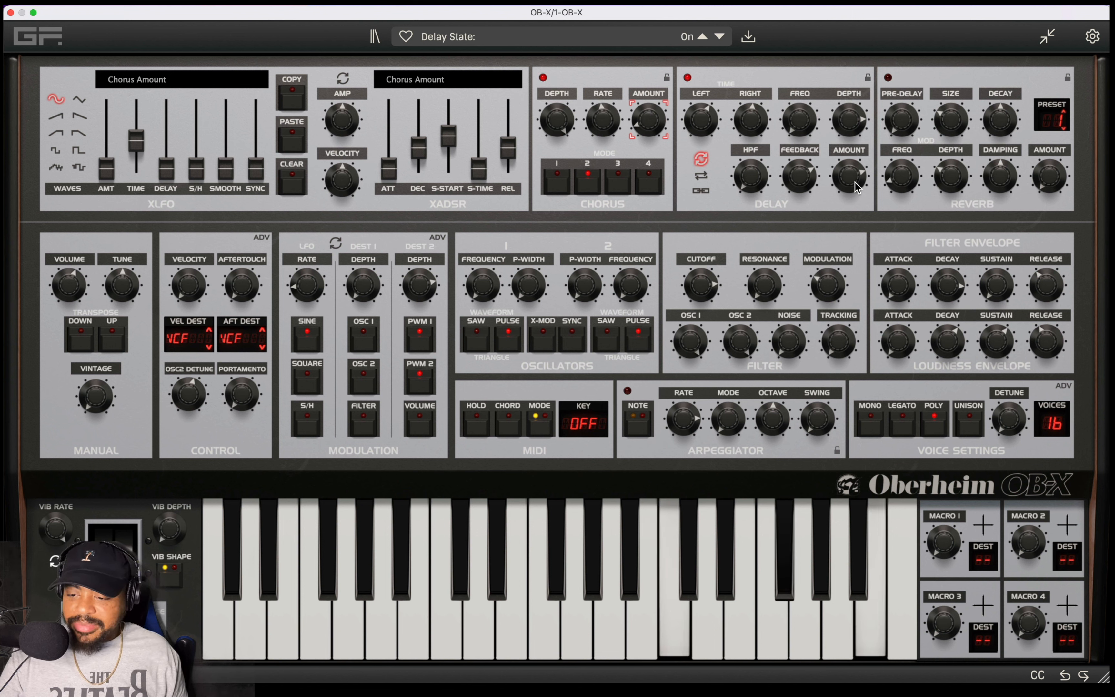
pyautogui.moveTo(854, 189); pyautogui.dragTo(853, 212)
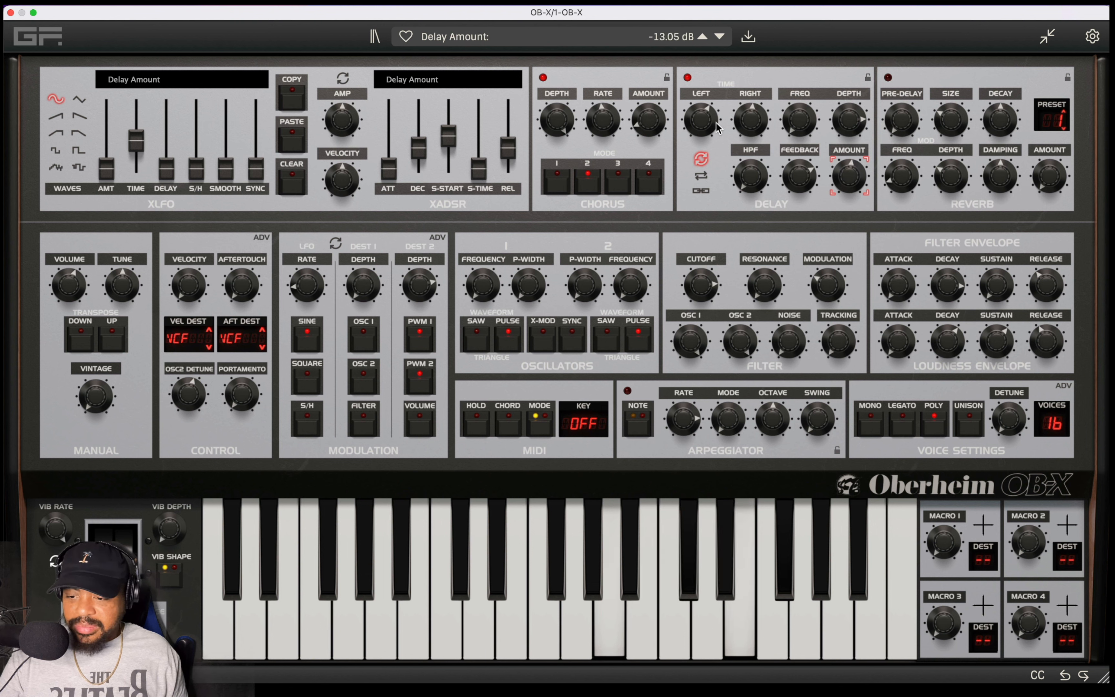
pyautogui.click(699, 159)
pyautogui.click(699, 159)
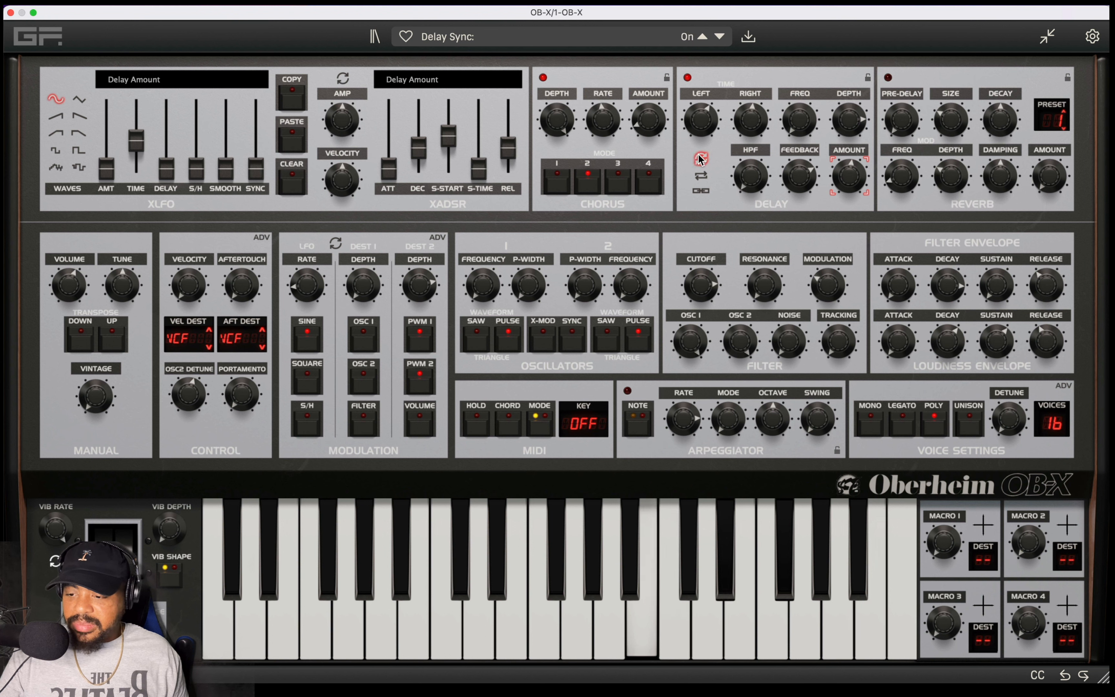
pyautogui.moveTo(702, 134); pyautogui.dragTo(754, 180)
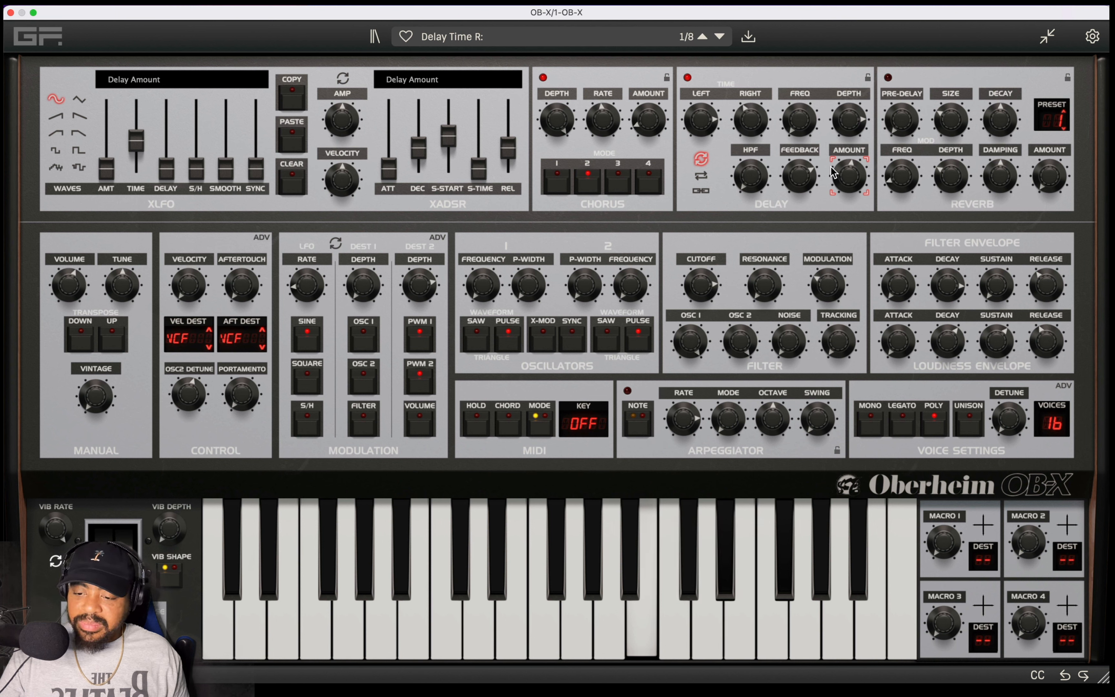
# Step: Lower the filter cutoff, adjust the resonance, and bring the cutoff to about 156 Hz
pyautogui.moveTo(699, 286); pyautogui.dragTo(712, 355)
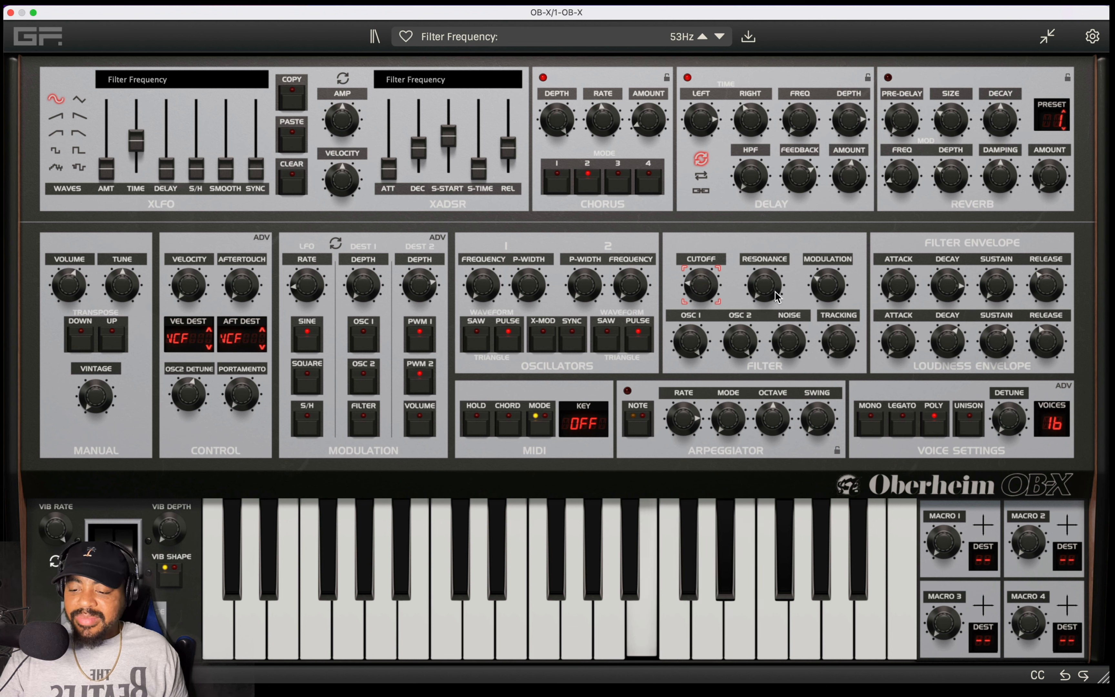
pyautogui.moveTo(775, 292); pyautogui.dragTo(772, 253)
pyautogui.moveTo(714, 293); pyautogui.dragTo(707, 267)
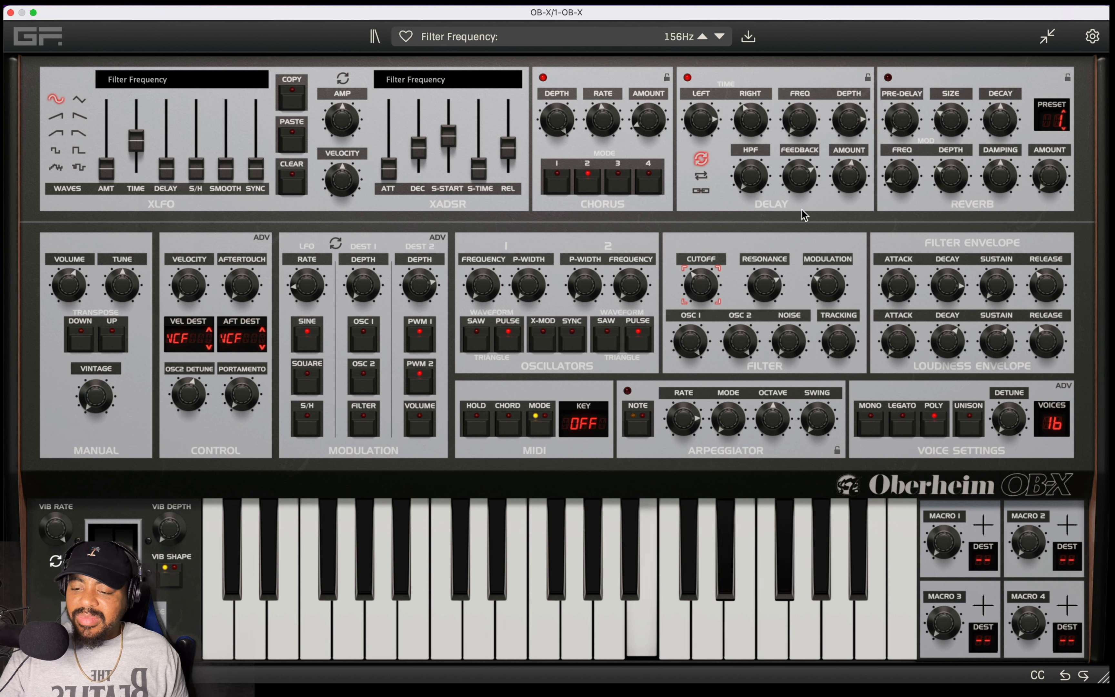
# Step: Adjust the delay feedback and amount, then readjust the resonance and set the filter cutoff to about 66 Hz
pyautogui.click(805, 177)
pyautogui.moveTo(849, 182); pyautogui.dragTo(843, 197)
pyautogui.moveTo(702, 289)
pyautogui.mouseDown()
pyautogui.moveTo(701, 274)
pyautogui.moveTo(704, 306)
pyautogui.moveTo(712, 231)
pyautogui.moveTo(717, 300)
pyautogui.moveTo(706, 240)
pyautogui.moveTo(703, 299)
pyautogui.mouseUp()
pyautogui.click(765, 299)
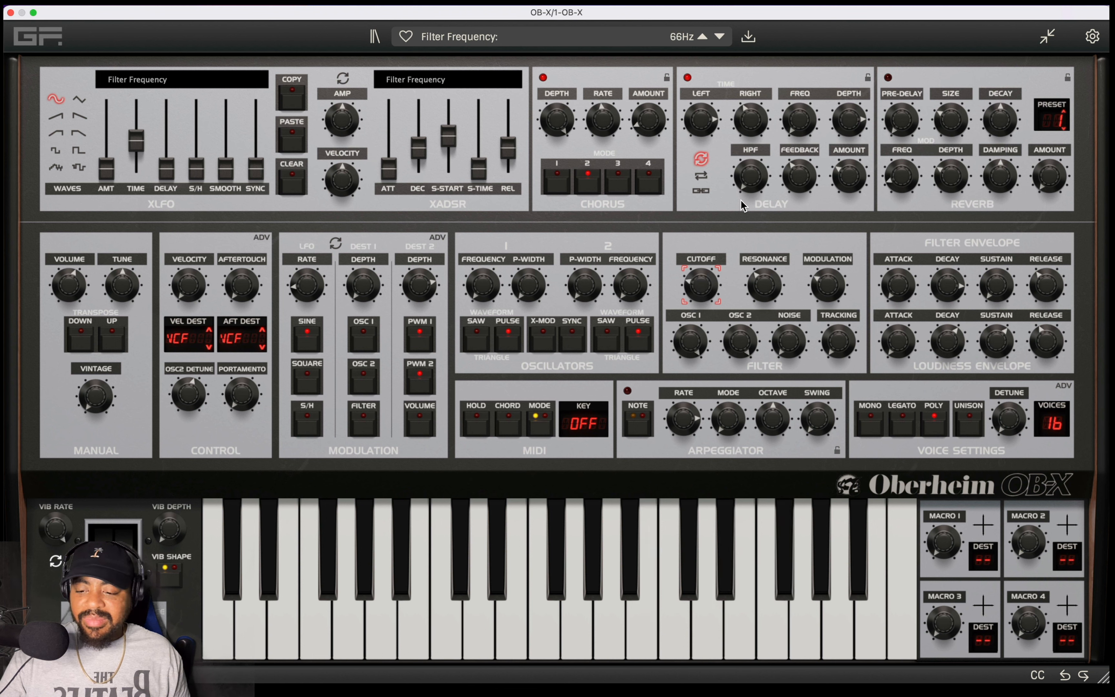
# Step: Turn on the reverb with an amount of about 13.5%, a modulation frequency of 1 Hz and 50% decay, adjusting pre-delay and size
pyautogui.click(889, 77)
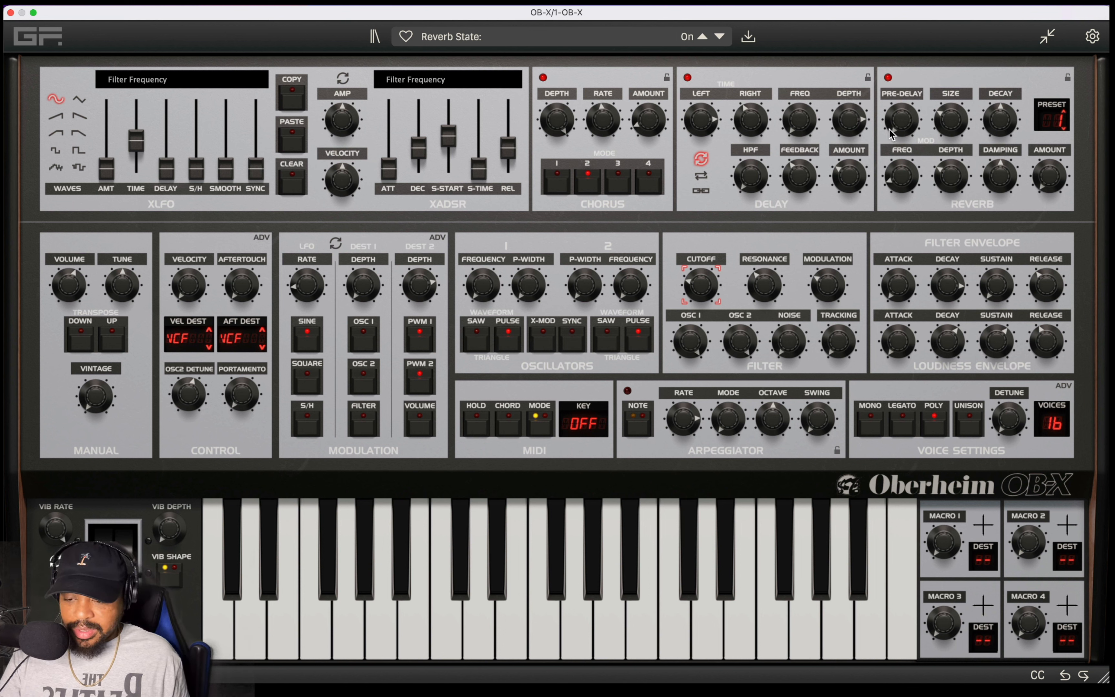
pyautogui.moveTo(1060, 177); pyautogui.dragTo(1058, 135)
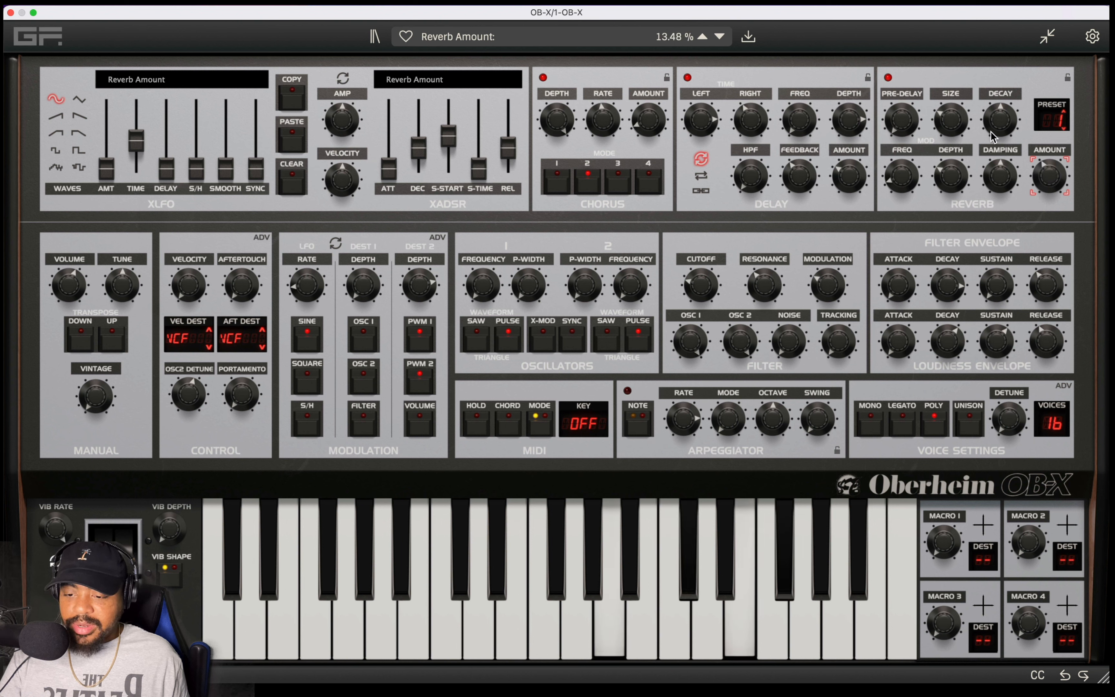
pyautogui.click(902, 184)
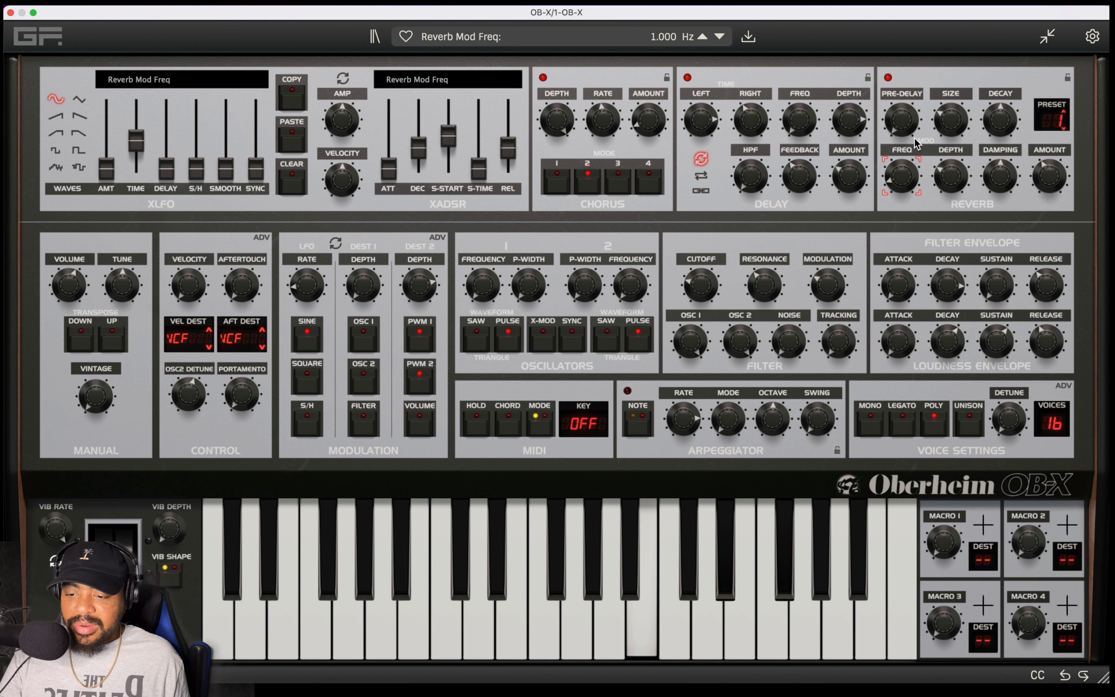
pyautogui.moveTo(914, 138); pyautogui.dragTo(910, 97)
pyautogui.moveTo(965, 123); pyautogui.dragTo(960, 114)
pyautogui.click(999, 116)
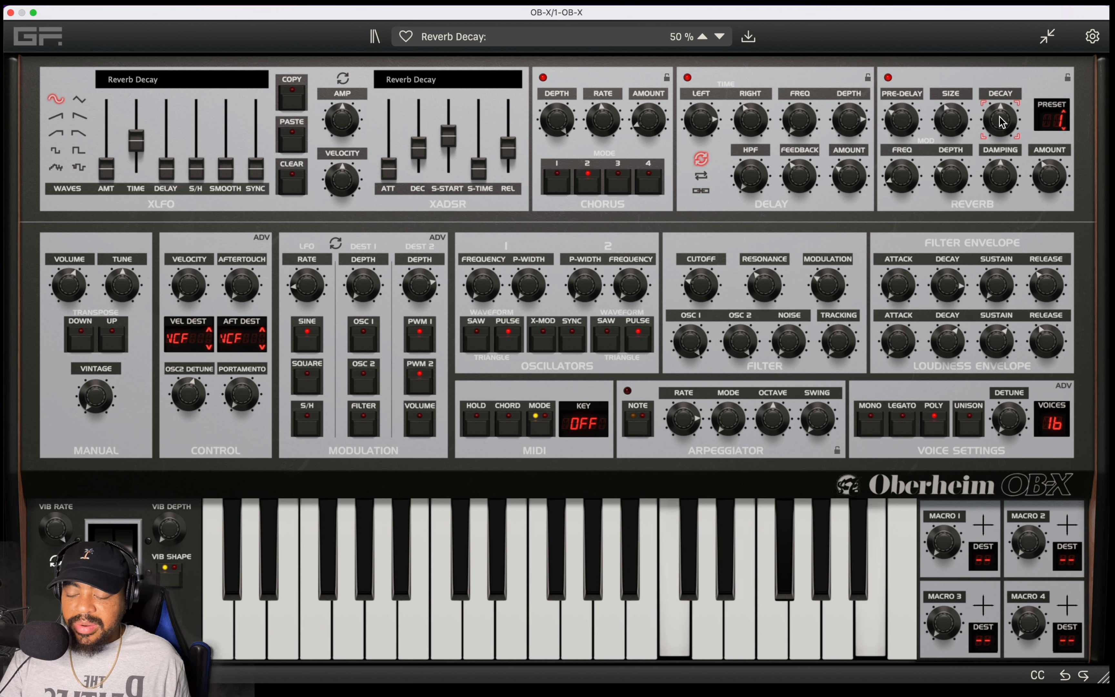
# Step: Sweep the filter cutoff between about 37 and 89 Hz and adjust the delay amount to balance the echoes
pyautogui.click(699, 284)
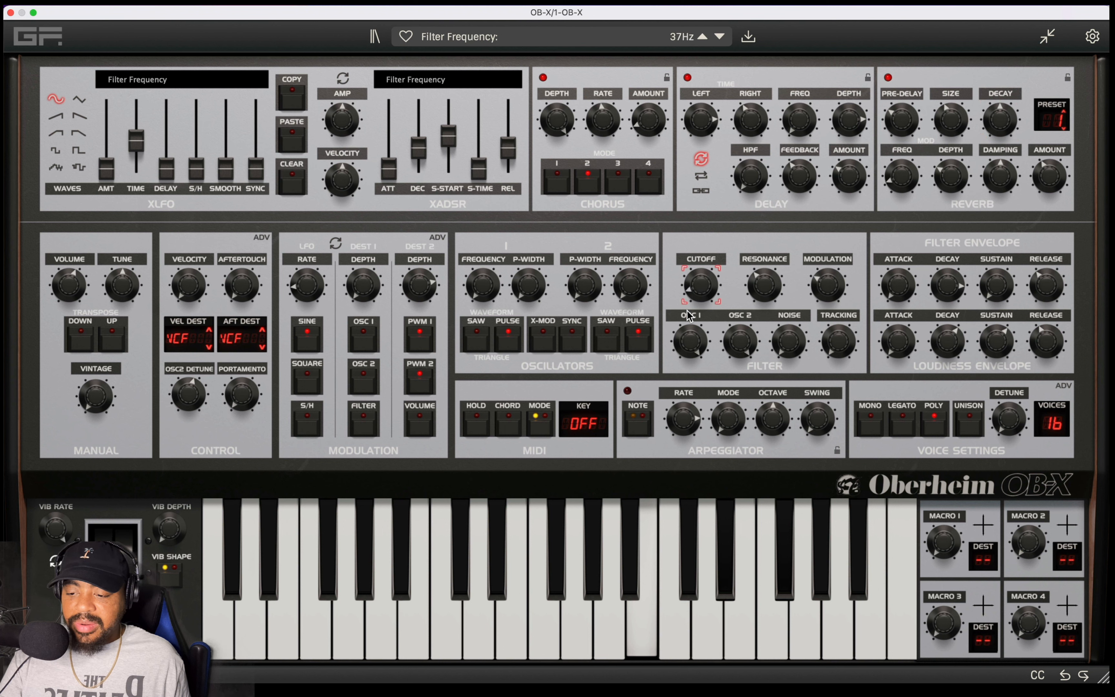
pyautogui.moveTo(688, 304); pyautogui.dragTo(686, 251)
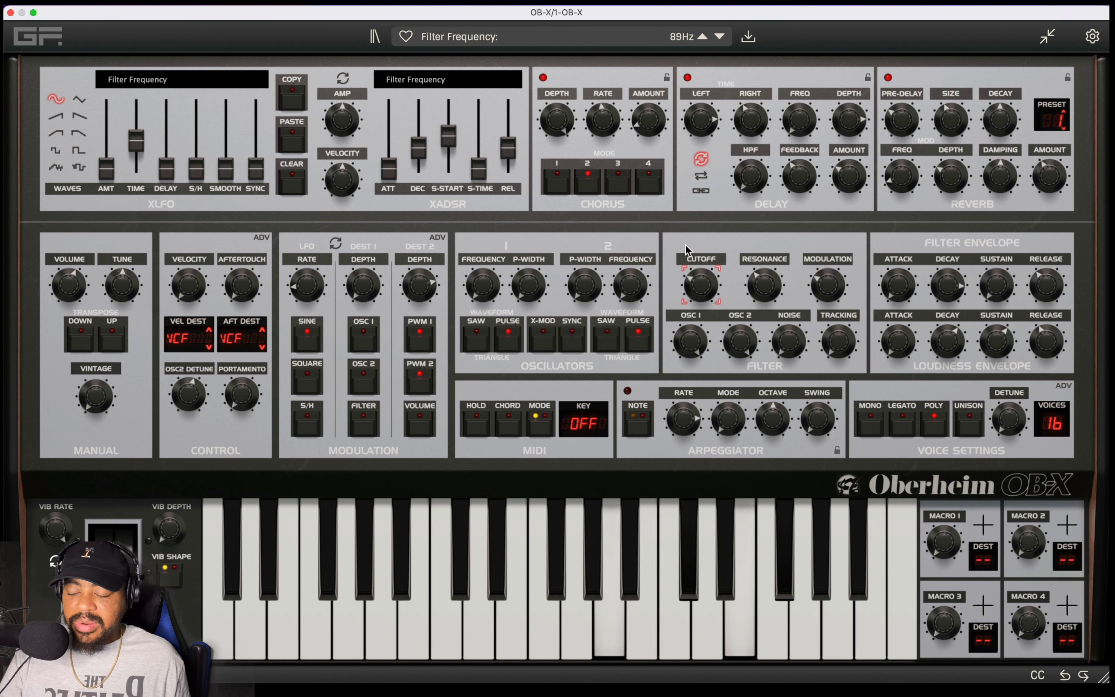
pyautogui.click(848, 187)
pyautogui.moveTo(848, 203); pyautogui.dragTo(845, 209)
pyautogui.click(707, 295)
pyautogui.moveTo(708, 300)
pyautogui.mouseDown()
pyautogui.moveTo(708, 340)
pyautogui.moveTo(710, 311)
pyautogui.mouseUp()
# Step: Try several reverb damping settings while sweeping the filter cutoff, settling on about -50% damping and a 35 Hz cutoff
pyautogui.moveTo(1000, 178); pyautogui.dragTo(999, 156)
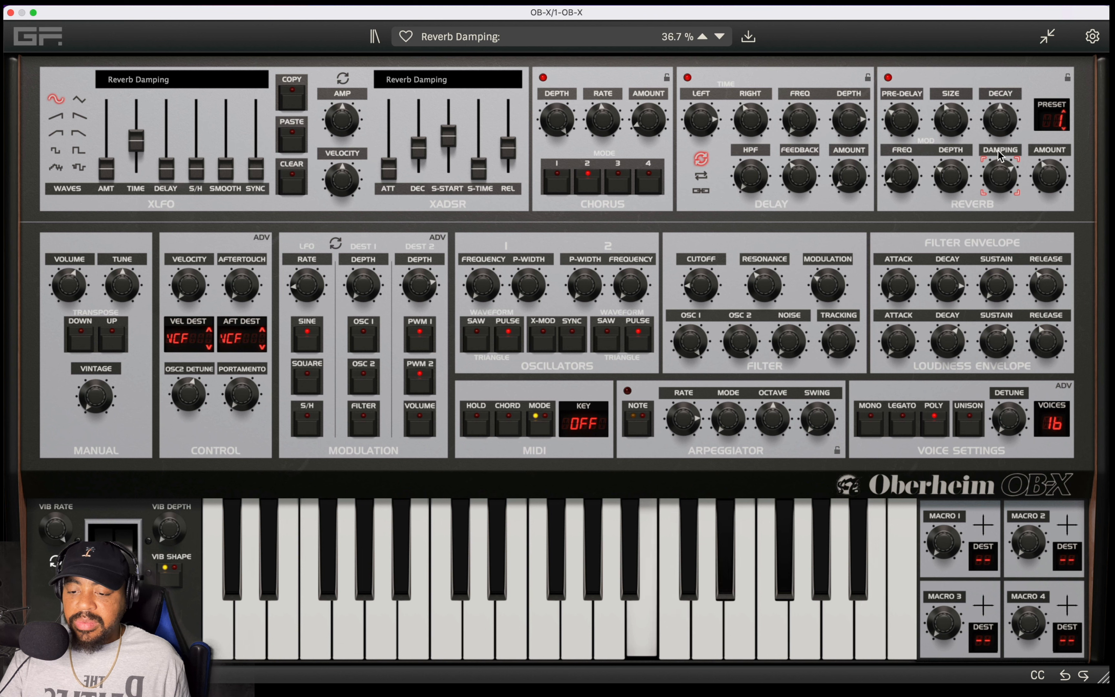
pyautogui.moveTo(710, 289)
pyautogui.mouseDown()
pyautogui.moveTo(712, 157)
pyautogui.moveTo(701, 281)
pyautogui.mouseUp()
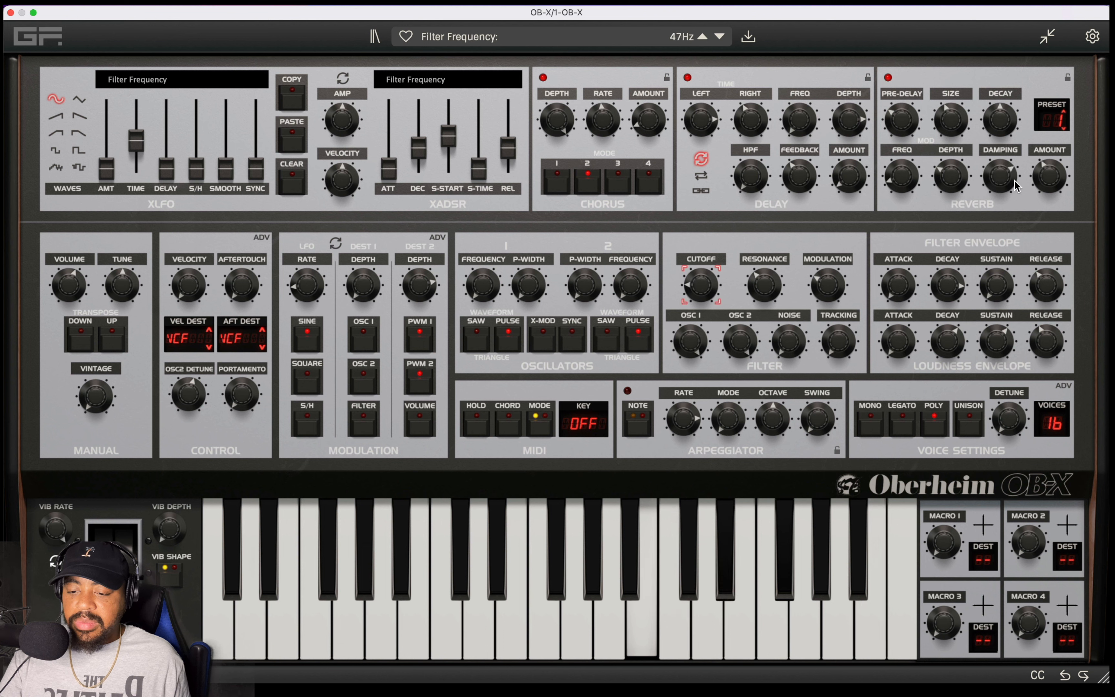
pyautogui.moveTo(1011, 180); pyautogui.dragTo(1010, 146)
pyautogui.click(702, 288)
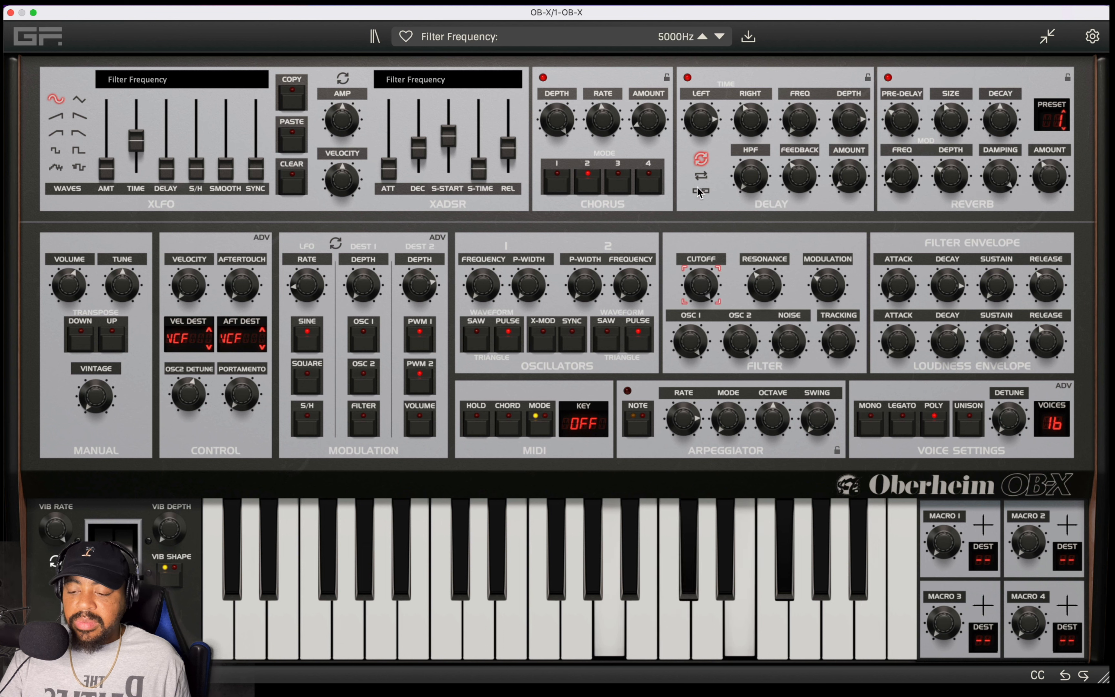
pyautogui.moveTo(987, 188); pyautogui.dragTo(949, 300)
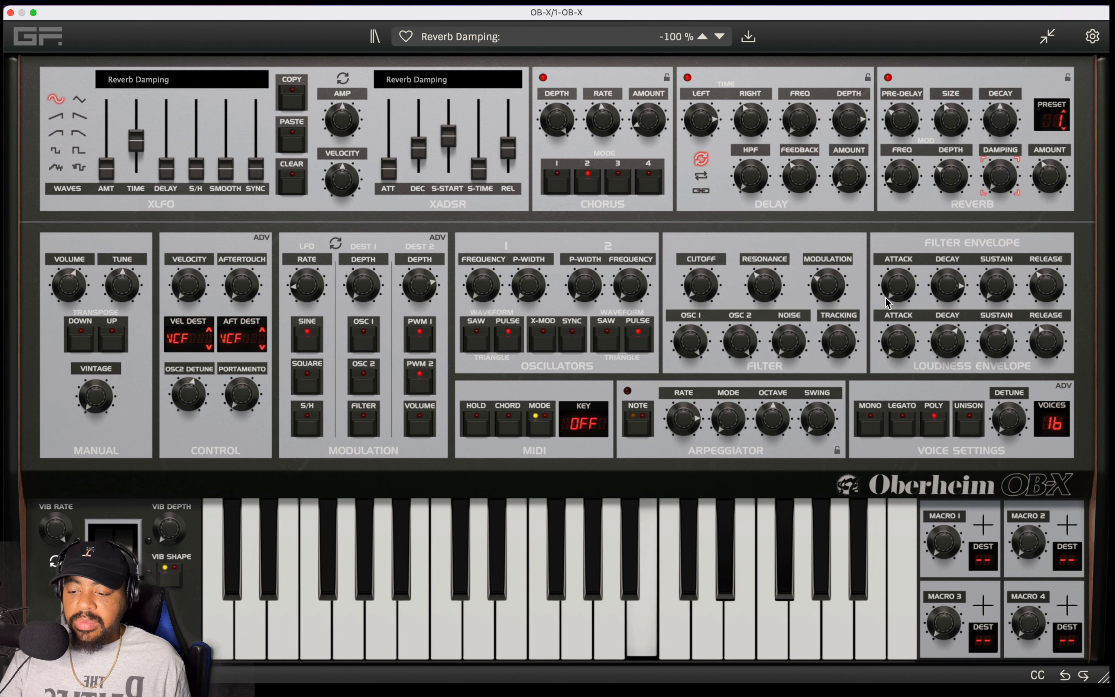
pyautogui.moveTo(705, 287)
pyautogui.mouseDown()
pyautogui.moveTo(705, 210)
pyautogui.moveTo(698, 288)
pyautogui.mouseUp()
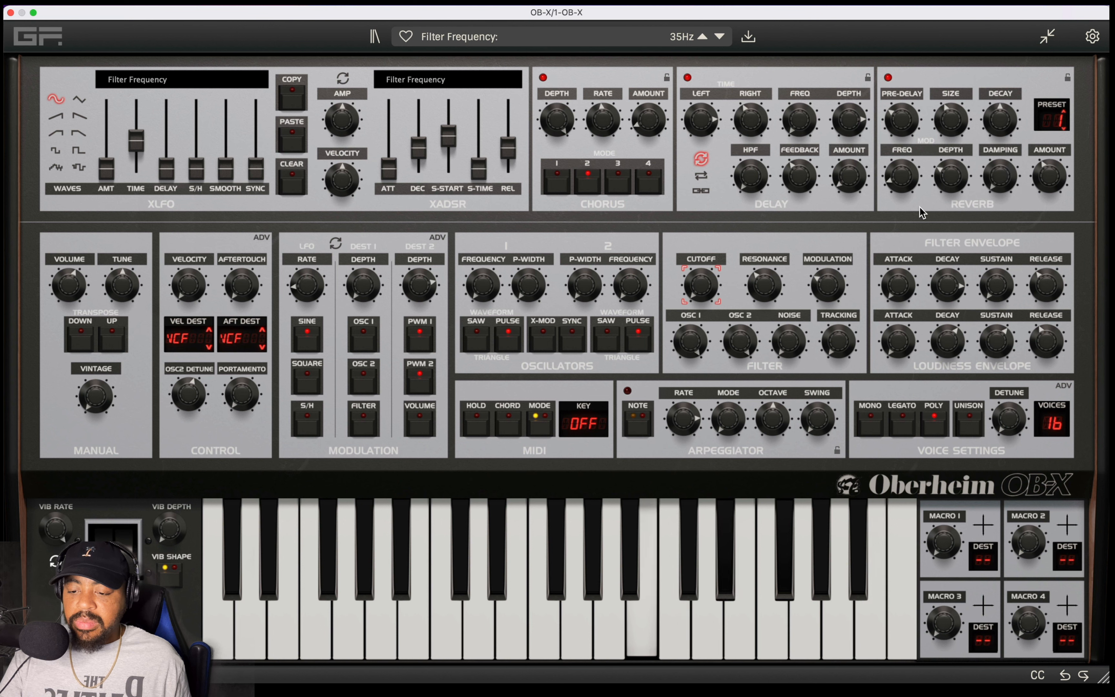
pyautogui.moveTo(998, 178)
pyautogui.mouseDown()
pyautogui.moveTo(1000, 150)
pyautogui.moveTo(991, 162)
pyautogui.mouseUp()
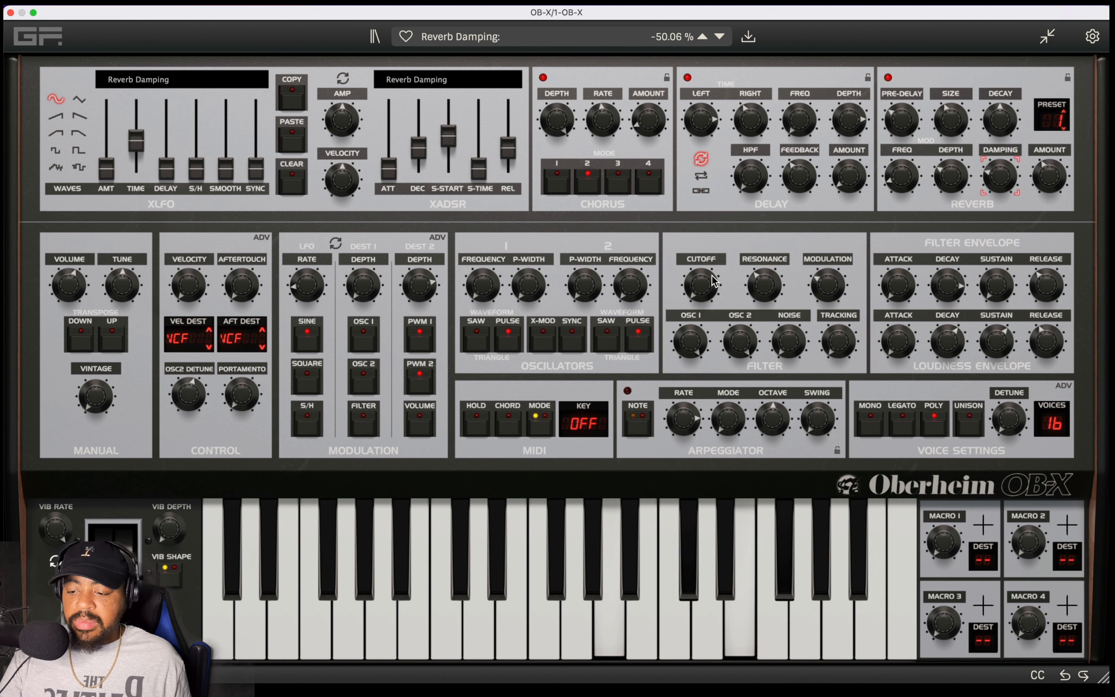
pyautogui.moveTo(712, 275)
pyautogui.mouseDown()
pyautogui.moveTo(722, 191)
pyautogui.moveTo(709, 293)
pyautogui.mouseUp()
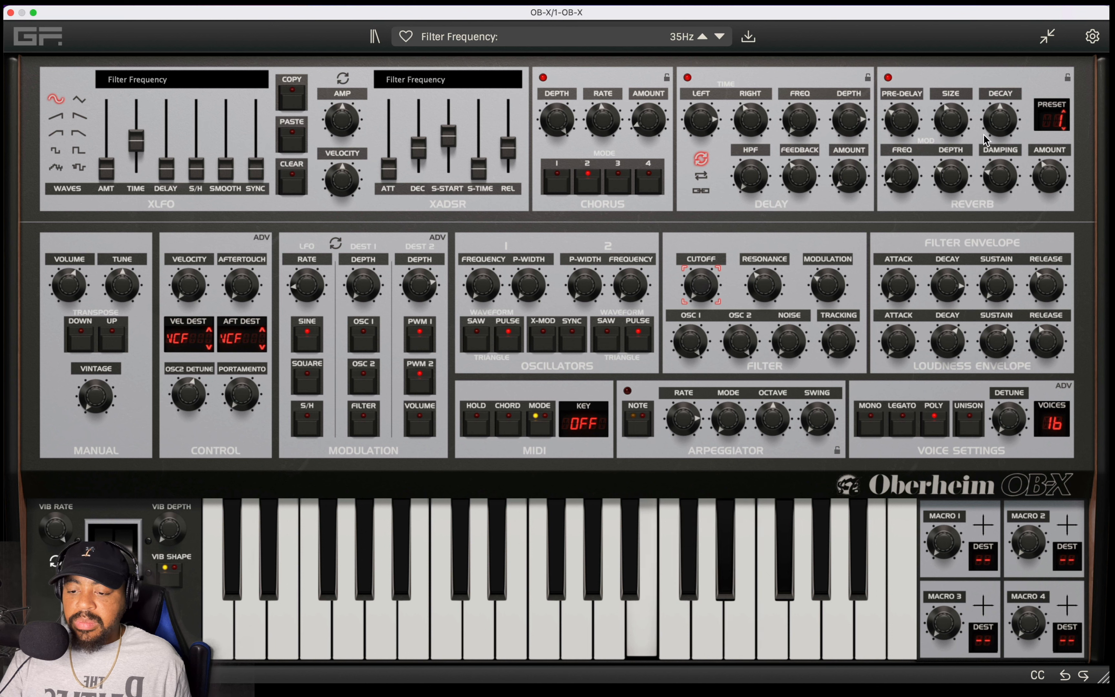
# Step: Set the reverb pre-delay to about 0.278 s, decay to about 50% and modulation depth to about 76%, auditioning with cutoff sweeps
pyautogui.moveTo(905, 124)
pyautogui.mouseDown()
pyautogui.moveTo(891, 113)
pyautogui.moveTo(902, 130)
pyautogui.mouseUp()
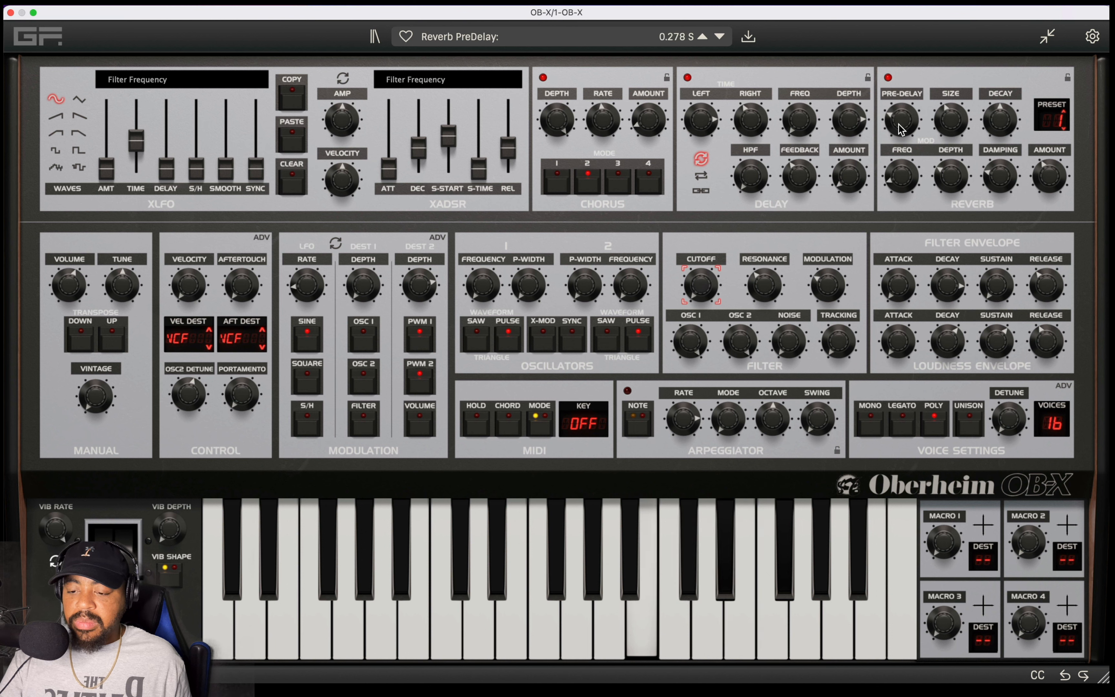
pyautogui.moveTo(708, 299); pyautogui.dragTo(685, 294)
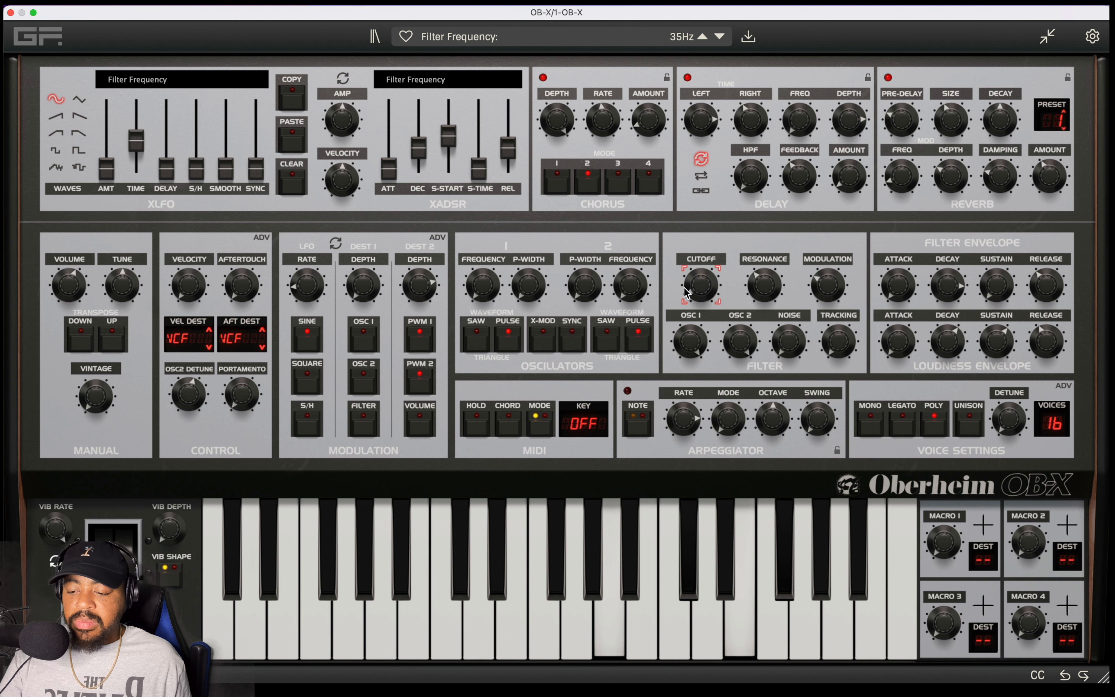
pyautogui.click(1006, 119)
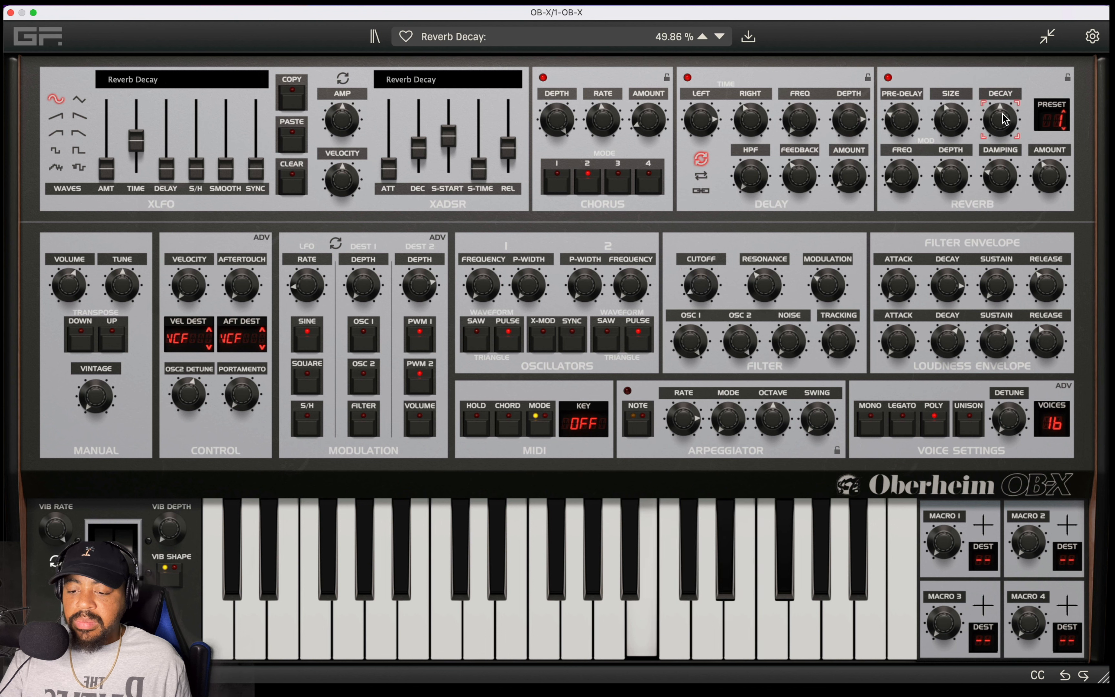
pyautogui.click(690, 289)
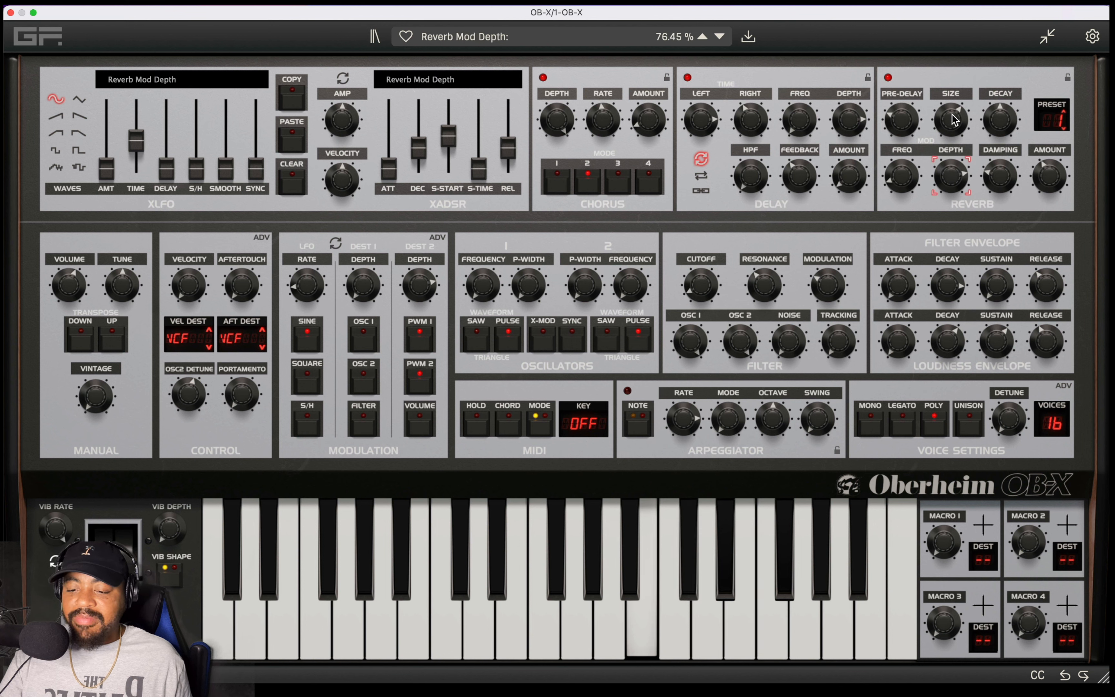
pyautogui.moveTo(698, 291)
pyautogui.mouseDown()
pyautogui.moveTo(713, 256)
pyautogui.moveTo(712, 306)
pyautogui.mouseUp()
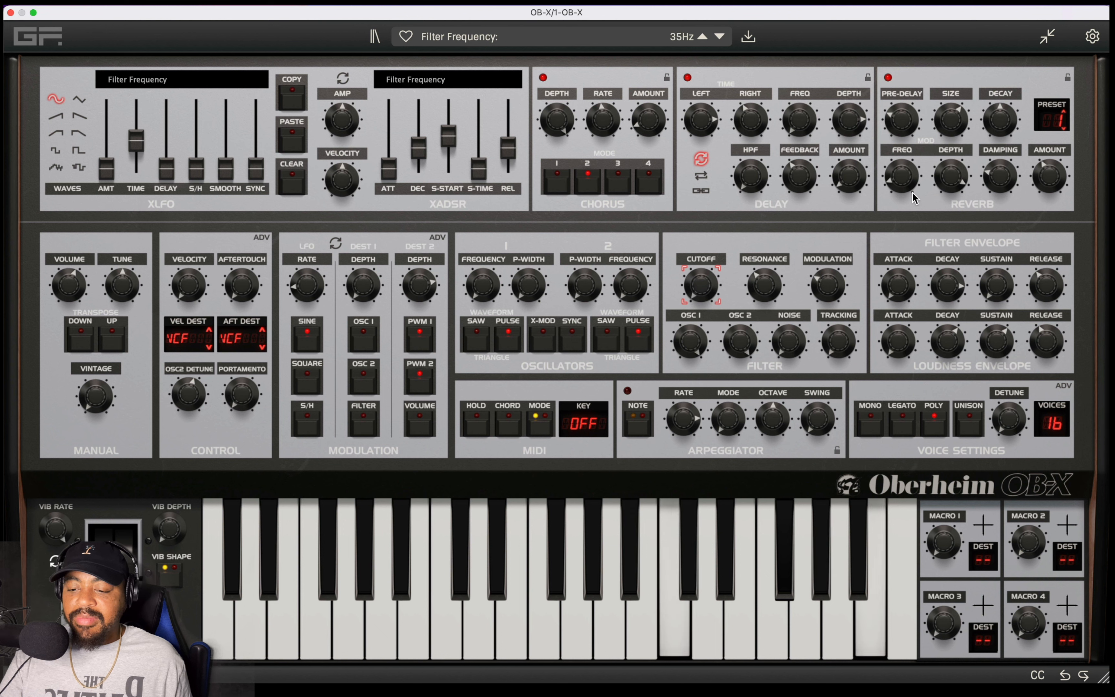
# Step: Try a reverb modulation frequency of about 3 Hz with cutoff sweeps, readjust it, and set the damping to -41.5%
pyautogui.moveTo(912, 192); pyautogui.dragTo(910, 136)
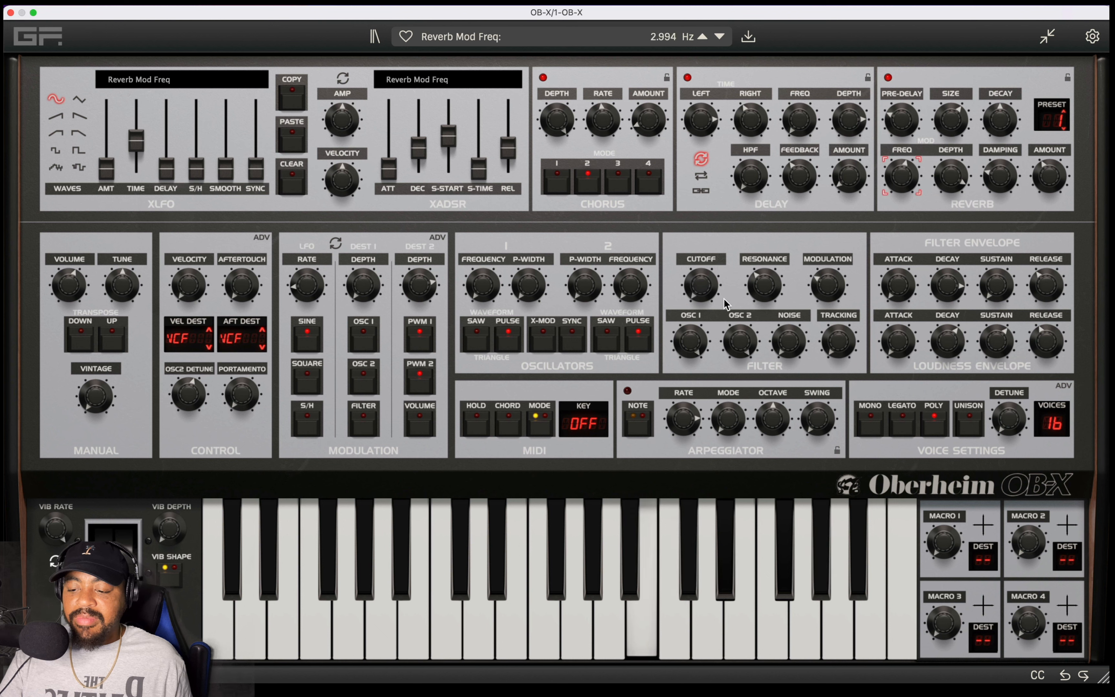
pyautogui.moveTo(724, 304); pyautogui.dragTo(719, 227)
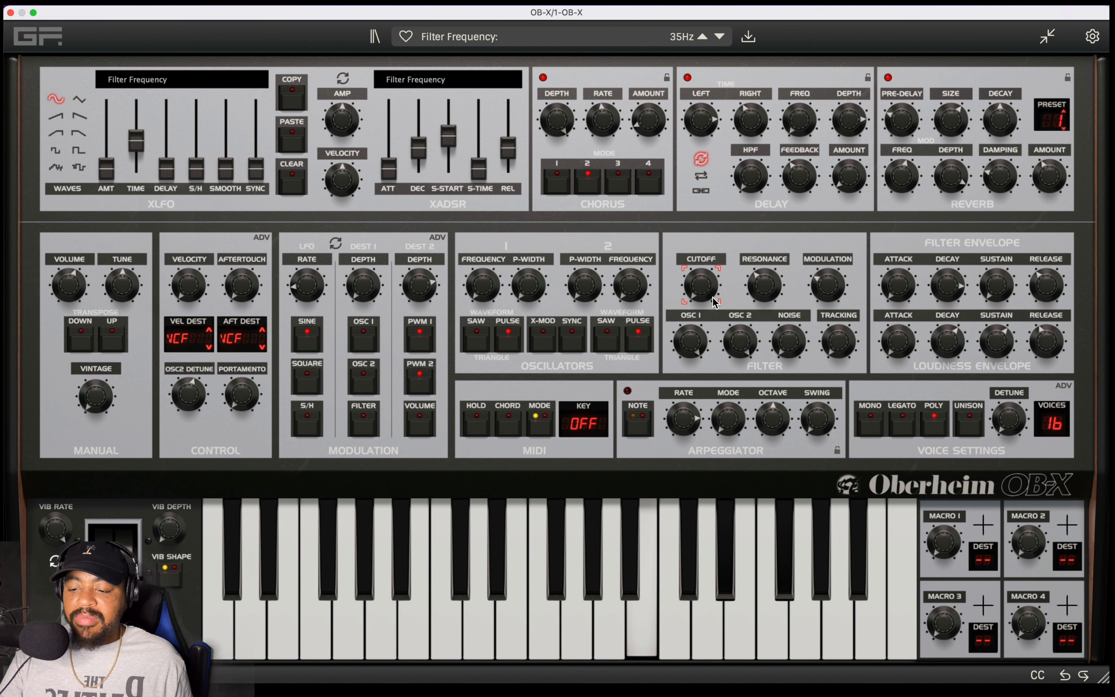
pyautogui.moveTo(714, 302); pyautogui.dragTo(715, 281)
pyautogui.click(903, 187)
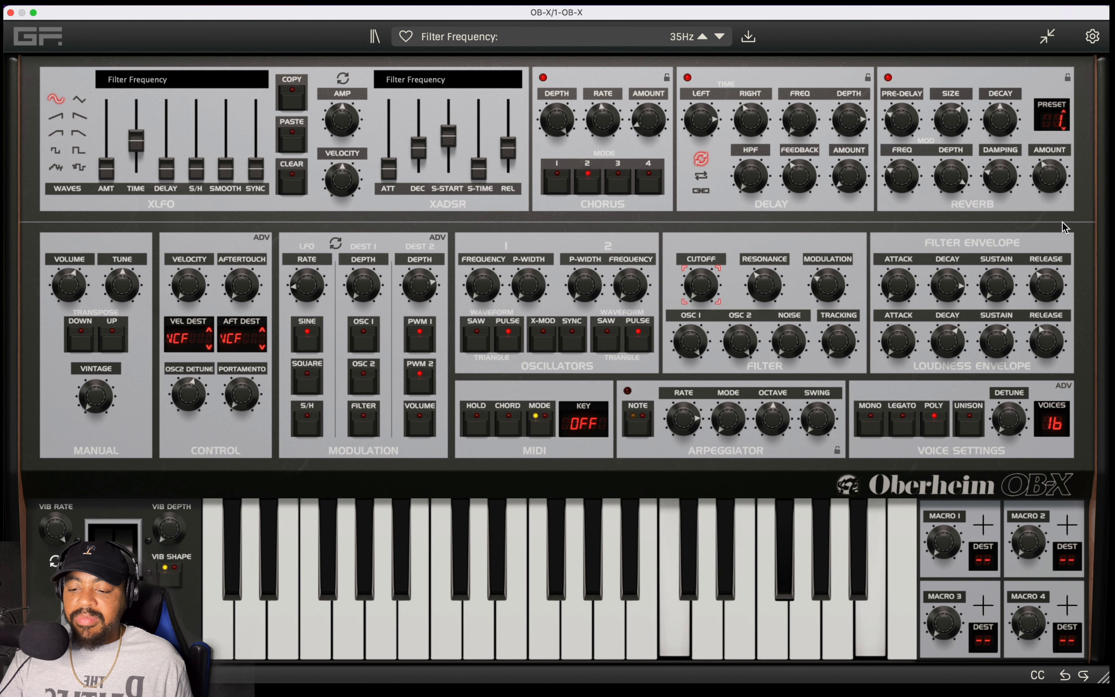
pyautogui.click(1006, 184)
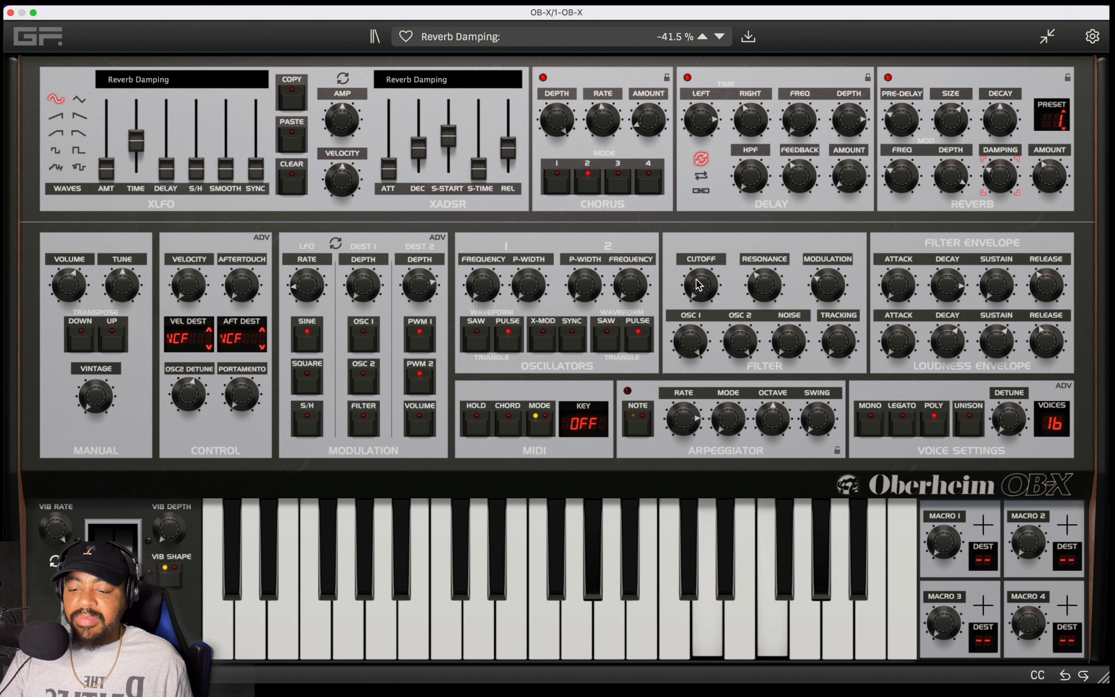
# Step: Reduce the reverb amount to about 1.6% between filter sweeps and return the cutoff to 35 Hz
pyautogui.moveTo(698, 279)
pyautogui.mouseDown()
pyautogui.moveTo(703, 196)
pyautogui.moveTo(701, 264)
pyautogui.mouseUp()
pyautogui.click(1047, 182)
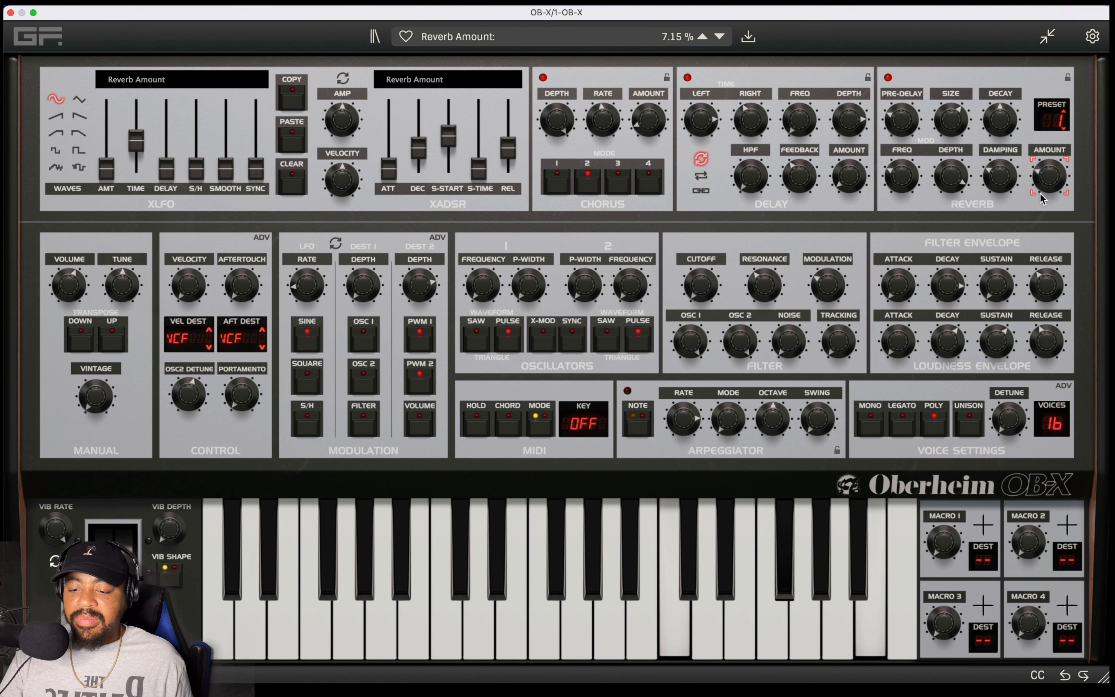
pyautogui.click(695, 284)
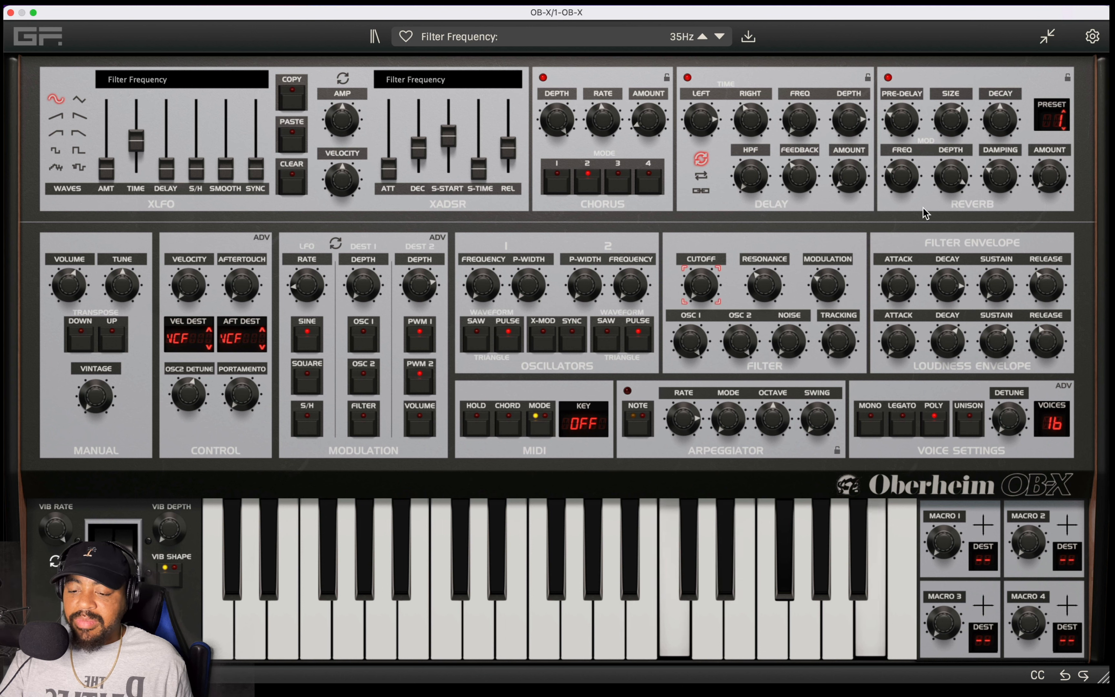
pyautogui.click(1052, 175)
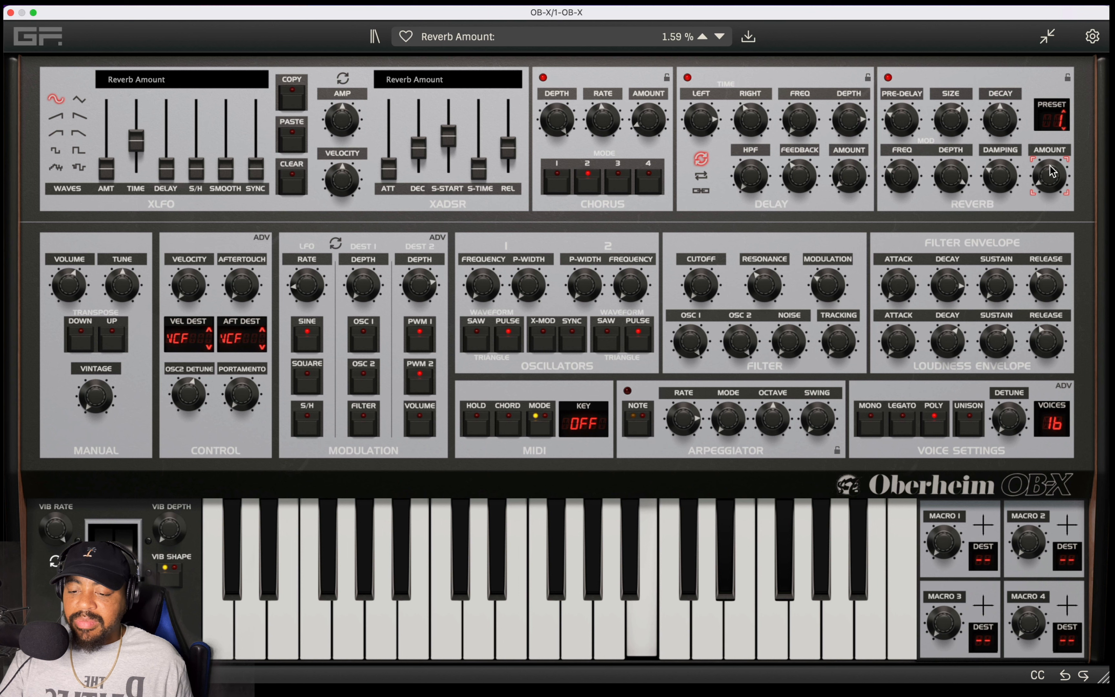
pyautogui.click(696, 290)
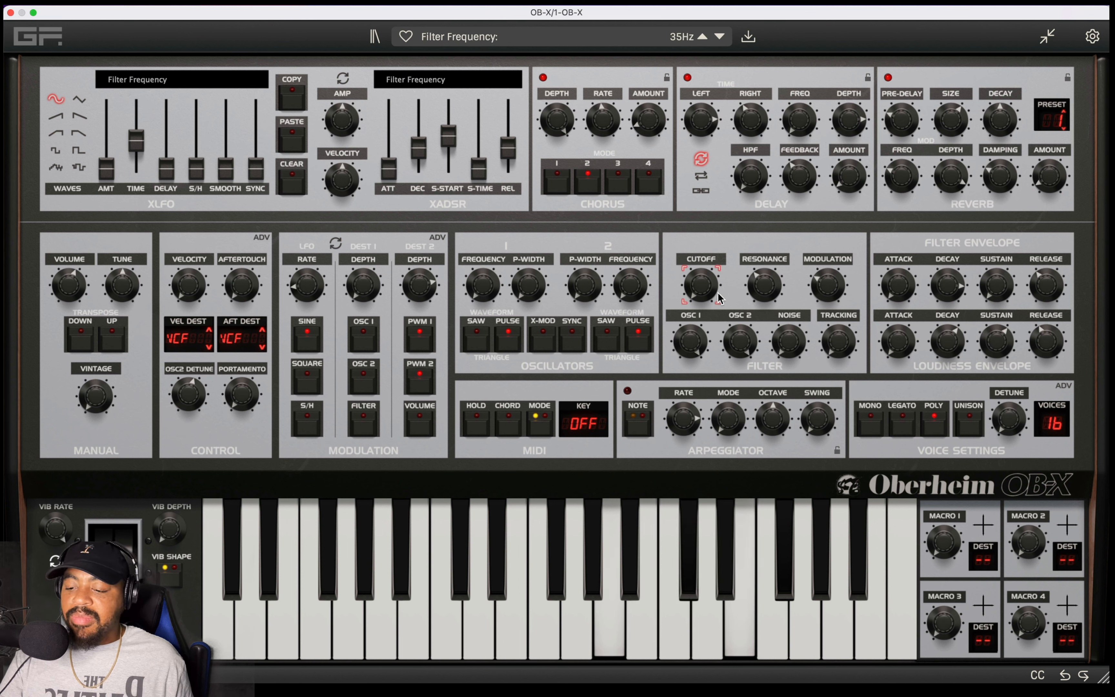
# Step: Finish adjusting the filter cutoff, then enable the arpeggiator with the Straight note type
pyautogui.moveTo(720, 297); pyautogui.dragTo(702, 320)
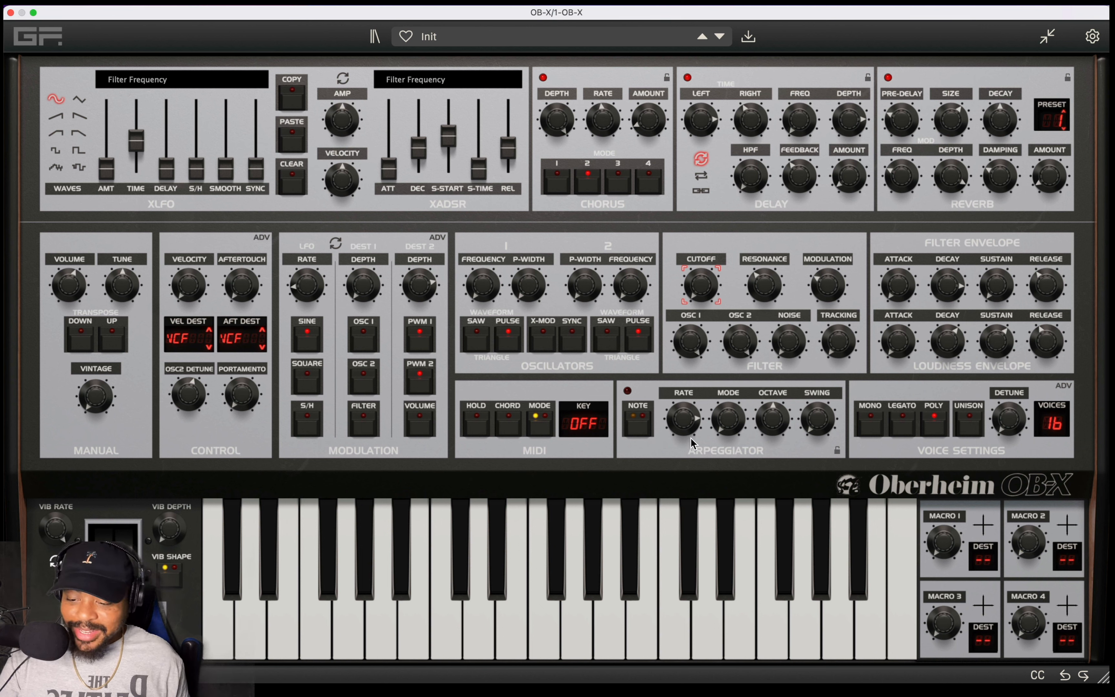
pyautogui.click(638, 434)
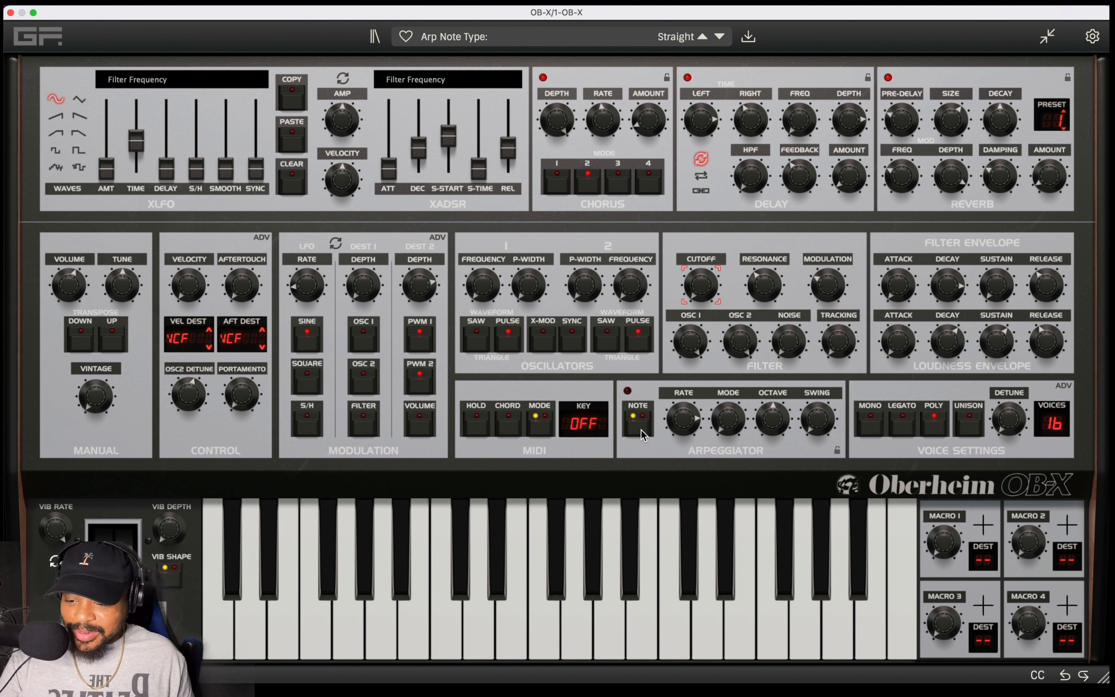
pyautogui.click(628, 390)
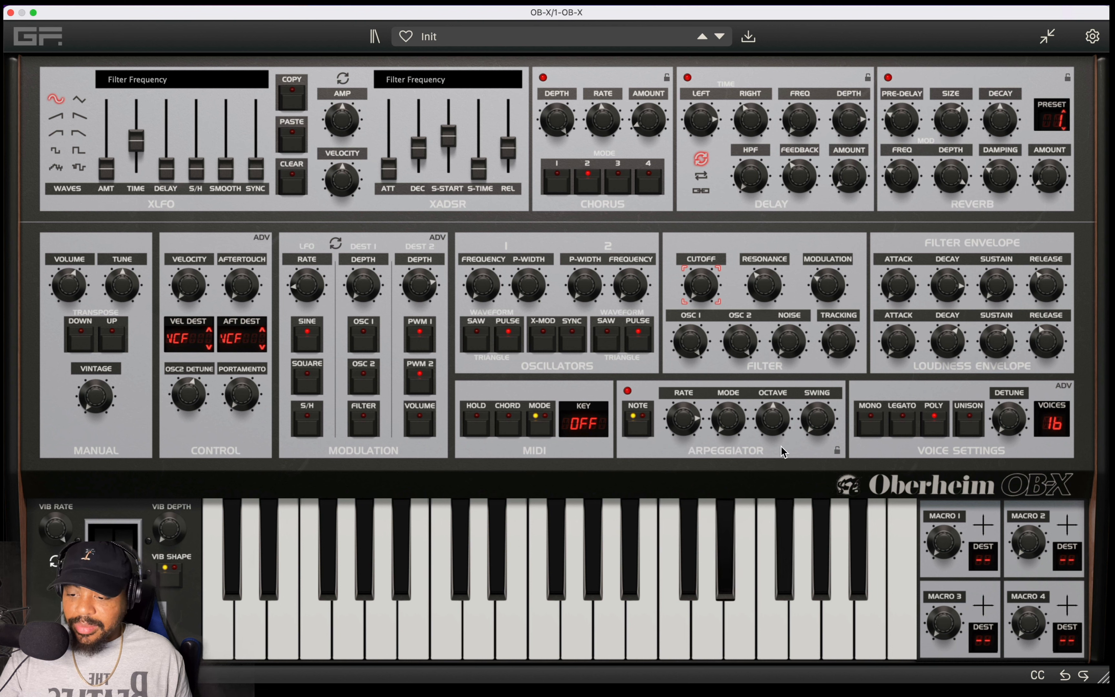
# Step: Adjust the arpeggiator's rate, mode and octave range, and set its swing to about 9.56%
pyautogui.moveTo(695, 410); pyautogui.dragTo(680, 434)
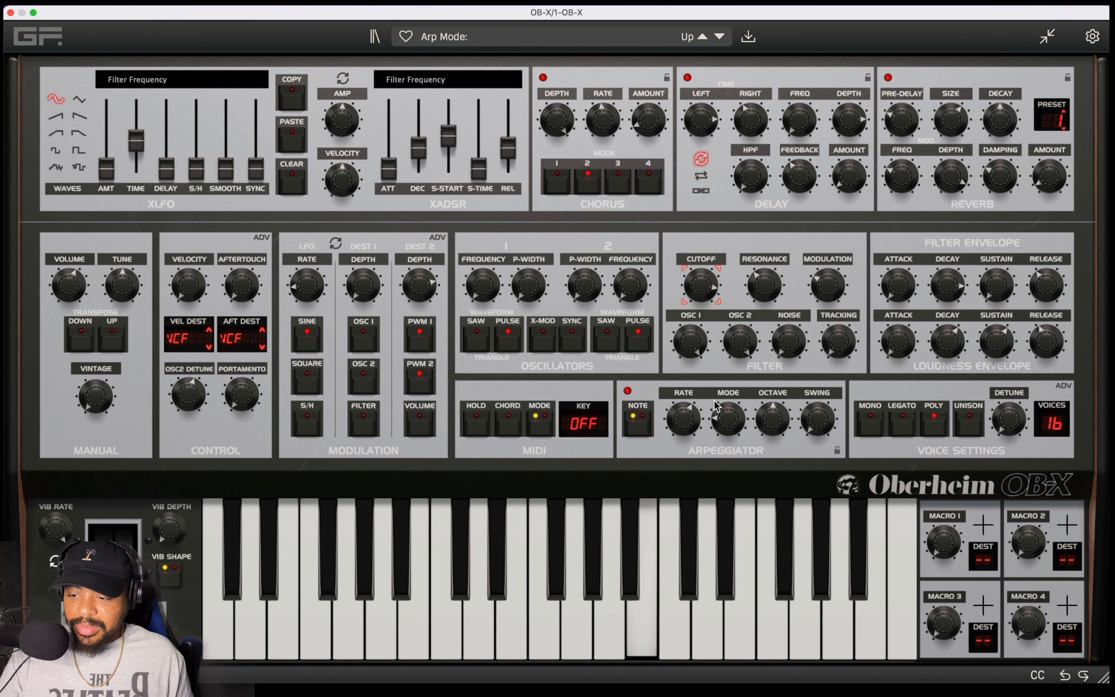
pyautogui.moveTo(716, 404); pyautogui.dragTo(718, 360)
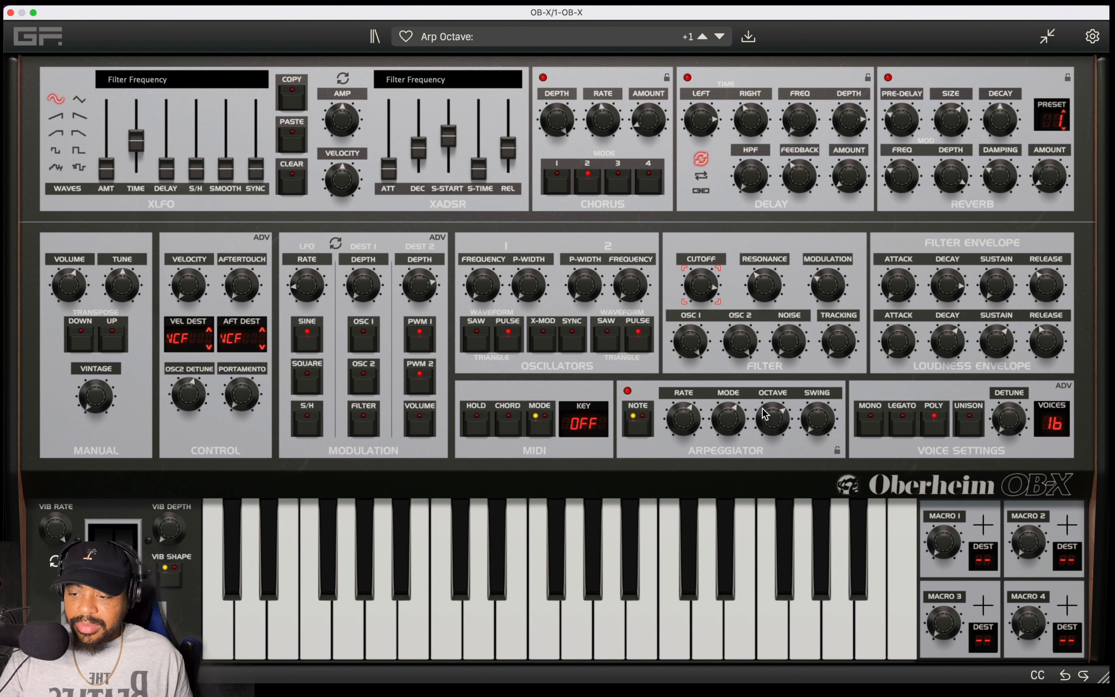
pyautogui.moveTo(766, 422); pyautogui.dragTo(763, 395)
pyautogui.moveTo(815, 429)
pyautogui.mouseDown()
pyautogui.moveTo(811, 401)
pyautogui.moveTo(812, 416)
pyautogui.mouseUp()
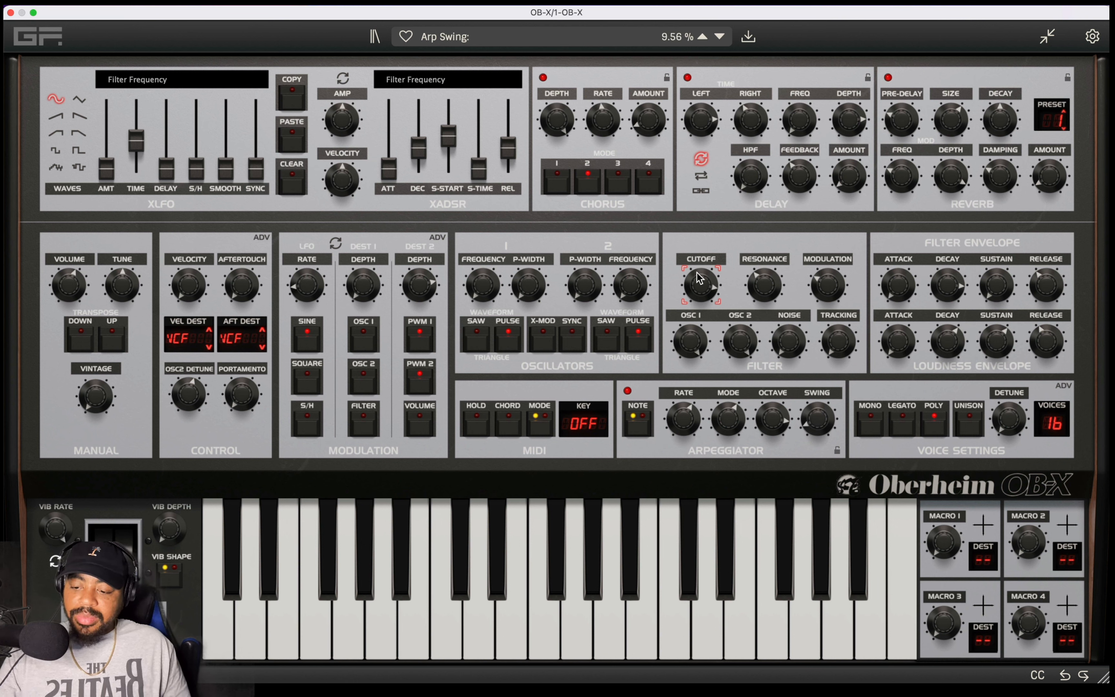
# Step: Set resonance to 0% and filter envelope amount to about 64%, and shape both envelopes with a 372 ms loudness decay and 89 ms filter release
pyautogui.click(767, 293)
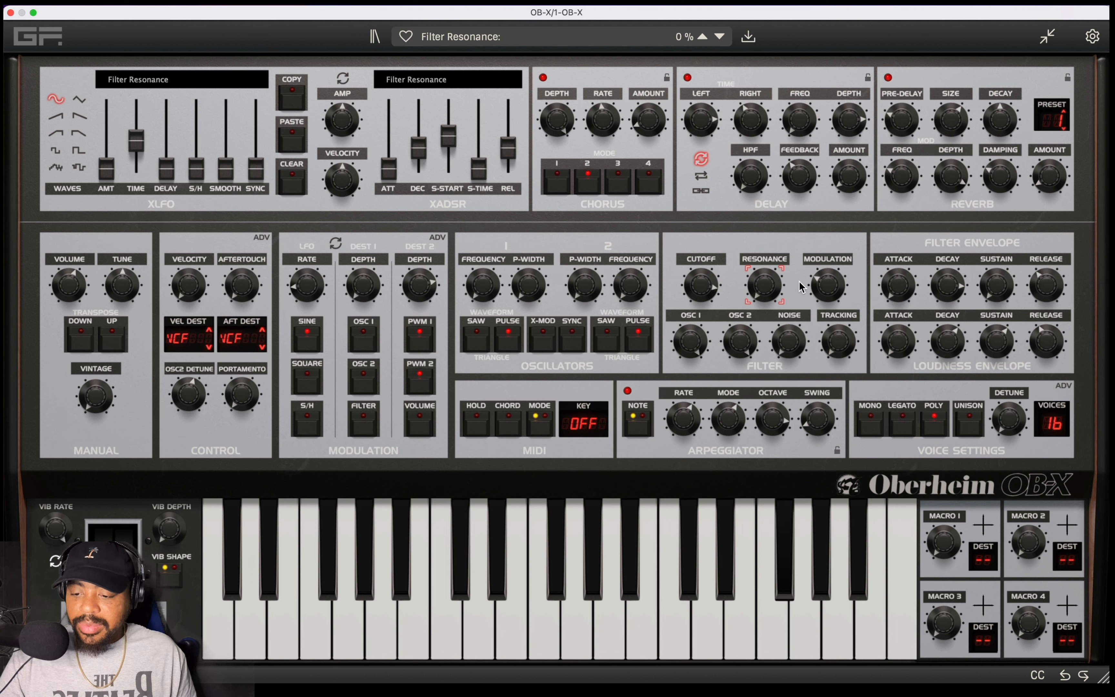
pyautogui.moveTo(835, 283); pyautogui.dragTo(836, 250)
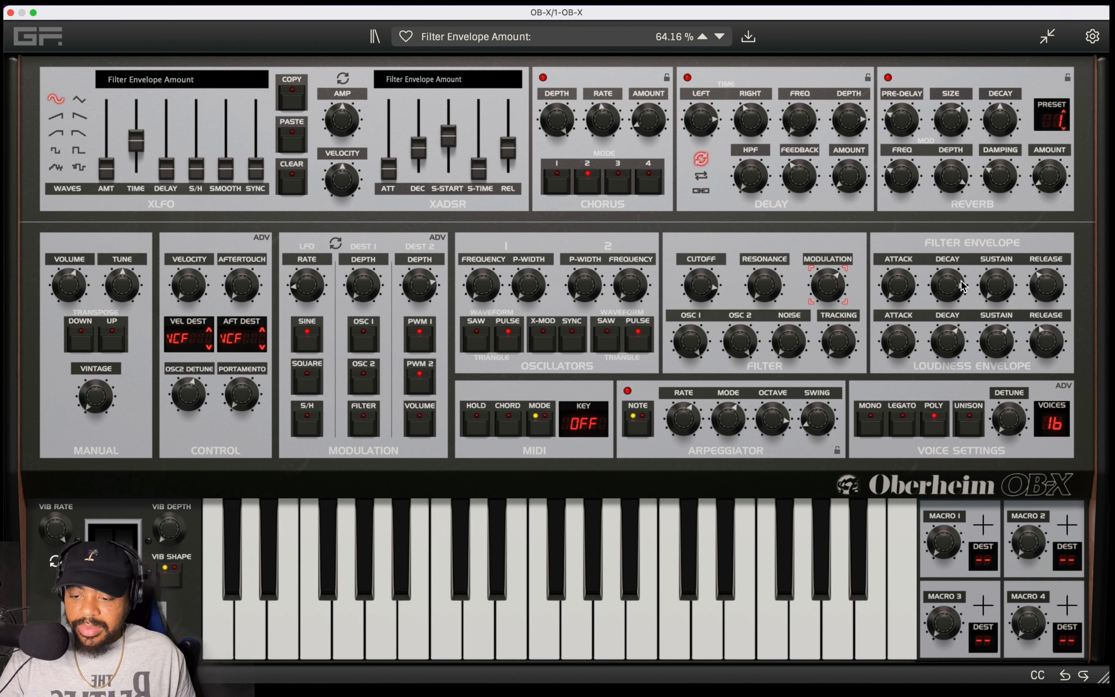
pyautogui.moveTo(948, 285); pyautogui.dragTo(948, 368)
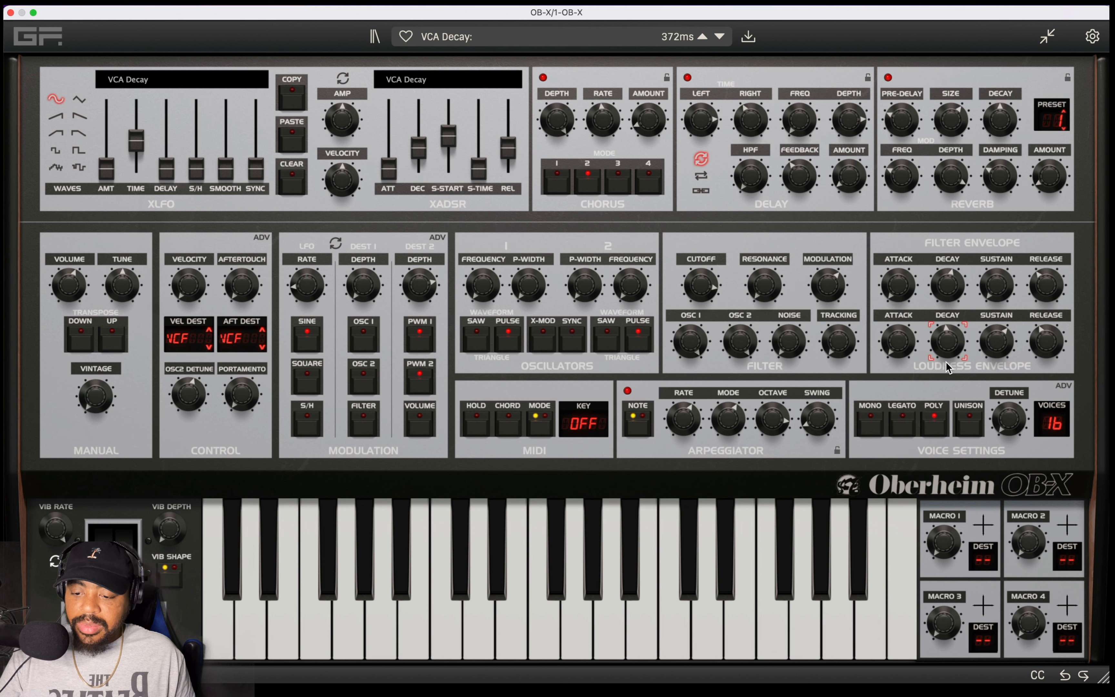
pyautogui.moveTo(1007, 339); pyautogui.dragTo(1039, 282)
pyautogui.click(1037, 275)
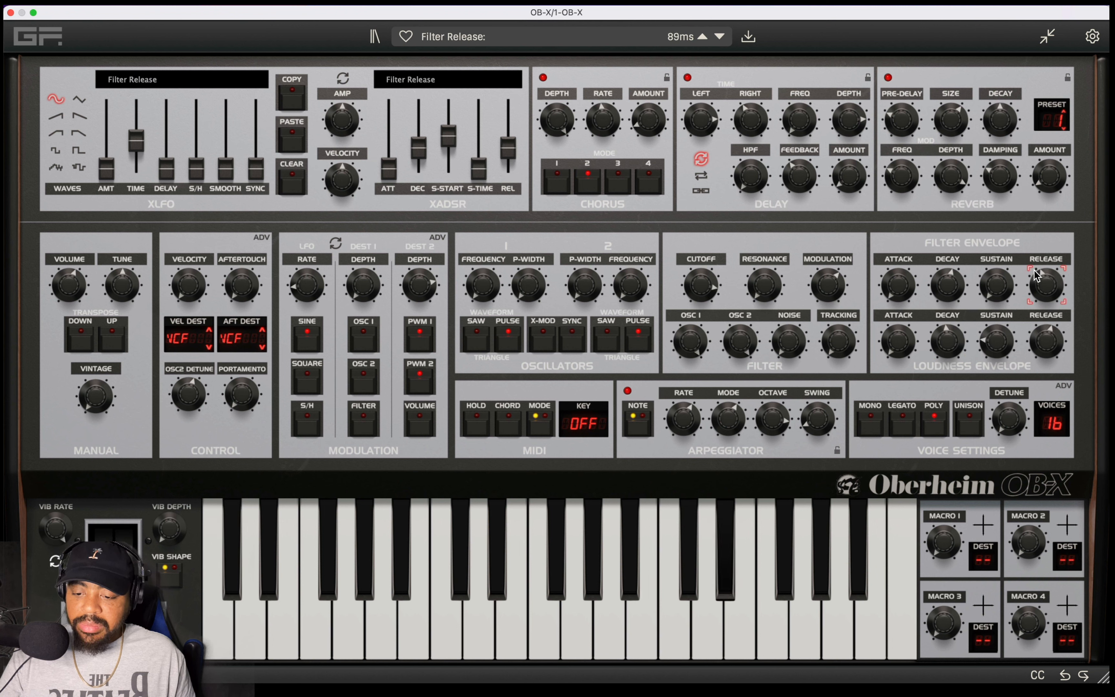
# Step: Audition cutoff and resonance changes, set the noise level to about -19 dB and raise the cutoff to about 989 Hz
pyautogui.moveTo(696, 284); pyautogui.dragTo(749, 339)
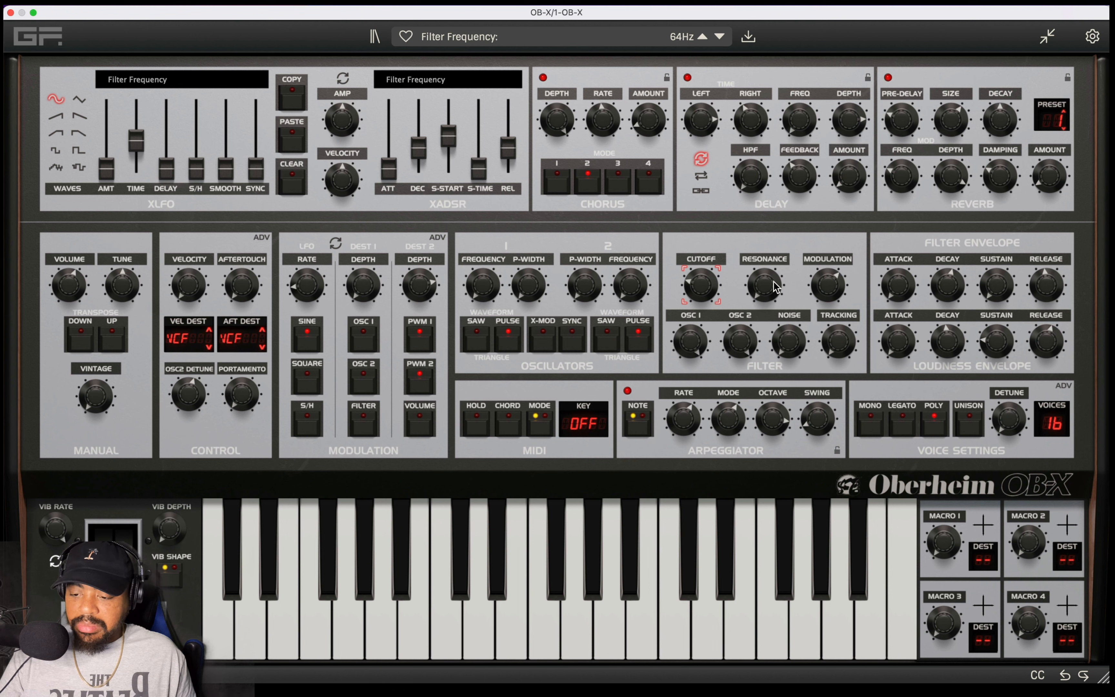
pyautogui.moveTo(776, 287); pyautogui.dragTo(769, 219)
pyautogui.moveTo(701, 285); pyautogui.dragTo(702, 306)
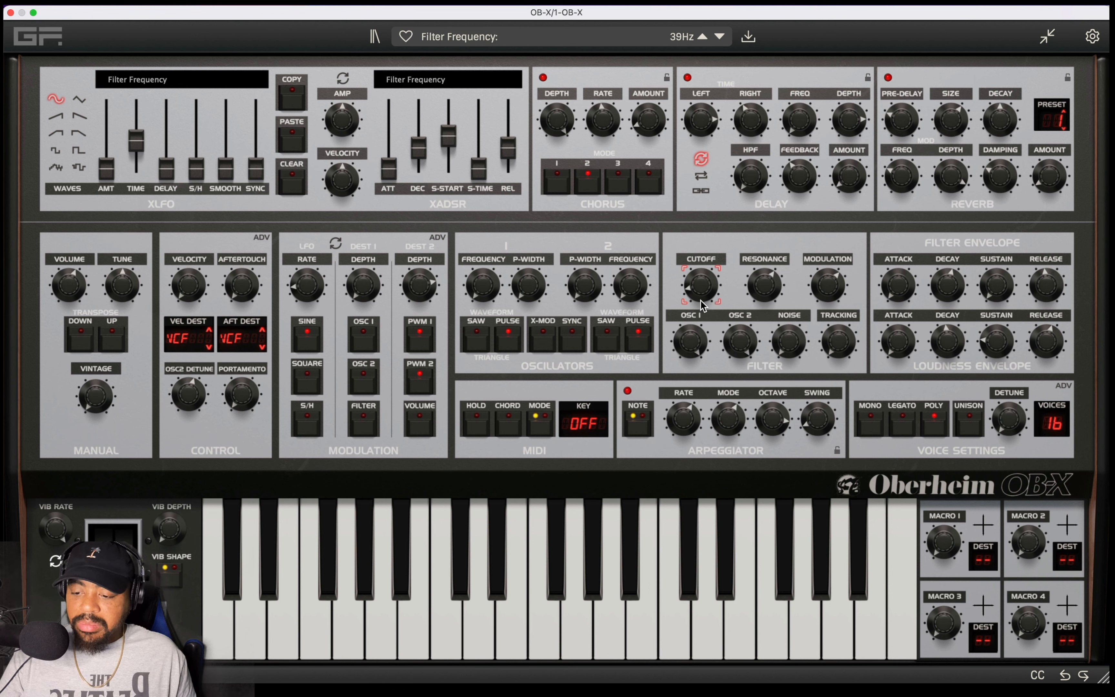
pyautogui.click(782, 325)
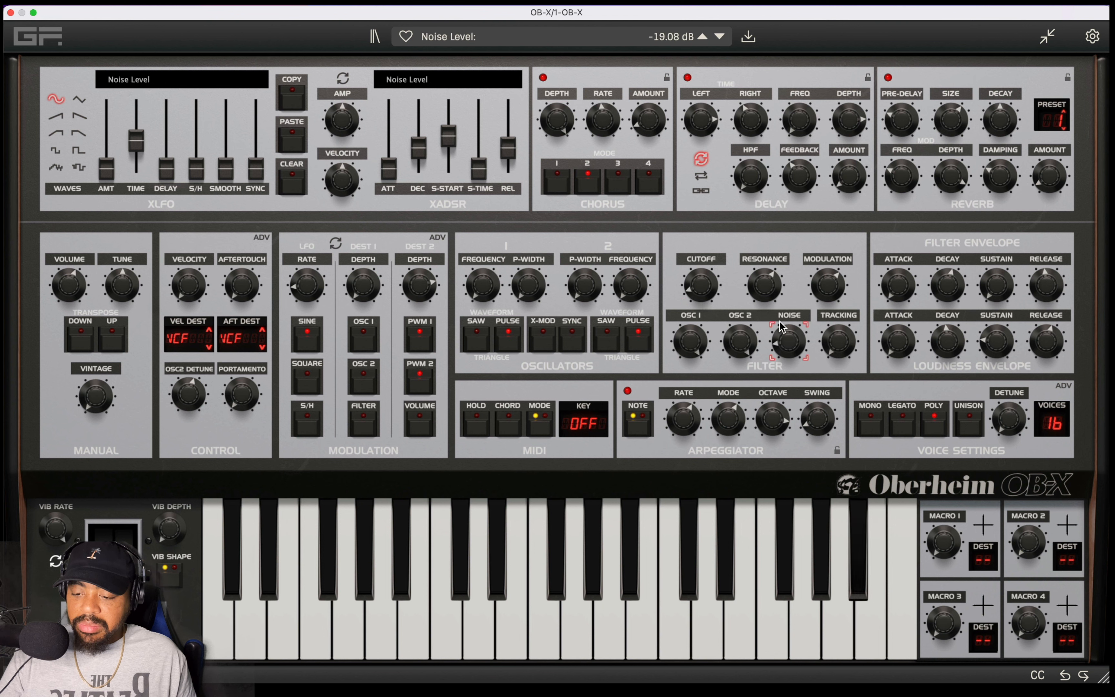
pyautogui.moveTo(701, 285); pyautogui.dragTo(696, 240)
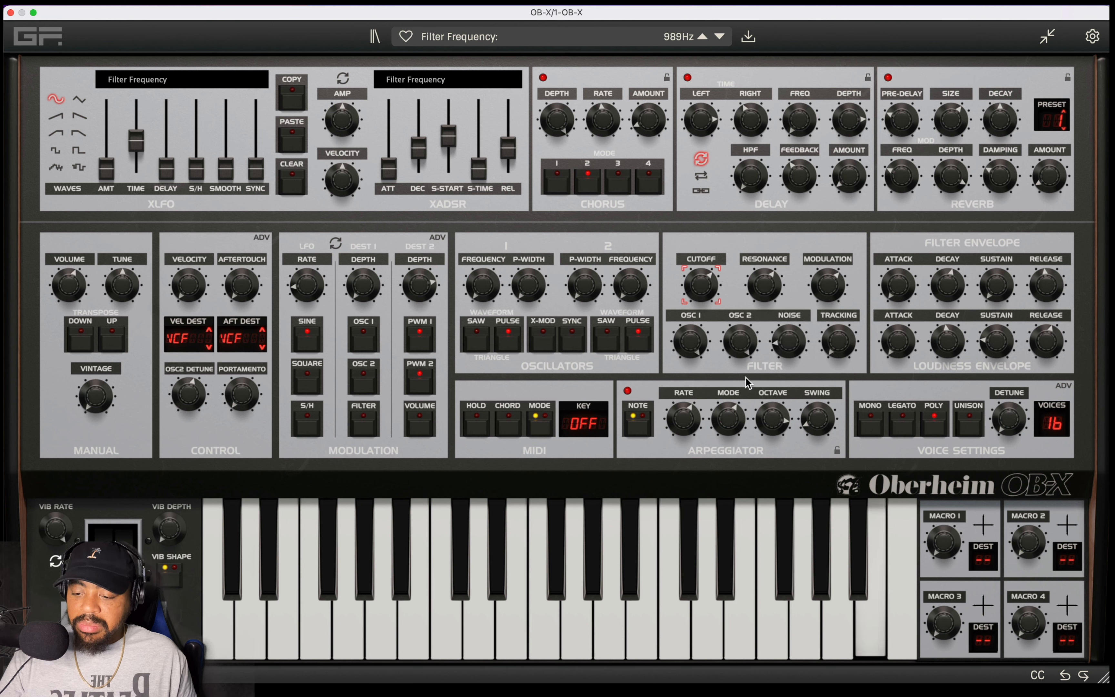
# Step: Set the arpeggiator mode to Down and try the Legato keyboard mode, ending on Poly
pyautogui.click(734, 428)
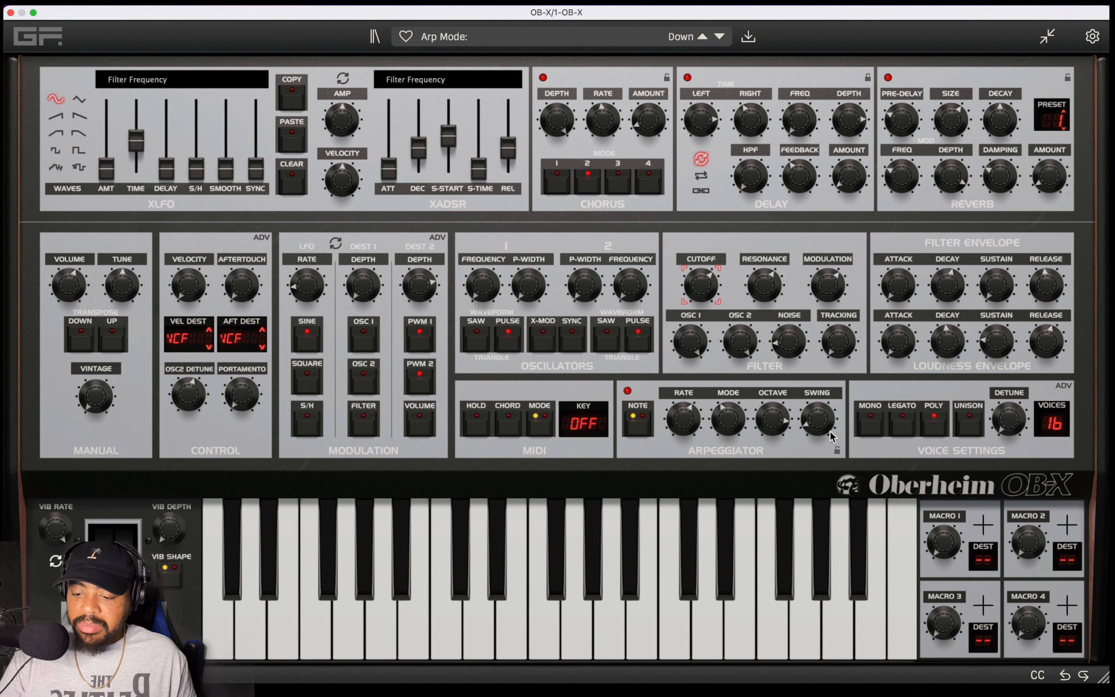
pyautogui.click(898, 422)
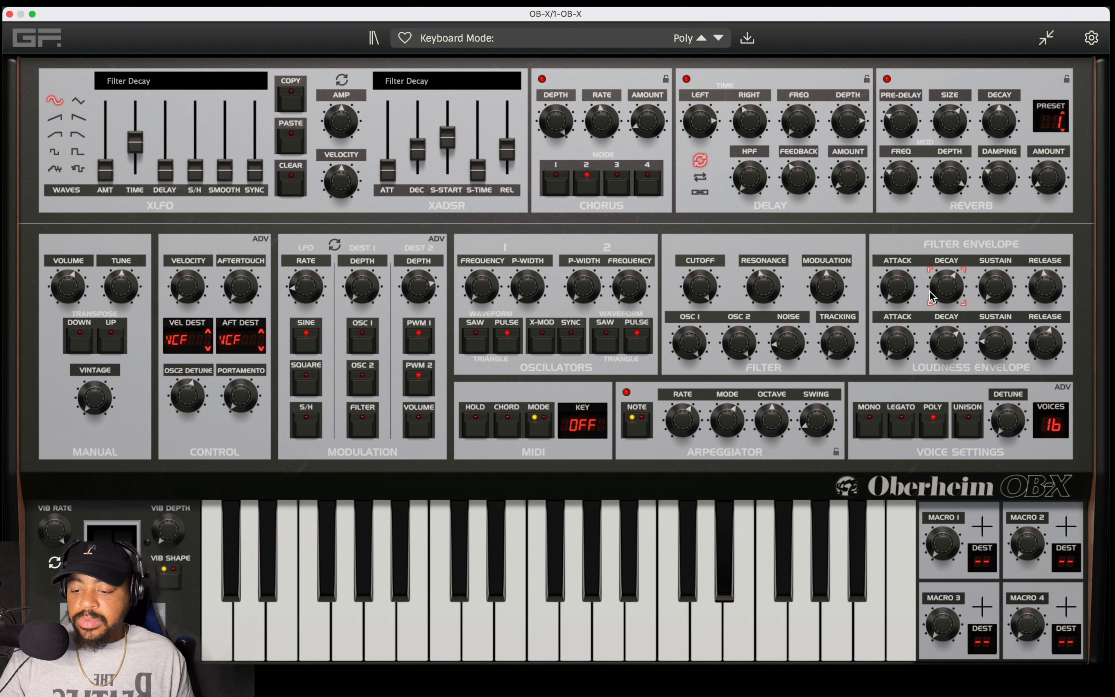
# Step: Shorten the filter decay, set the loudness sustain to -INF dB, and set the releases to 626 ms for the filter and 1856 ms for loudness
pyautogui.moveTo(942, 289); pyautogui.dragTo(929, 387)
pyautogui.moveTo(999, 347); pyautogui.dragTo(978, 431)
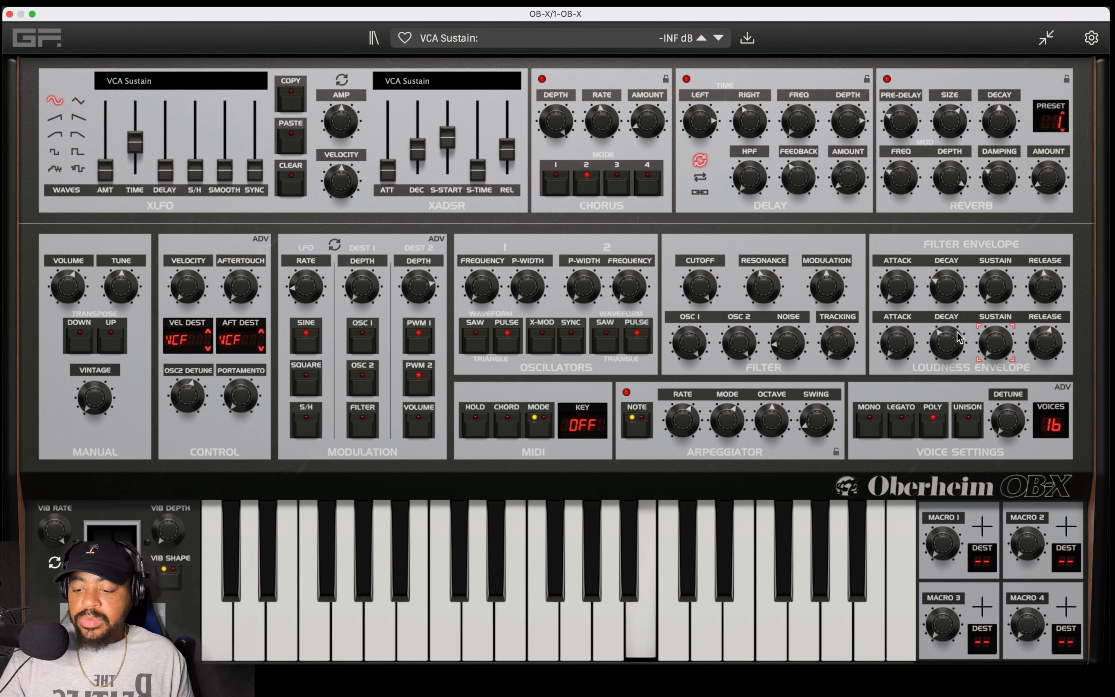
pyautogui.click(996, 285)
pyautogui.click(1045, 286)
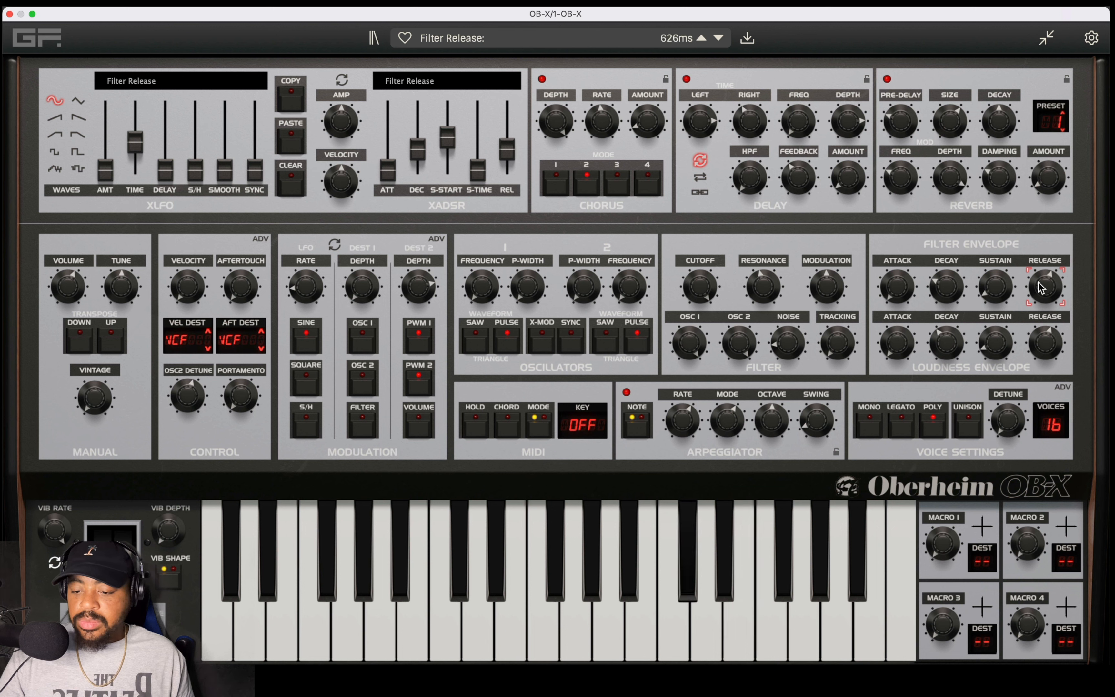
pyautogui.click(1039, 336)
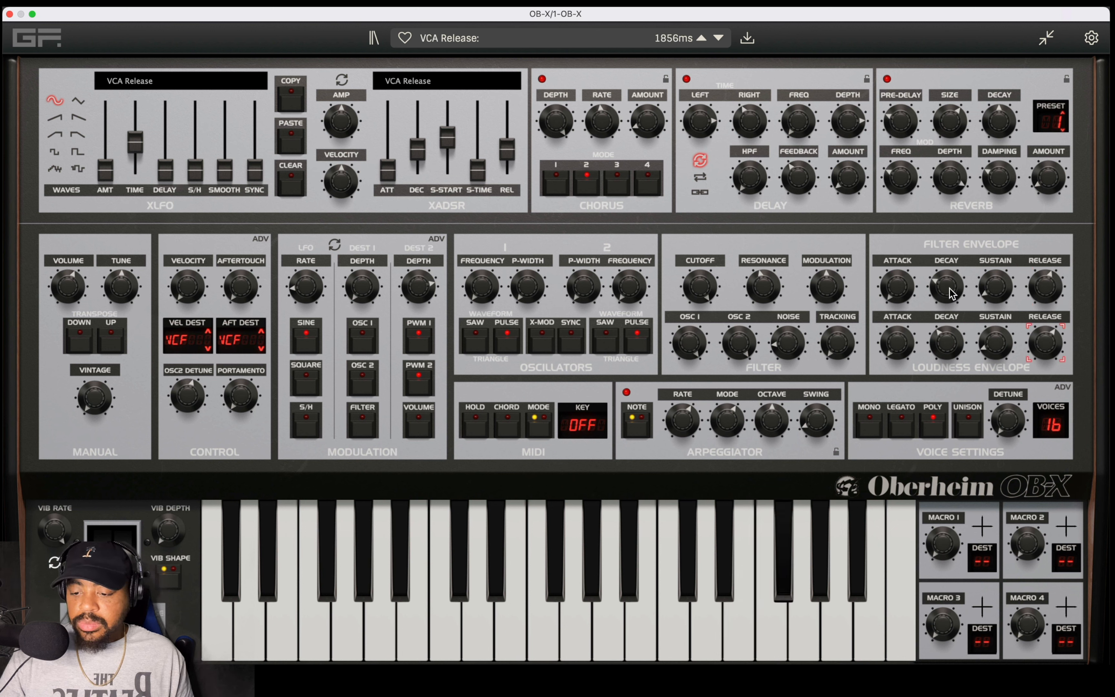
# Step: Reduce the filter envelope amount, readjust the filter decay and set the loudness decay to about 436 ms
pyautogui.click(952, 267)
pyautogui.click(946, 341)
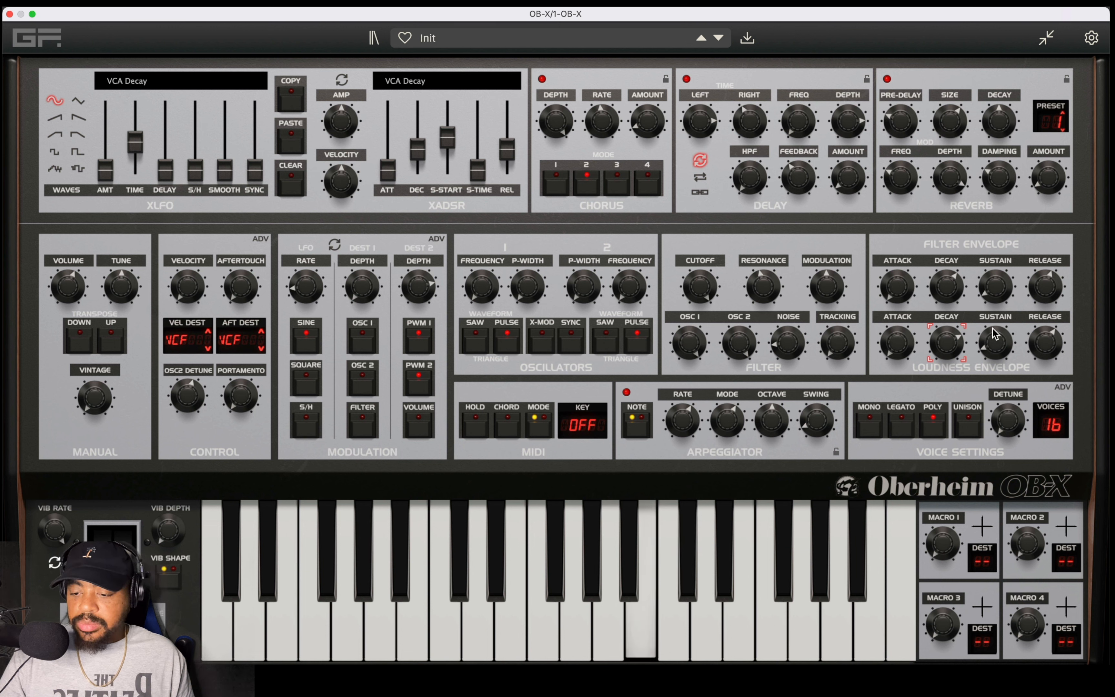
pyautogui.moveTo(946, 341)
pyautogui.mouseDown()
pyautogui.moveTo(950, 386)
pyautogui.moveTo(954, 329)
pyautogui.mouseUp()
pyautogui.moveTo(837, 288); pyautogui.dragTo(833, 313)
pyautogui.moveTo(943, 288); pyautogui.dragTo(943, 348)
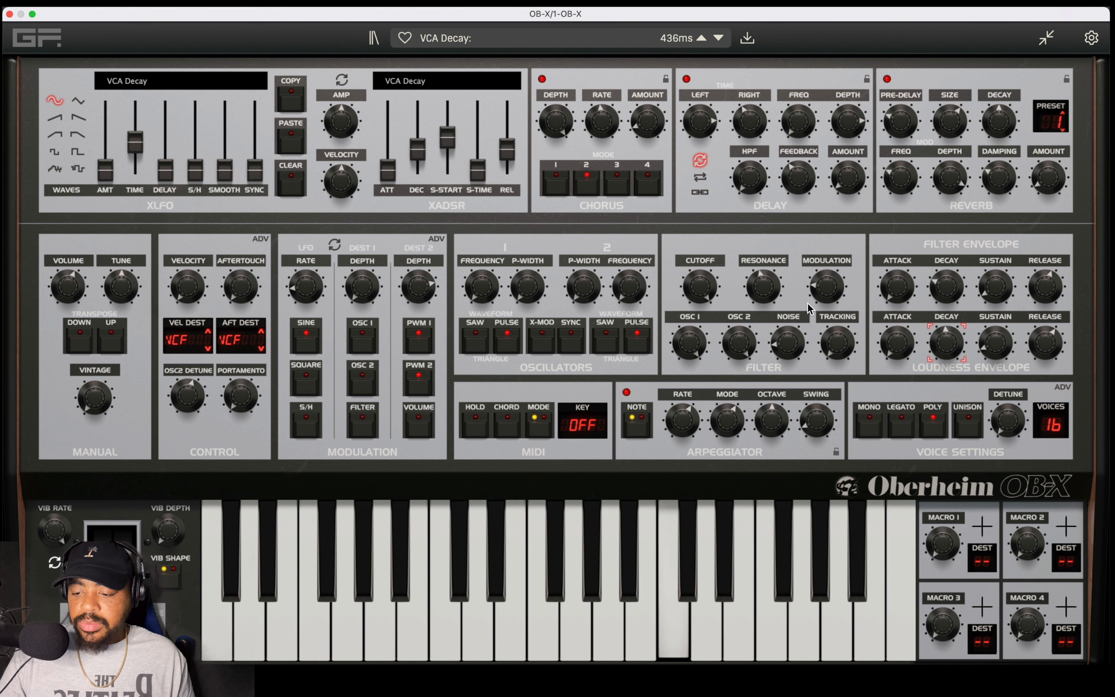
# Step: Bring the cutoff to about 916 Hz, increase the resonance and both envelope decays slightly, and sweep the cutoff upward
pyautogui.moveTo(692, 289); pyautogui.dragTo(692, 326)
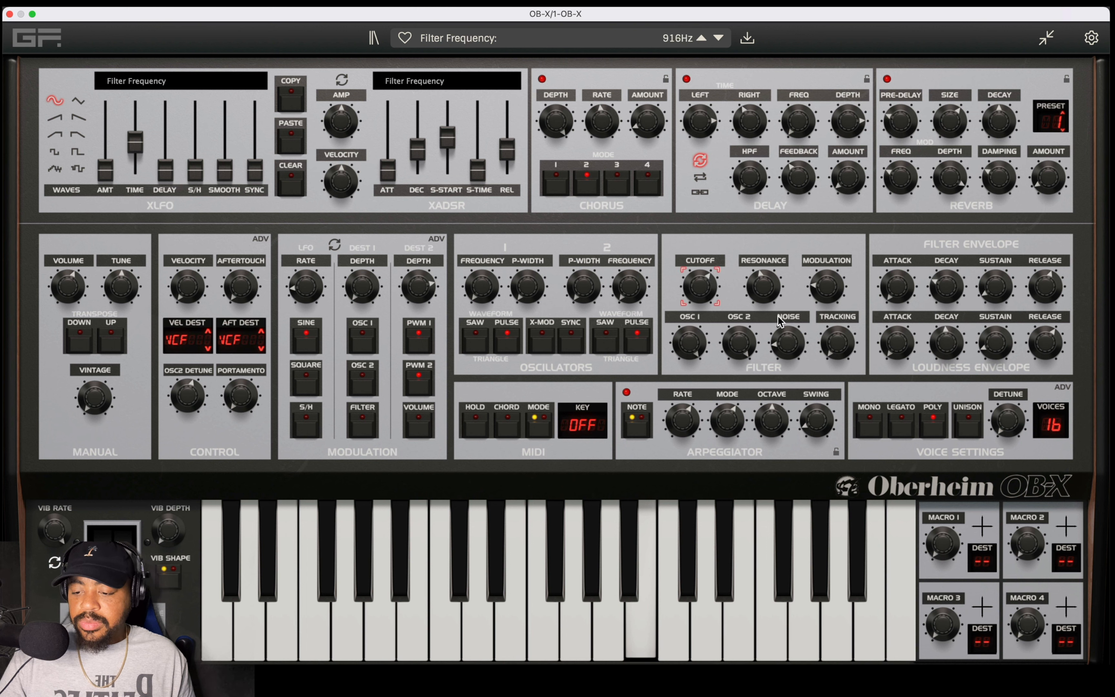
pyautogui.moveTo(771, 285); pyautogui.dragTo(771, 267)
pyautogui.moveTo(956, 282); pyautogui.dragTo(956, 266)
pyautogui.moveTo(943, 342); pyautogui.dragTo(943, 331)
pyautogui.moveTo(700, 295); pyautogui.dragTo(711, 87)
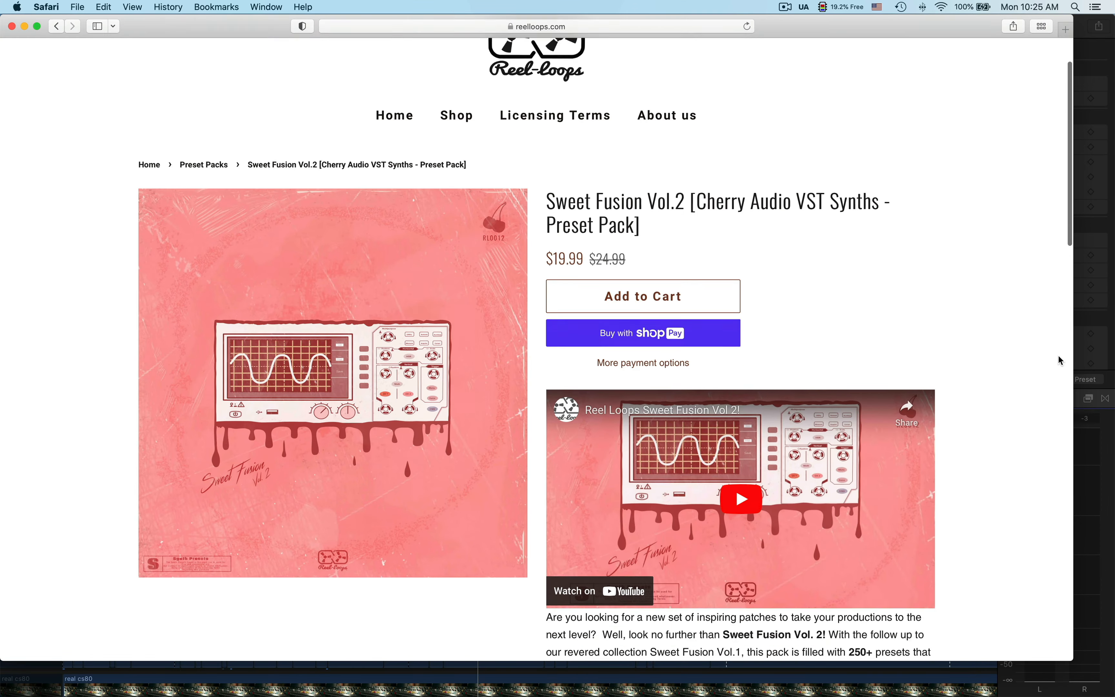
# Step: Switch to Safari and look through the Sweet Fusion Vol.2 preset pack page on the Reel Loops site
pyautogui.scroll(-7, 1058, 358)
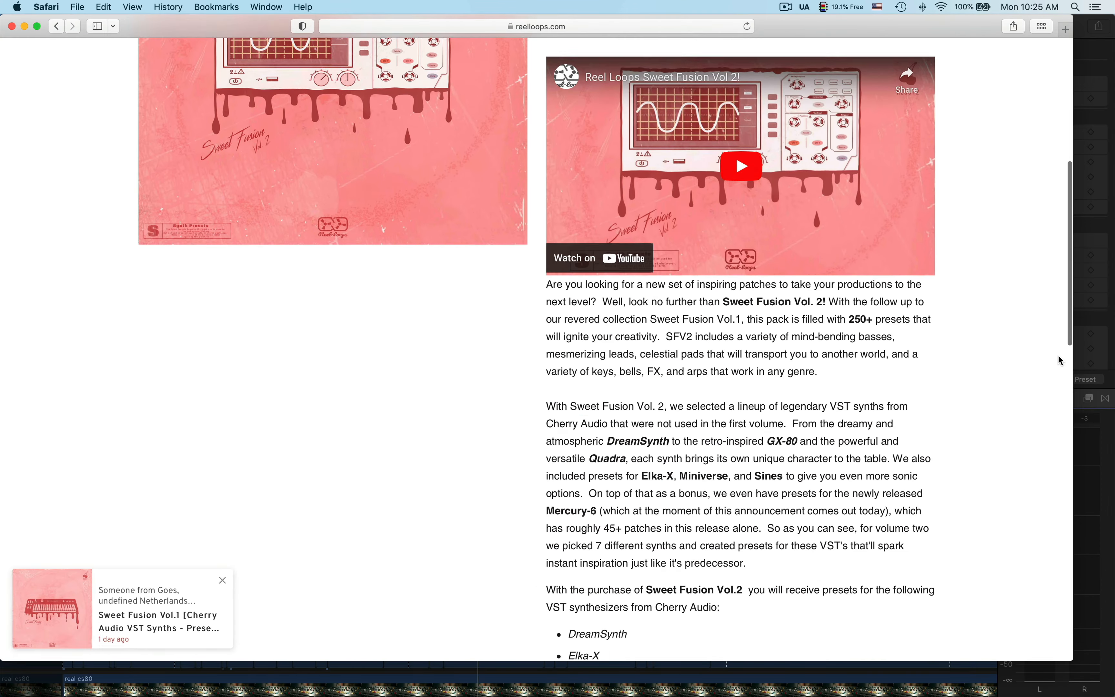
pyautogui.scroll(-15, 1058, 355)
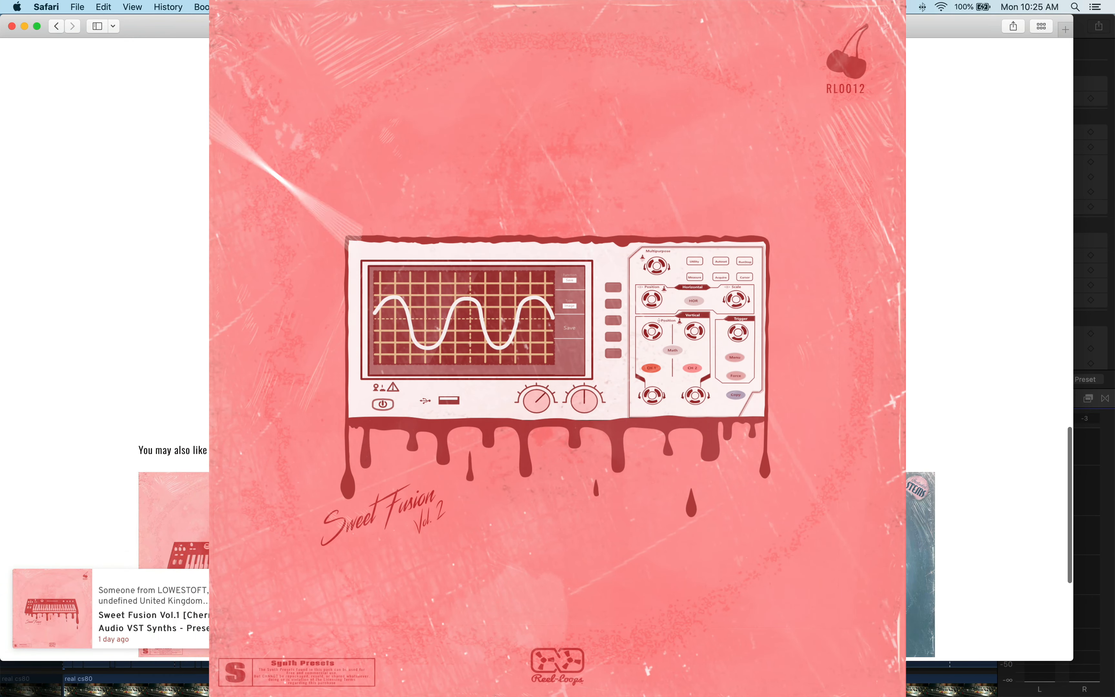
pyautogui.scroll(2, 537, 349)
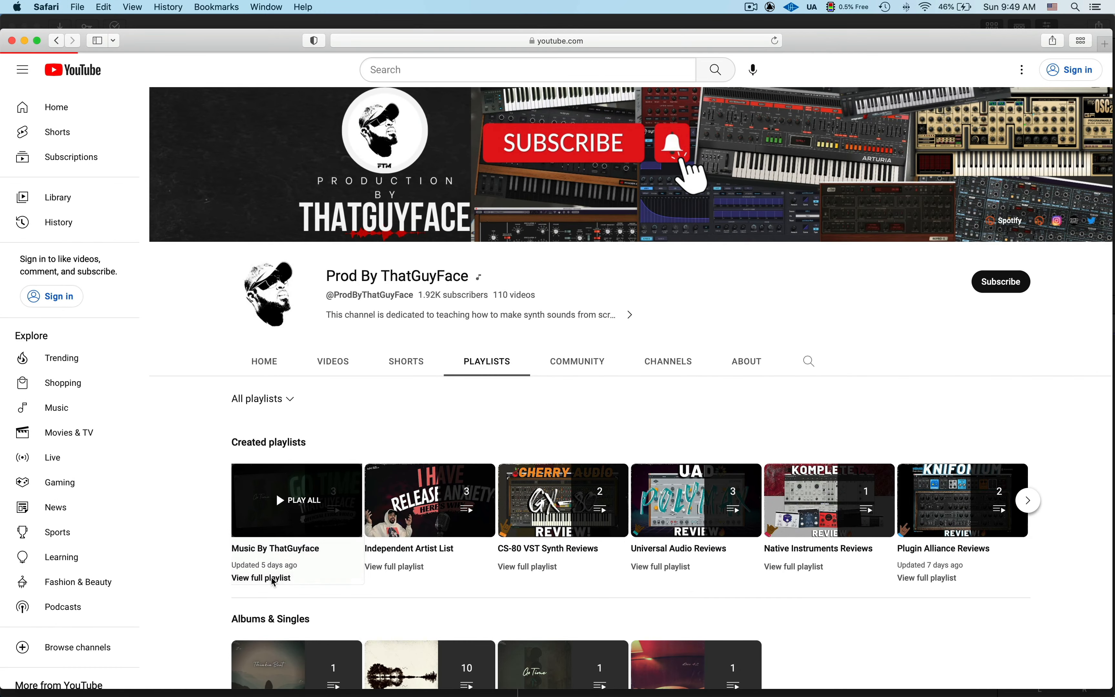
# Step: Open the channel's Music By ThatGuyface playlist on YouTube and view the Thinkin Bout lyric video
pyautogui.click(276, 492)
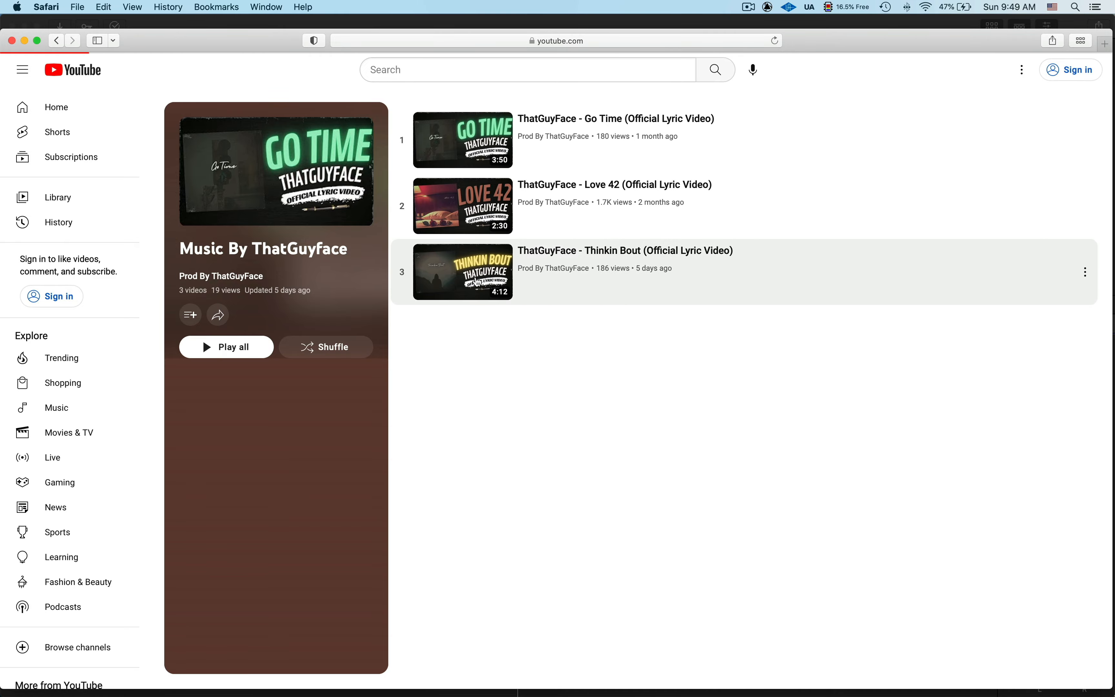
pyautogui.click(479, 283)
pyautogui.scroll(-3, 486, 285)
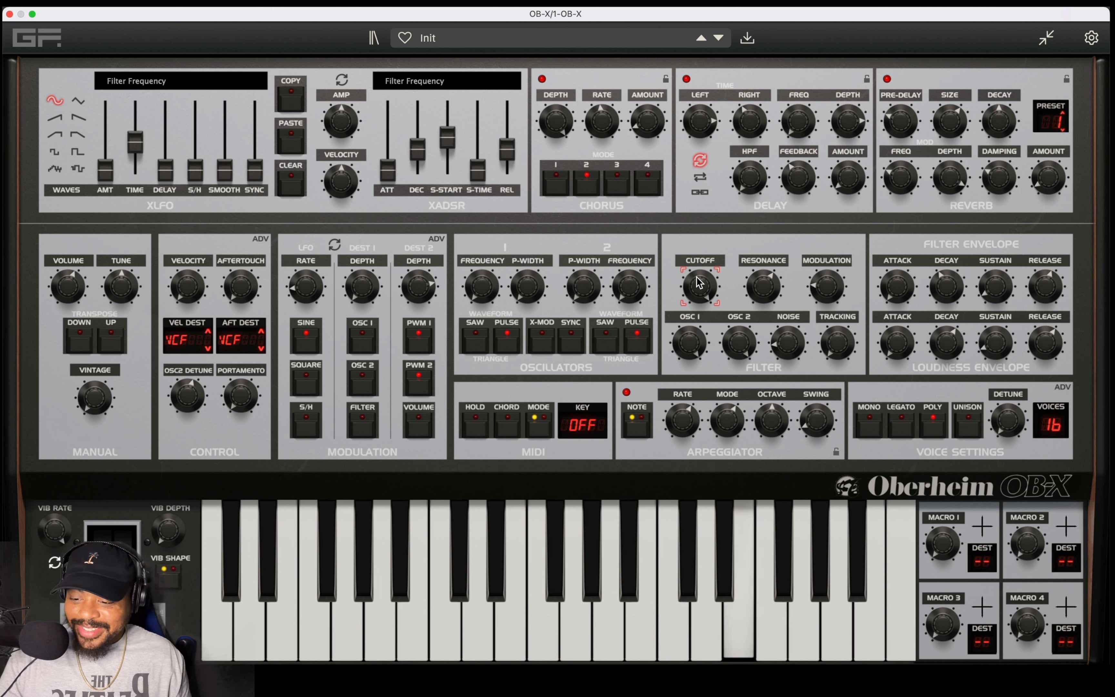
# Step: Switch back to the OB-X, raise the filter envelope amount, turn the arpeggiator off and set the cutoff to about 844 Hz
pyautogui.moveTo(696, 277); pyautogui.dragTo(743, 311)
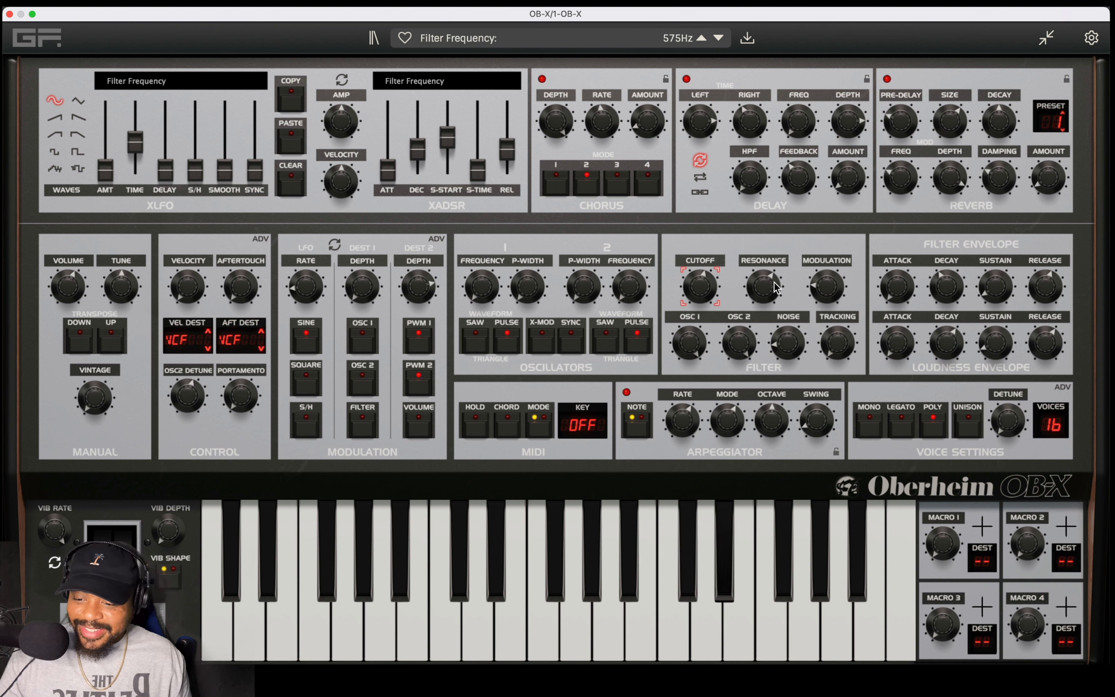
pyautogui.moveTo(825, 299); pyautogui.dragTo(826, 203)
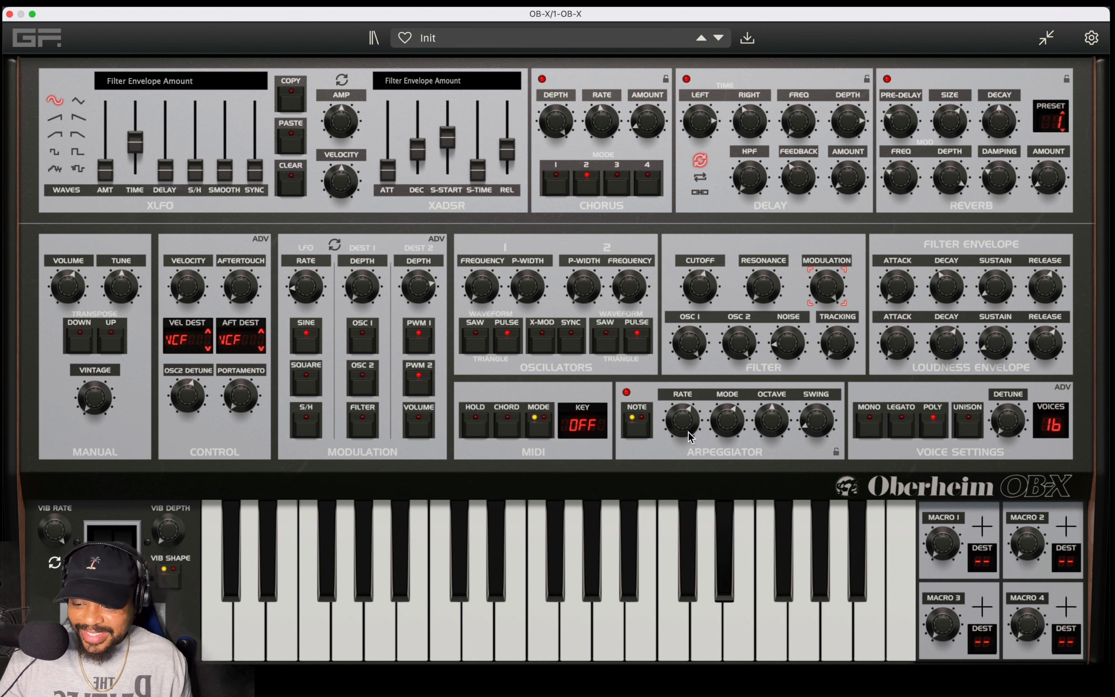
pyautogui.click(627, 393)
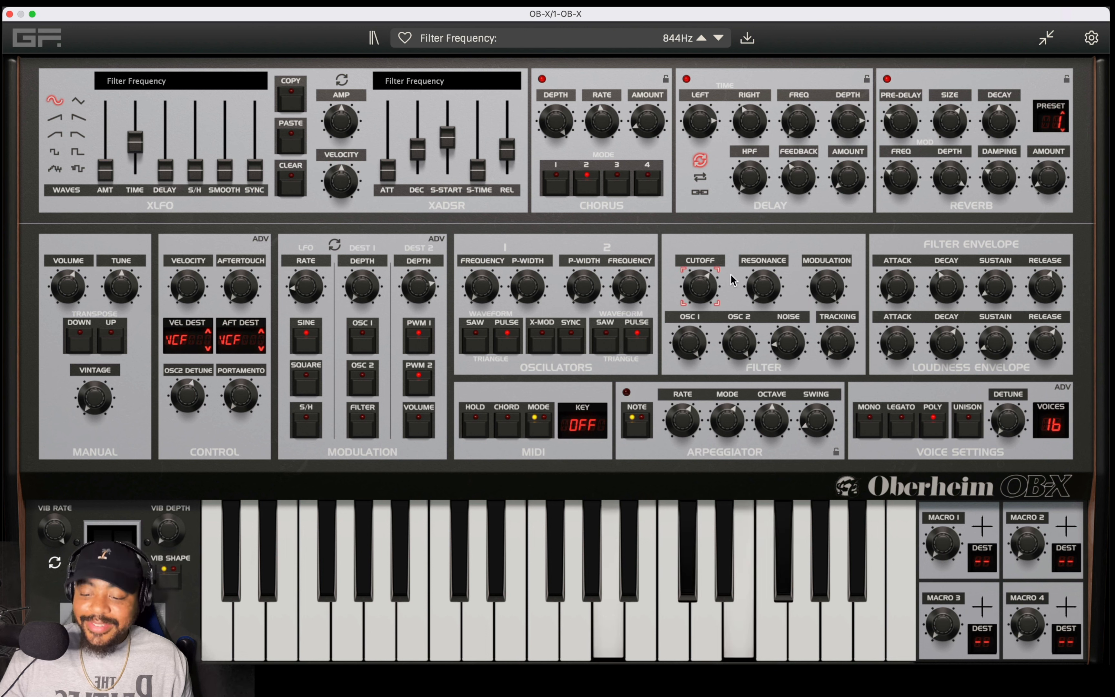
# Step: Set the filter envelope decay to 24000 ms and the loudness envelope decay to 35000 ms
pyautogui.click(948, 287)
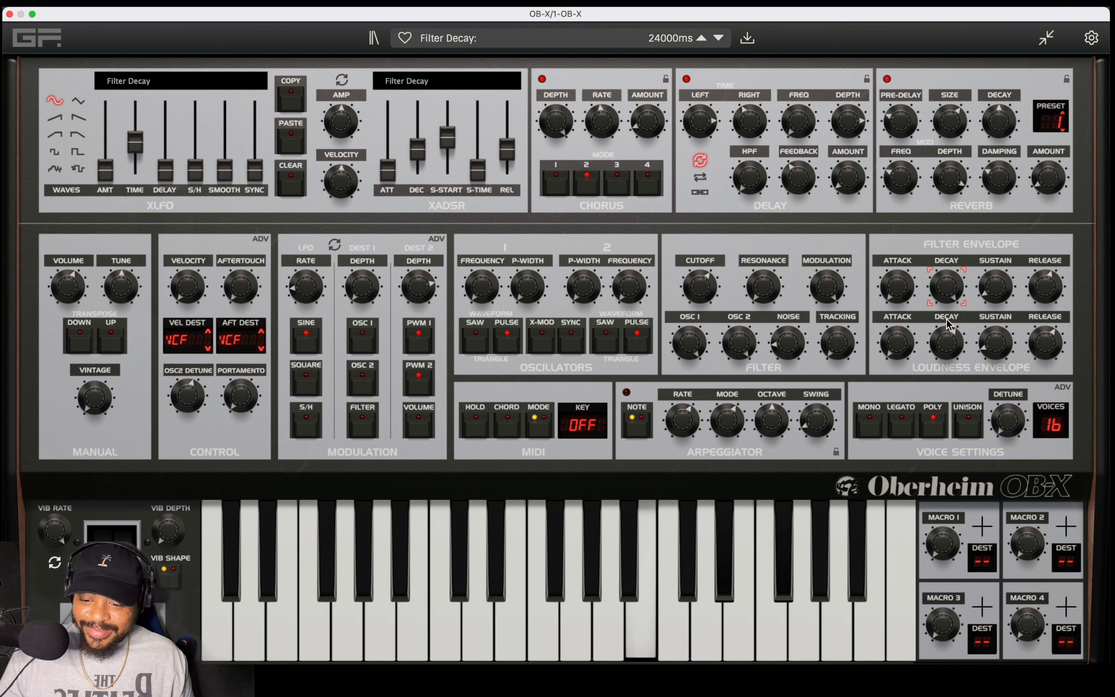
pyautogui.click(947, 343)
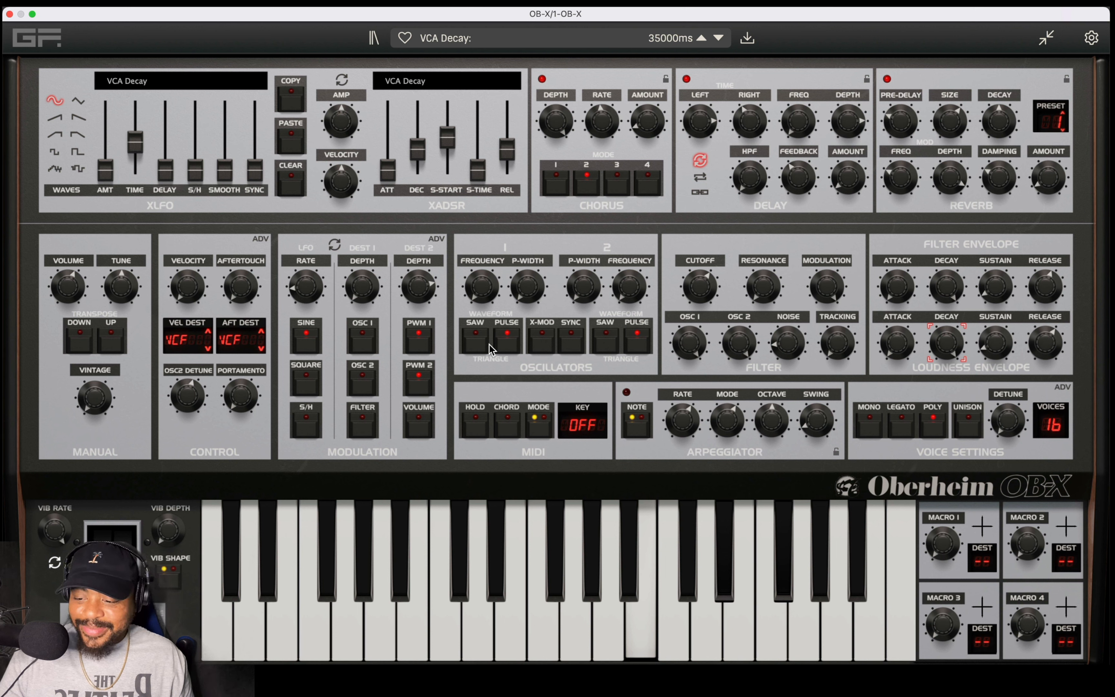
# Step: Change oscillator 1's waveform to Saw and enable the saw waveform on oscillator 2
pyautogui.click(477, 343)
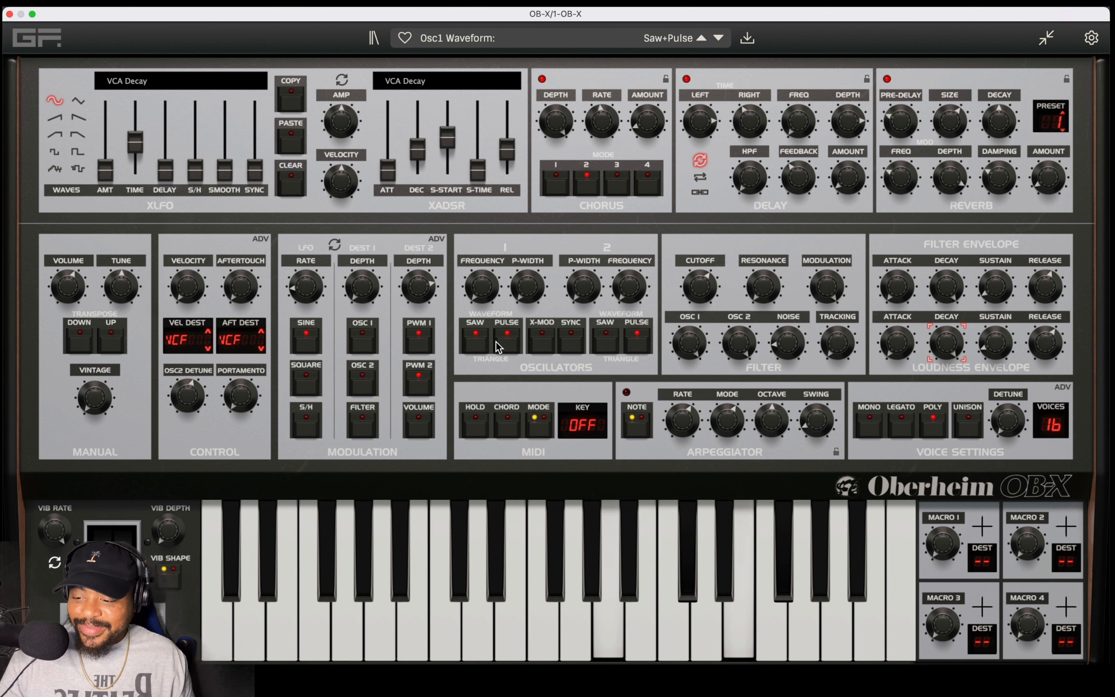
pyautogui.click(606, 343)
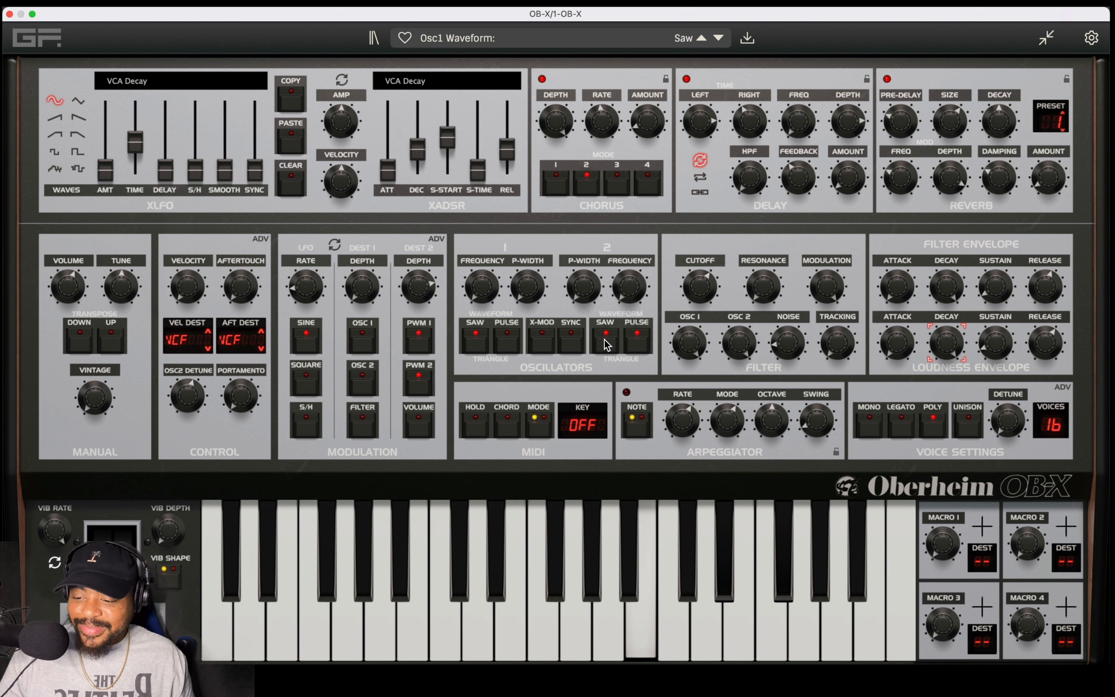
# Step: Switch off oscillator 2's pulse so only Saw remains, and set the Osc2 detune to 0.04 ST
pyautogui.click(638, 342)
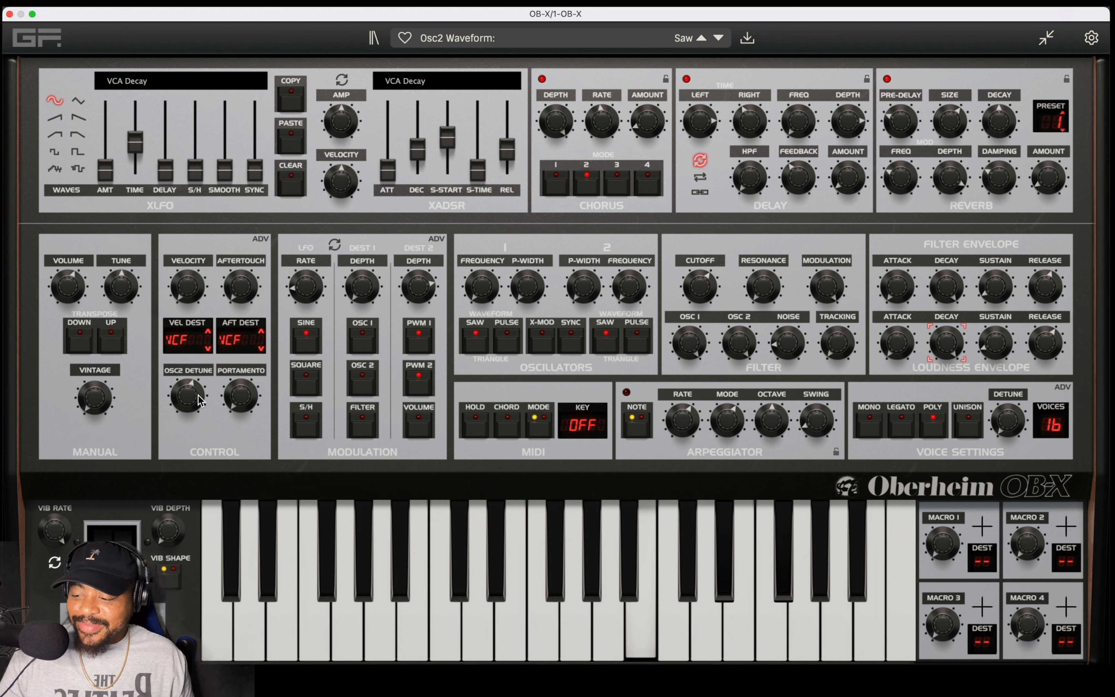
pyautogui.moveTo(199, 400); pyautogui.dragTo(198, 404)
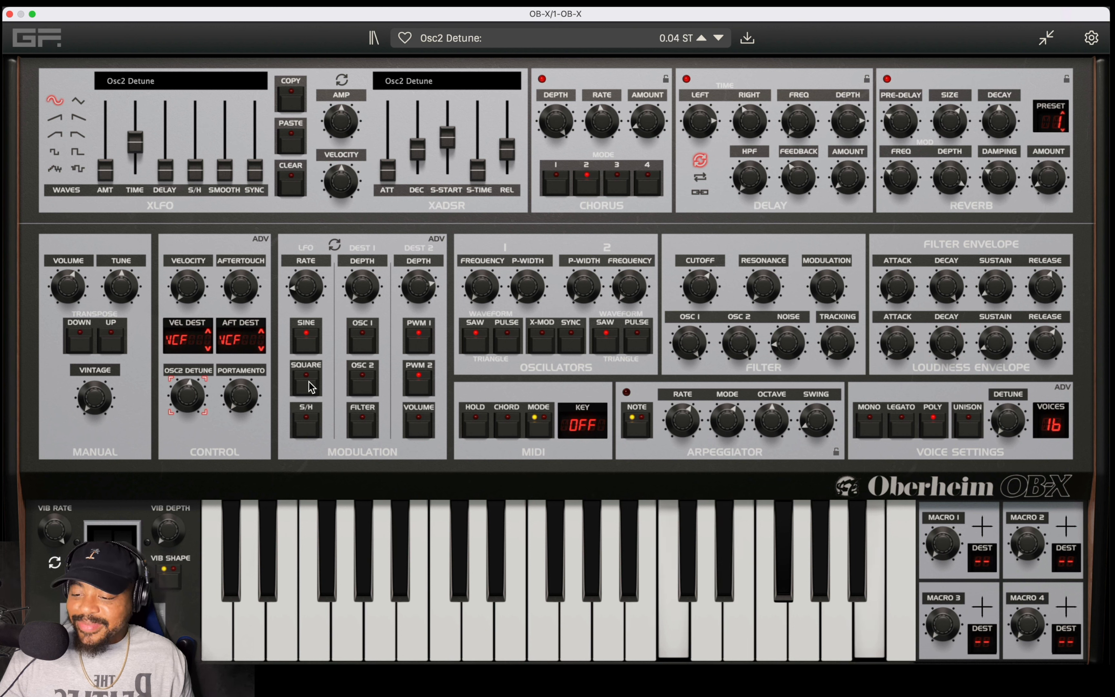
# Step: Set the filter envelope amount to 69.61 % with the cutoff at 35 Hz, and the loudness envelope decay to 3235 ms
pyautogui.click(824, 290)
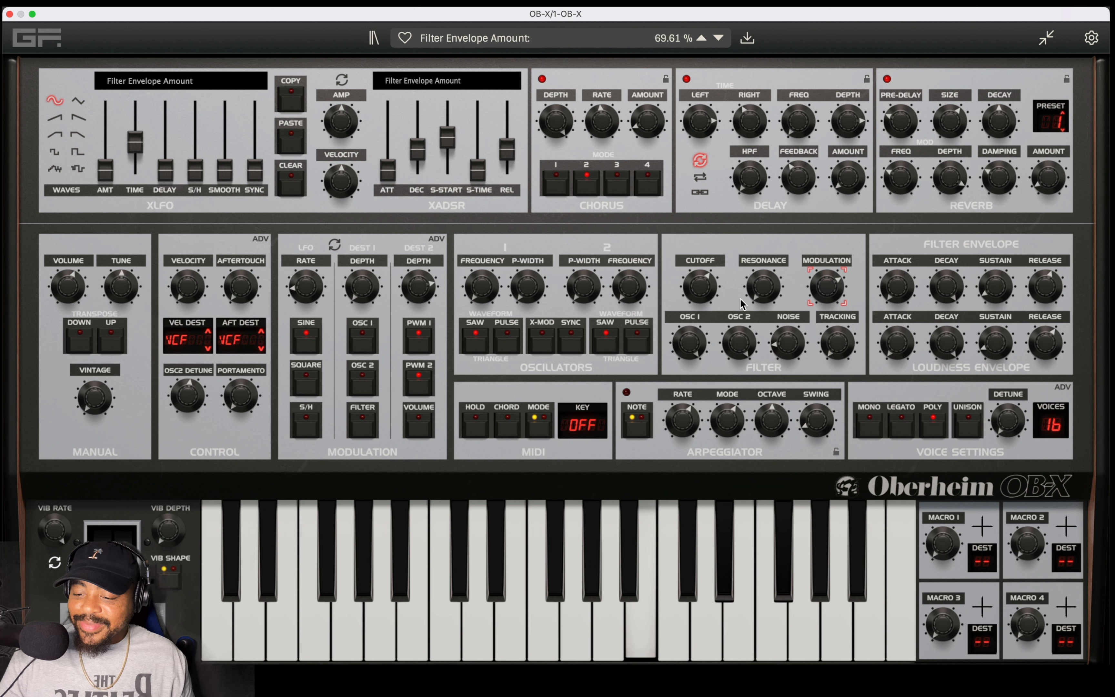
pyautogui.moveTo(700, 295); pyautogui.dragTo(701, 357)
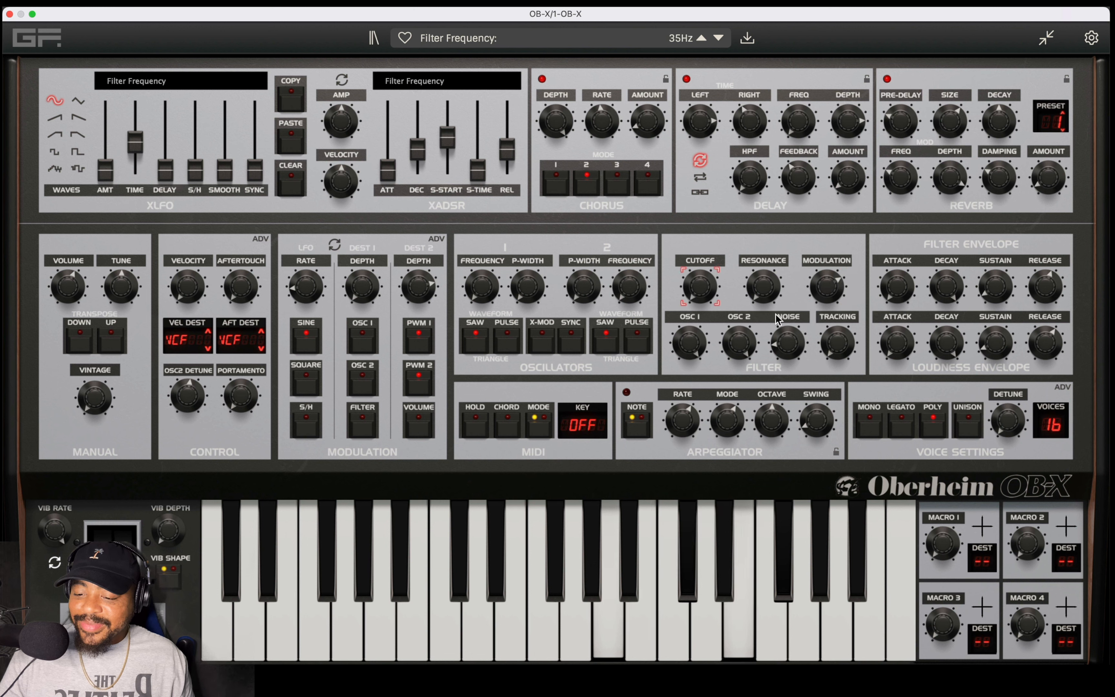
pyautogui.moveTo(947, 288); pyautogui.dragTo(941, 377)
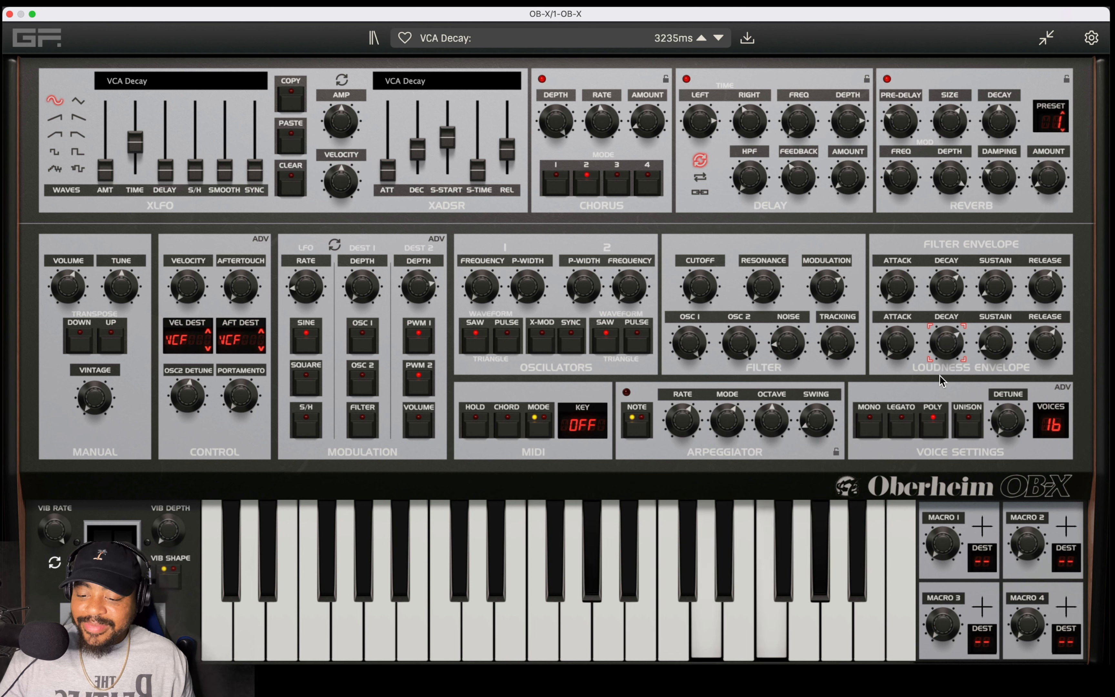
# Step: Modulate the filter cutoff with the XLFO at full amount, using the falling saw wave at a rate of about 0.557 s
pyautogui.moveTo(692, 288); pyautogui.dragTo(689, 305)
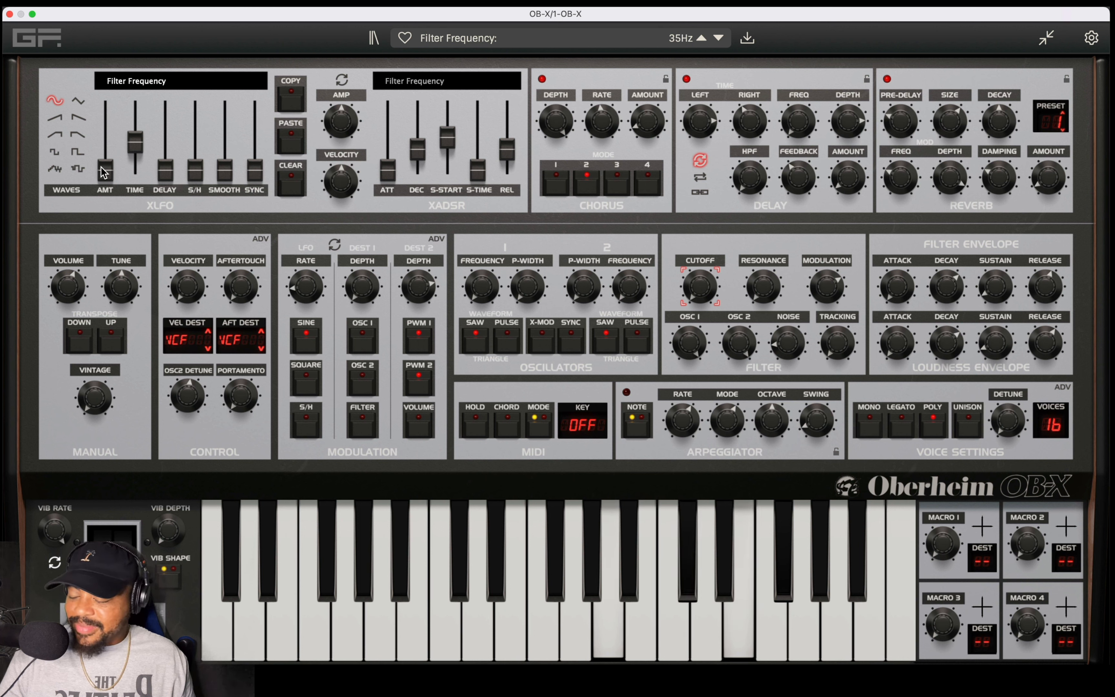
pyautogui.moveTo(104, 170); pyautogui.dragTo(99, 109)
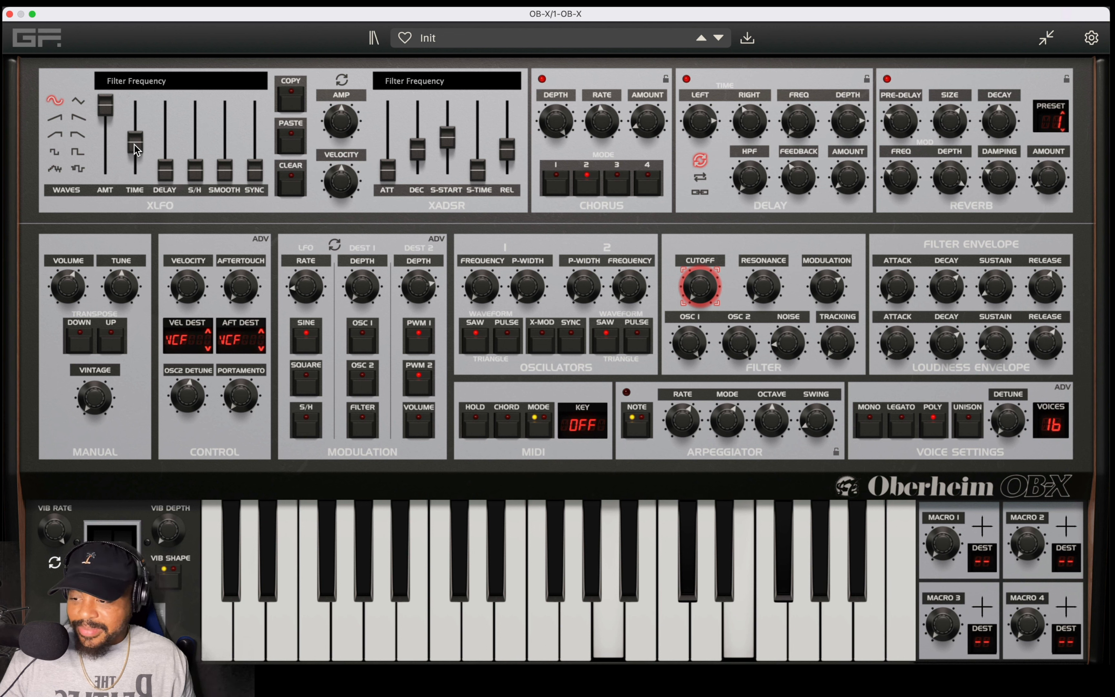
pyautogui.moveTo(134, 144)
pyautogui.mouseDown()
pyautogui.moveTo(144, 187)
pyautogui.moveTo(146, 147)
pyautogui.mouseUp()
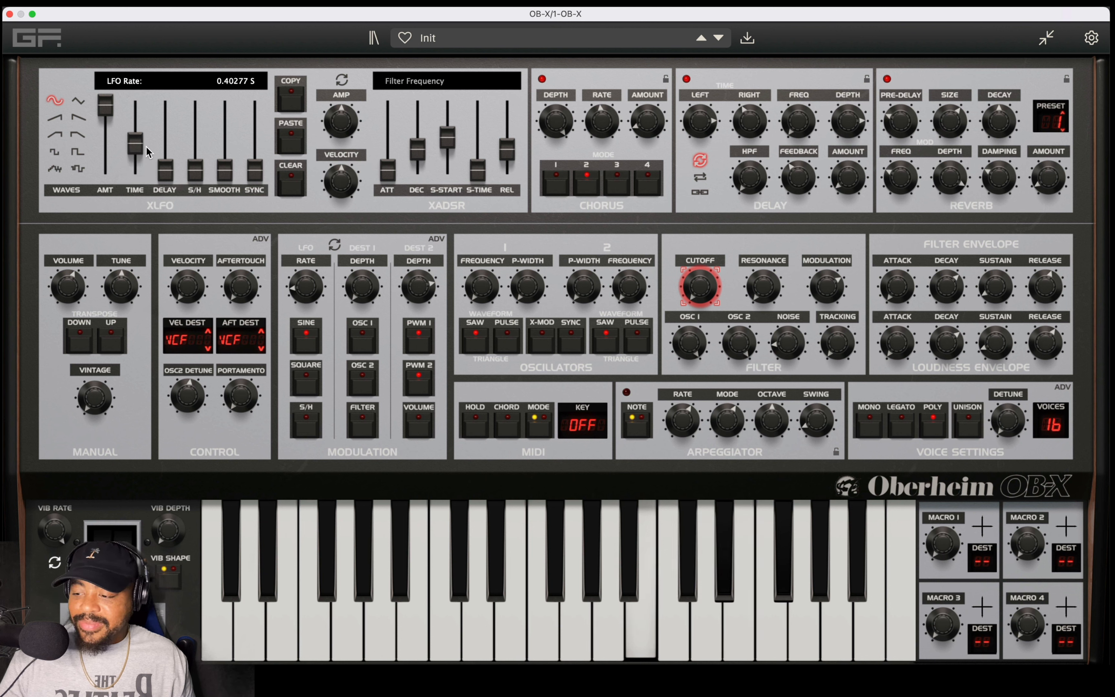
pyautogui.click(79, 119)
pyautogui.moveTo(136, 141)
pyautogui.mouseDown()
pyautogui.moveTo(136, 166)
pyautogui.moveTo(136, 143)
pyautogui.mouseUp()
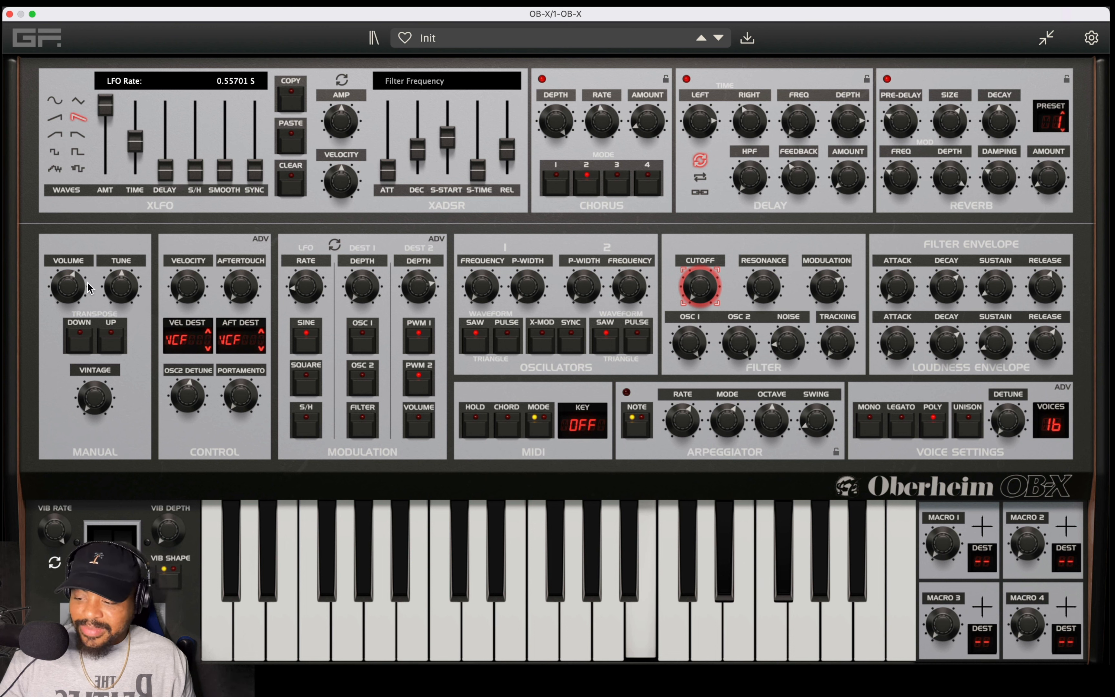
# Step: Change the cutoff's XLFO to the irregular random wave with a slower rate and an amount of 44.17 %
pyautogui.moveTo(92, 401); pyautogui.dragTo(90, 317)
pyautogui.moveTo(135, 151)
pyautogui.mouseDown()
pyautogui.moveTo(131, 193)
pyautogui.moveTo(131, 147)
pyautogui.mouseUp()
pyautogui.click(55, 169)
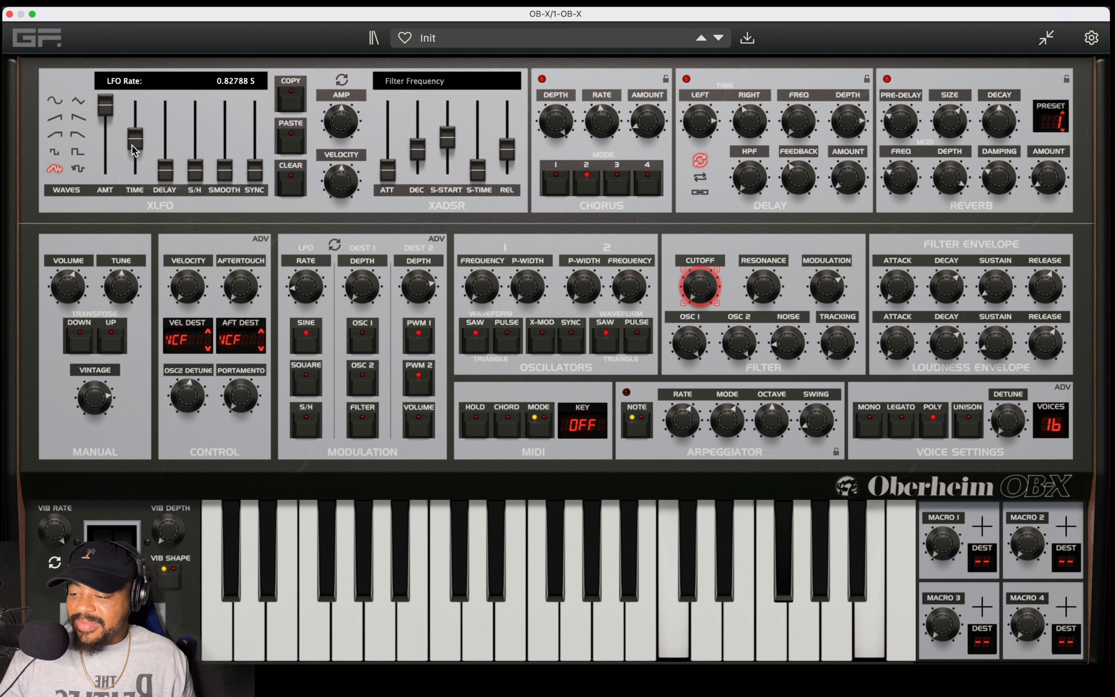
pyautogui.moveTo(105, 106); pyautogui.dragTo(98, 149)
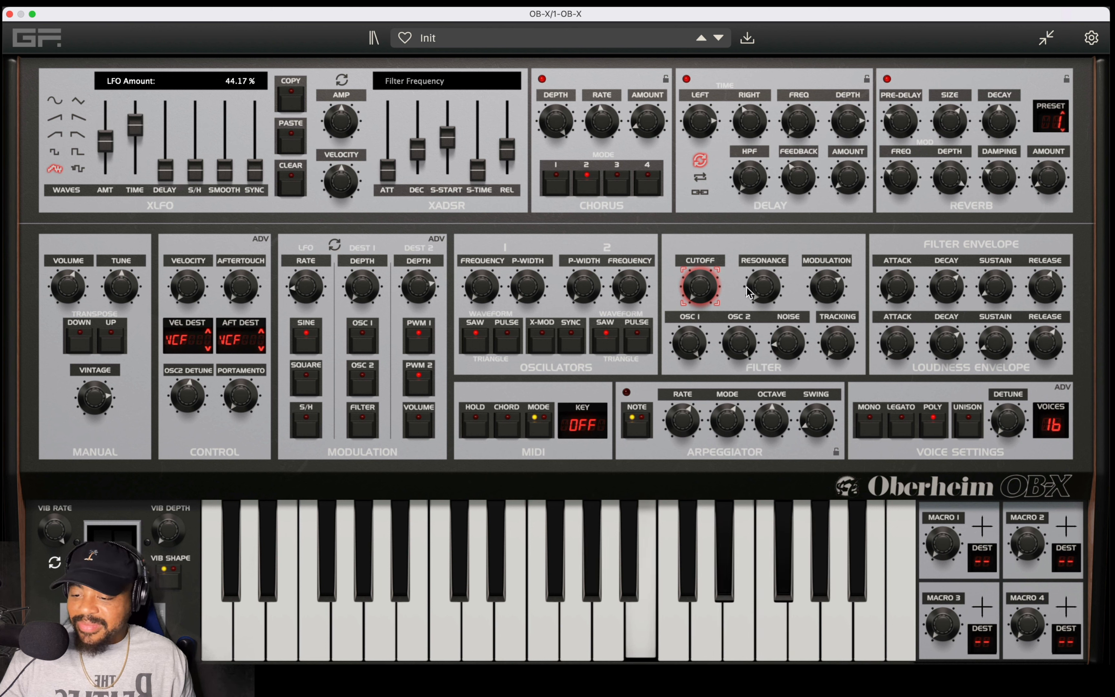
# Step: Set the filter resonance to 66.46 % and the filter envelope amount to 25.74 %, with oscillator 2 detuned by 0.04 ST
pyautogui.click(763, 286)
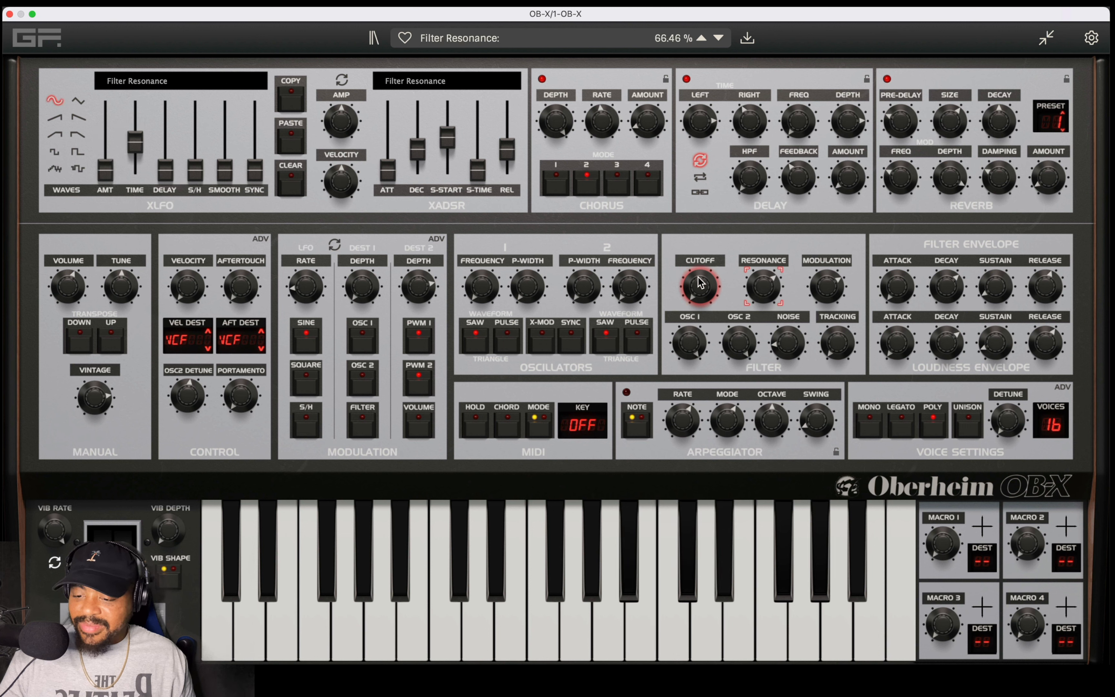
pyautogui.moveTo(835, 283); pyautogui.dragTo(834, 301)
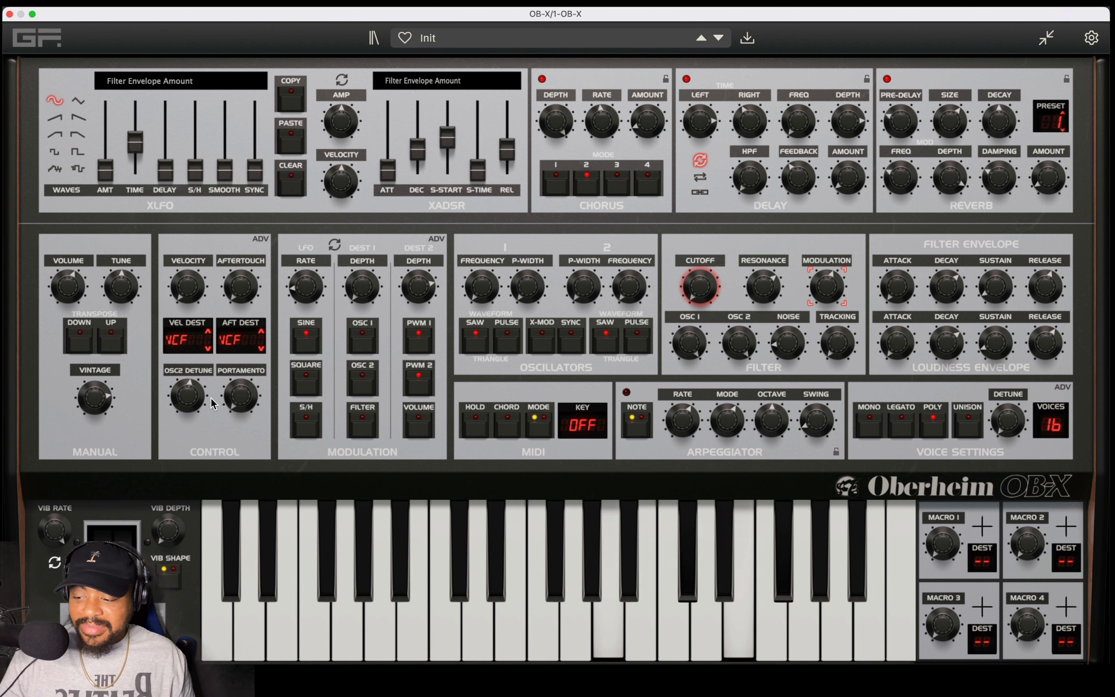
pyautogui.moveTo(190, 399); pyautogui.dragTo(190, 405)
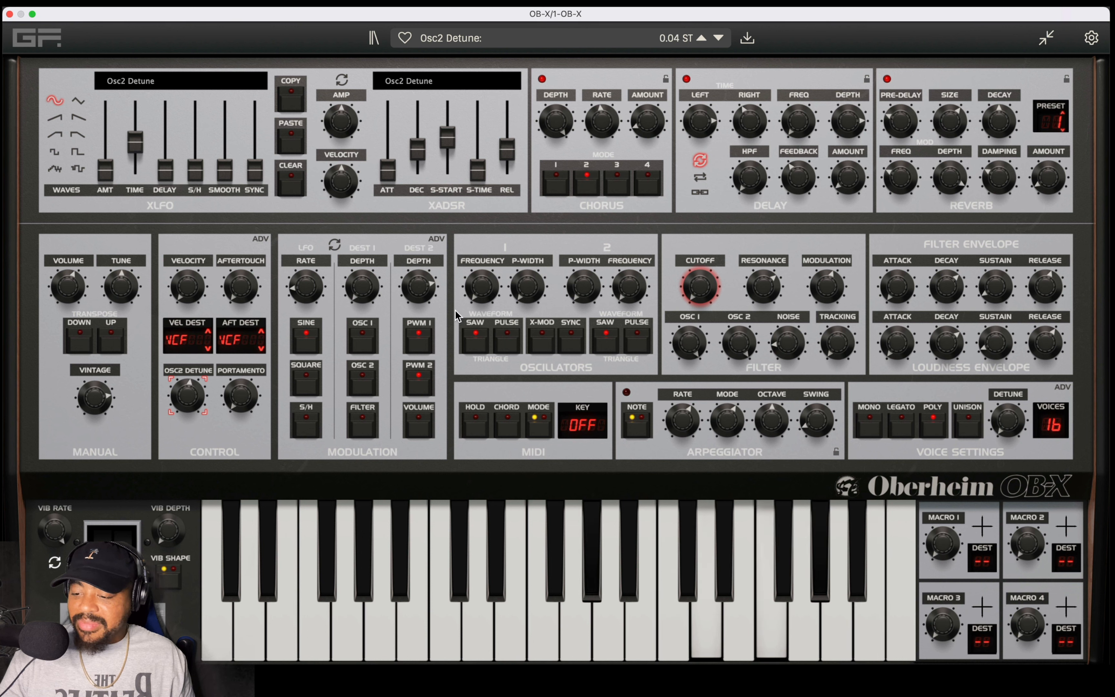
pyautogui.moveTo(833, 294); pyautogui.dragTo(827, 322)
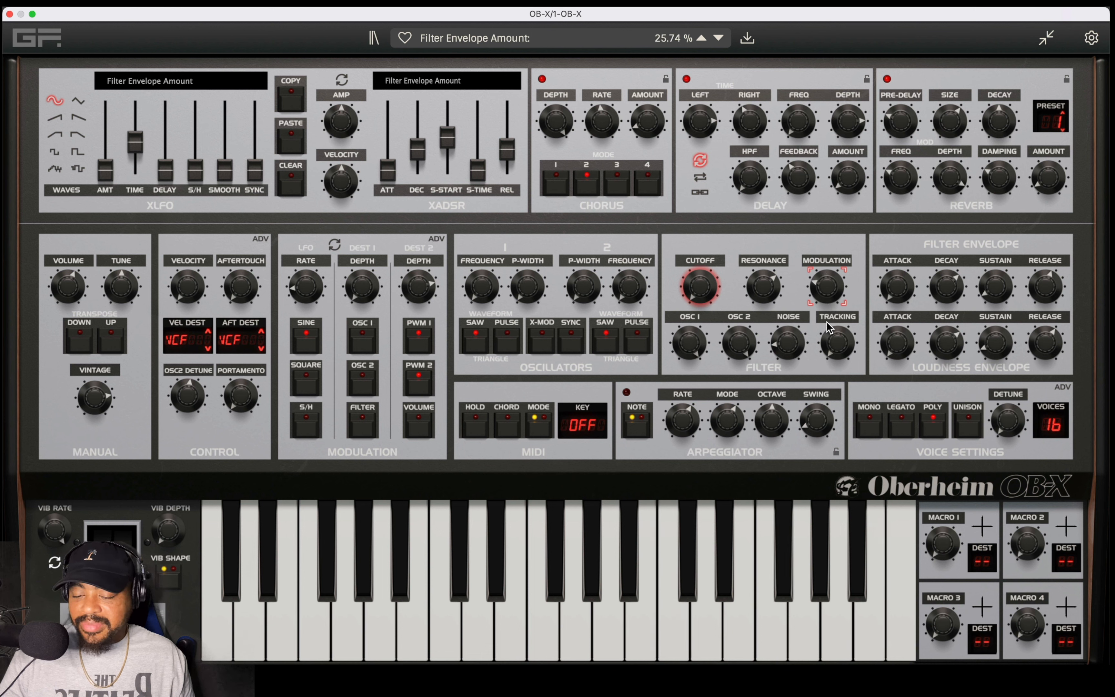